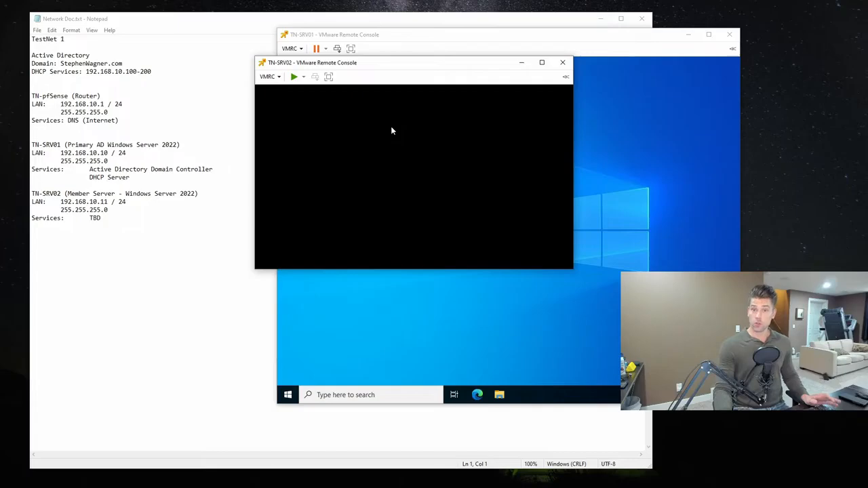
left_click(268, 76)
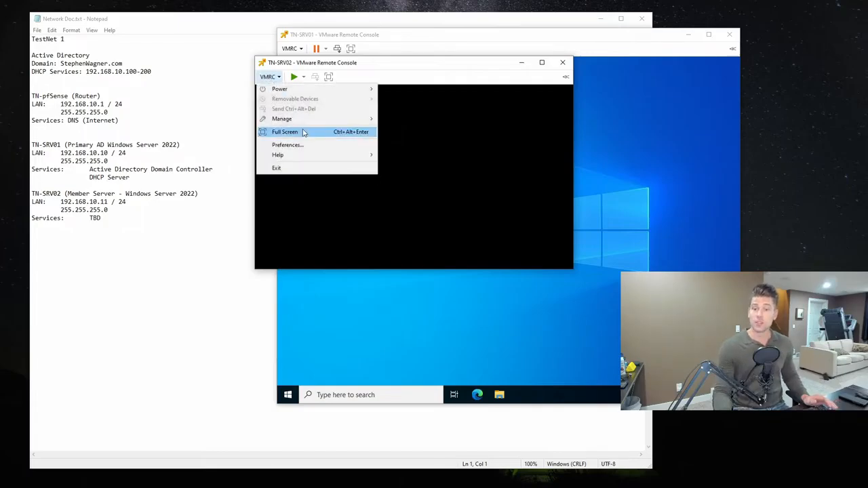
left_click(307, 144)
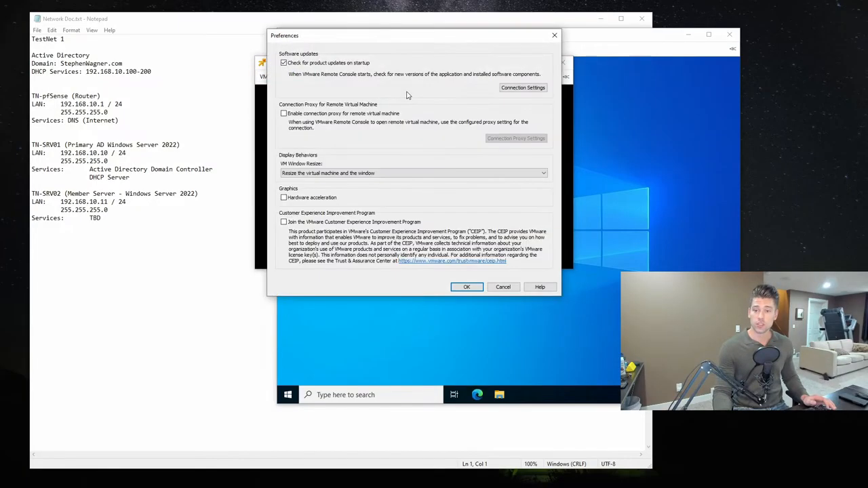
left_click(503, 287)
- Examine the TN-SRV02 virtual machine's hardware settings, including Hard disk 2, and close them without changes
left_click(269, 77)
mouse_move(292, 119)
left_click(407, 142)
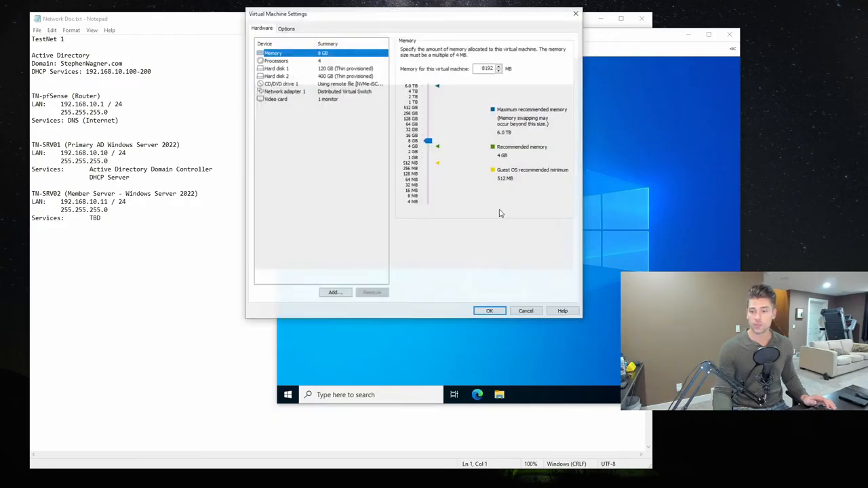
left_click(281, 75)
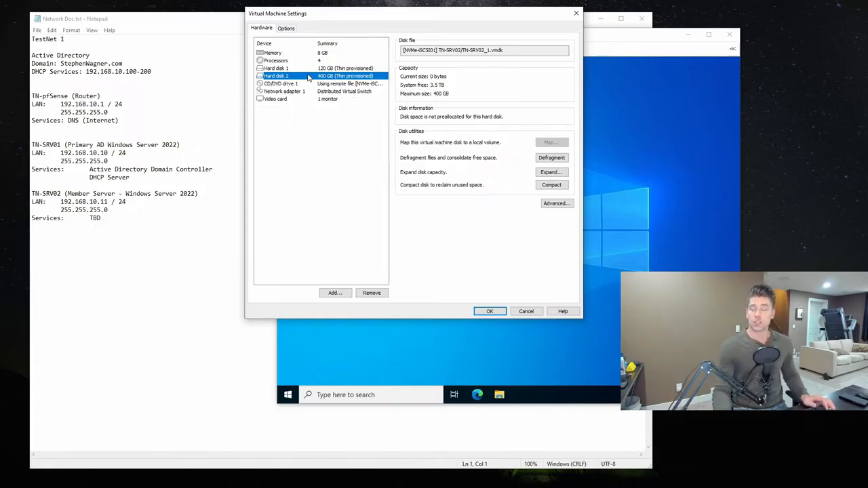
left_click(527, 312)
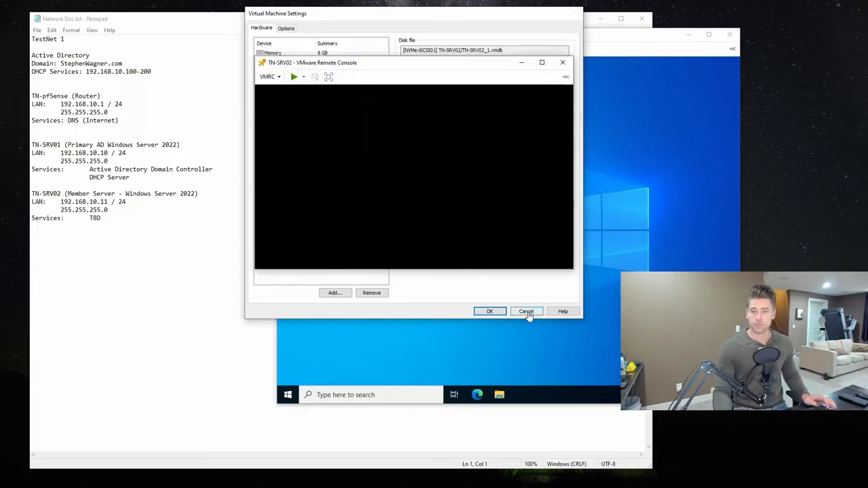
- Replace the TBD services entry for TN-SRV02 with WSUS in the network document and save the file
left_click(145, 237)
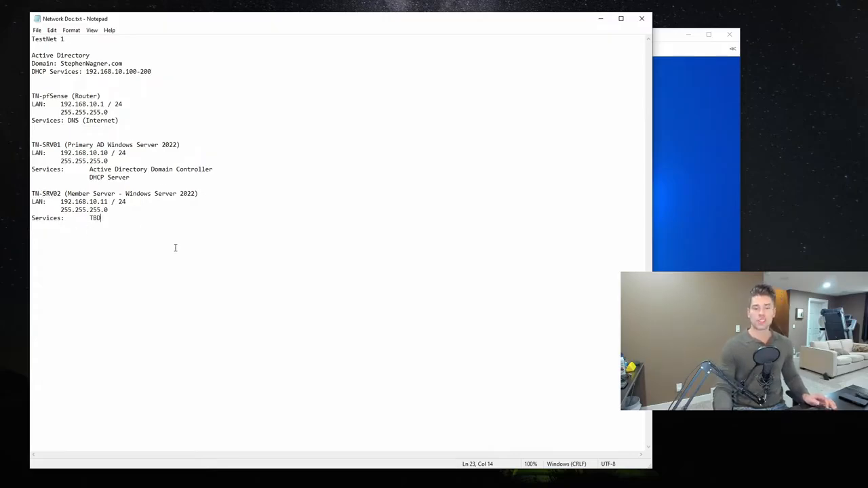
key("ctrl+shift+Left")
type("WSUS")
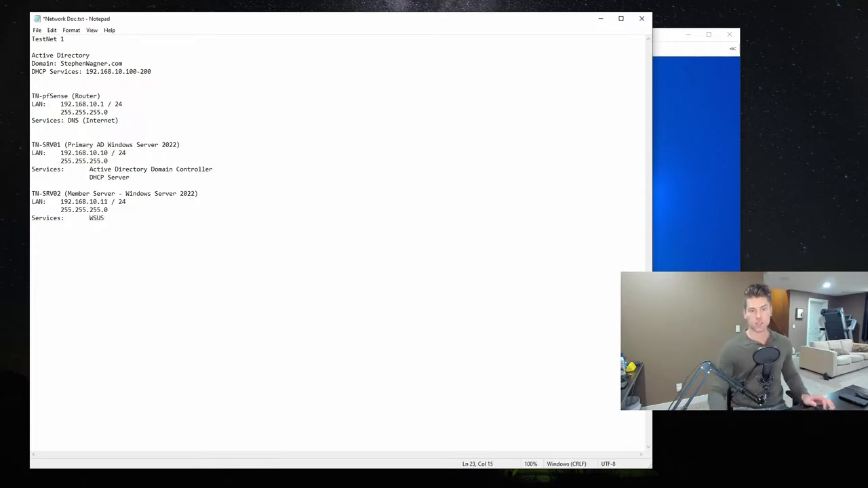
left_click(37, 30)
left_click(51, 70)
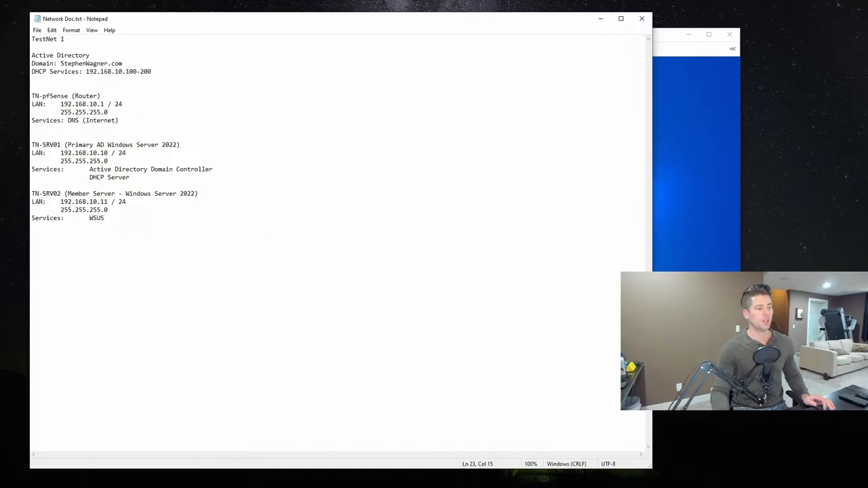
- Bring the TN-SRV02 console in front of the network document and power on the virtual machine
key("super+Down")
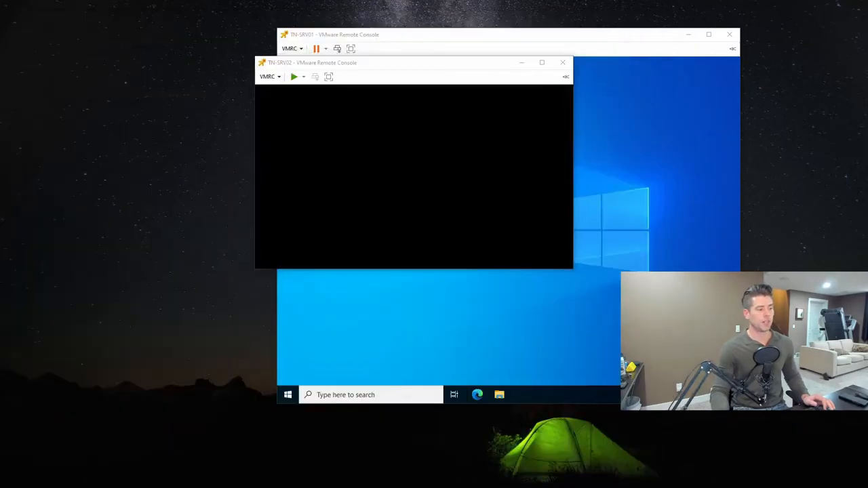
key("alt+Tab")
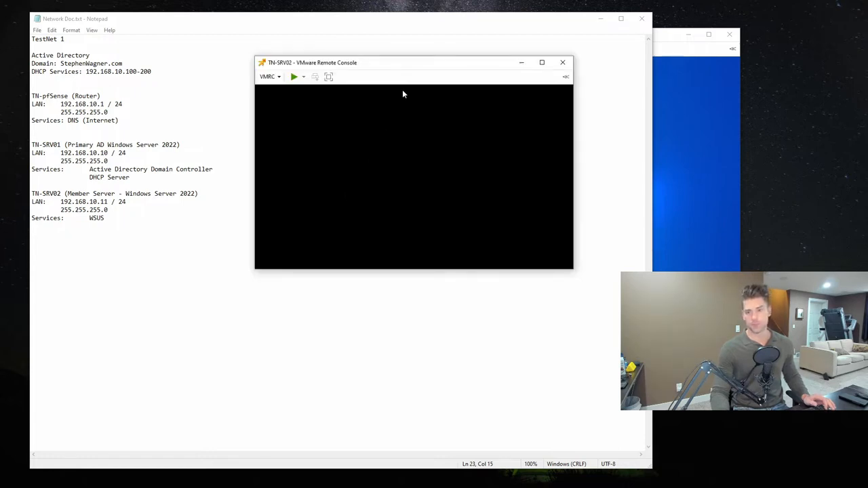
left_click(294, 77)
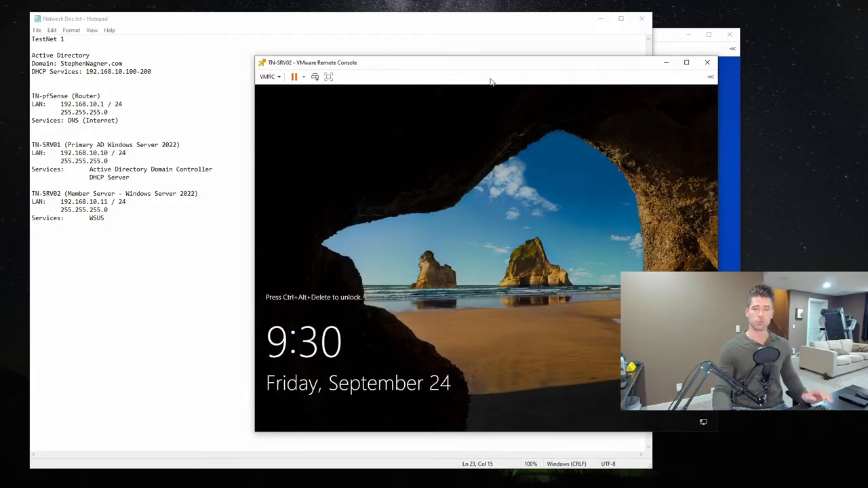
- Unlock TN-SRV02 and sign in to the domain Administrator account by entering the account password
left_click(279, 79)
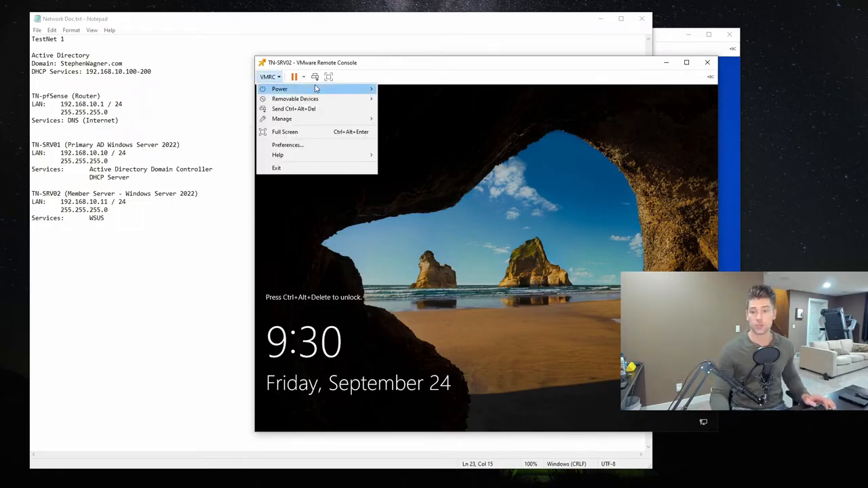
left_click(299, 108)
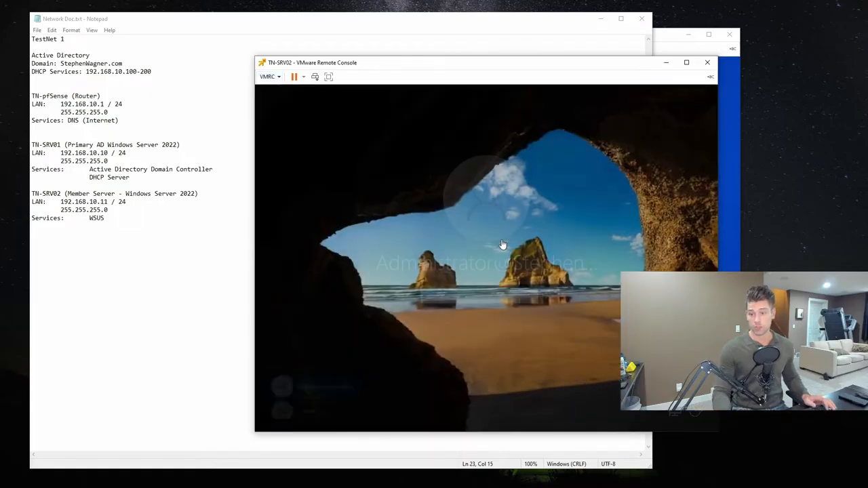
left_click(409, 291)
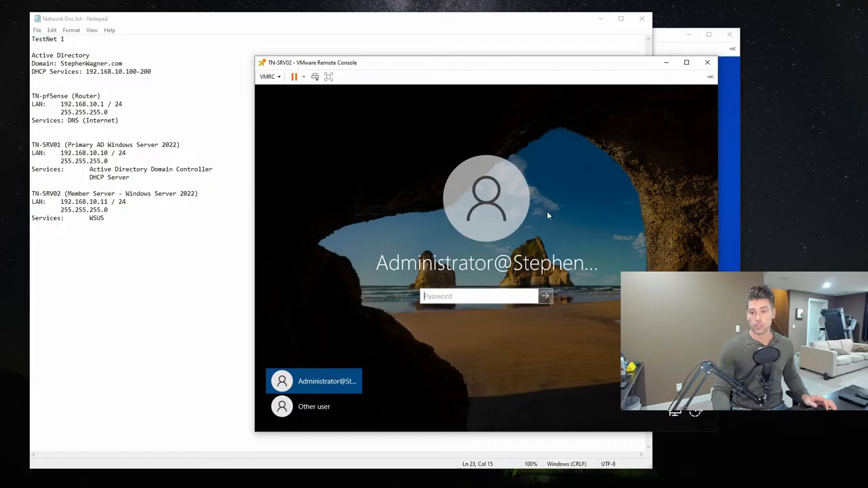
type("•••••••••")
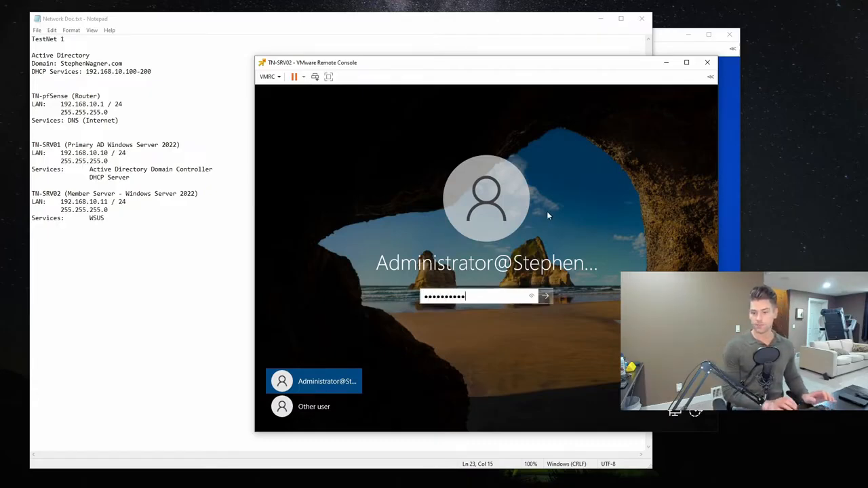
key("Return")
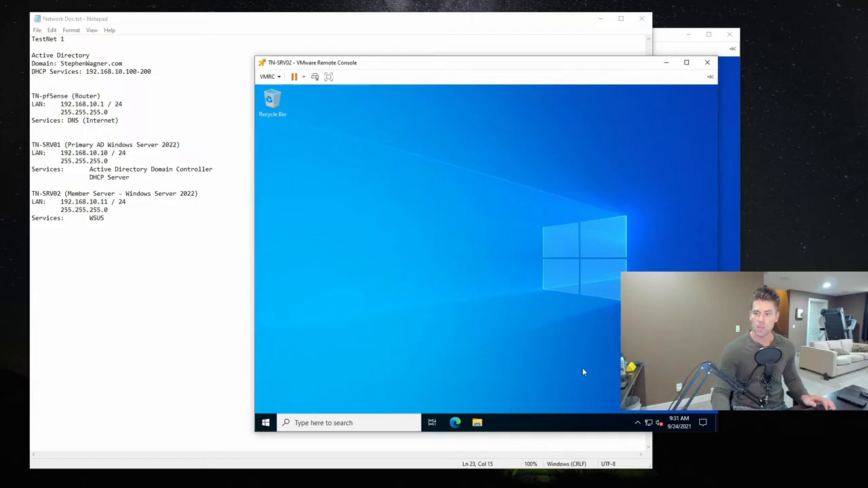
- Open the properties of the Ethernet0 adapter from the server's network adapter options
right_click(649, 422)
left_click(662, 410)
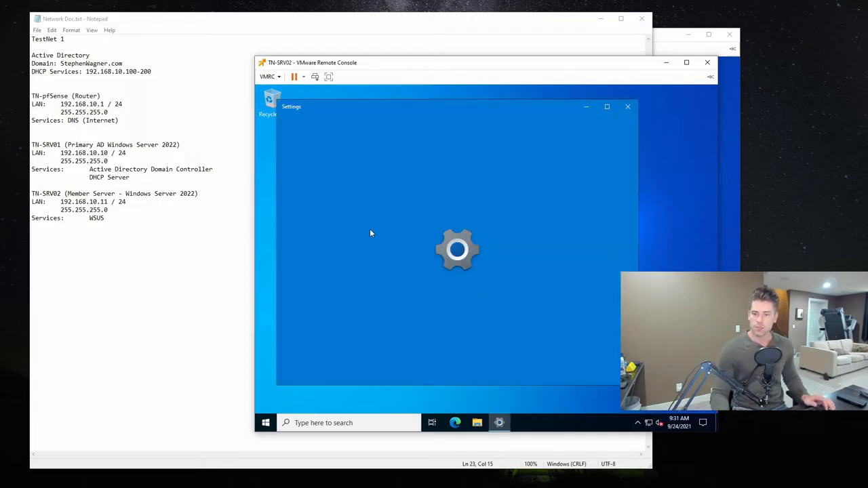
left_click(332, 223)
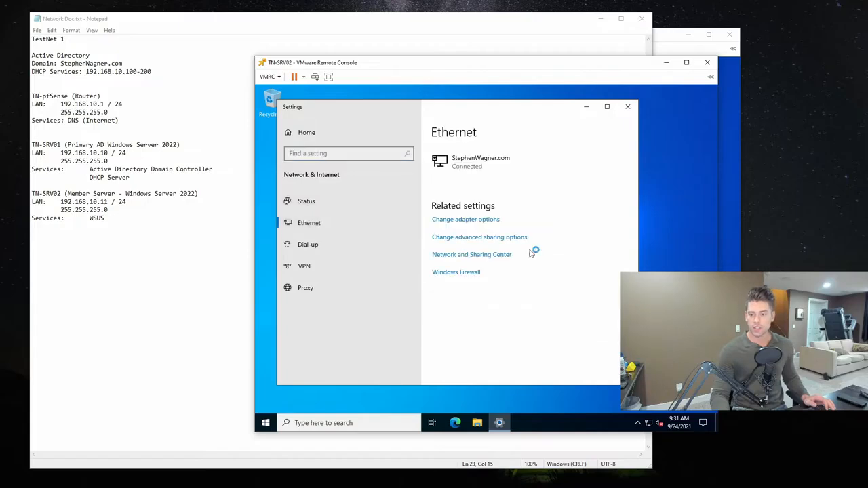
left_click(441, 221)
left_click(353, 185)
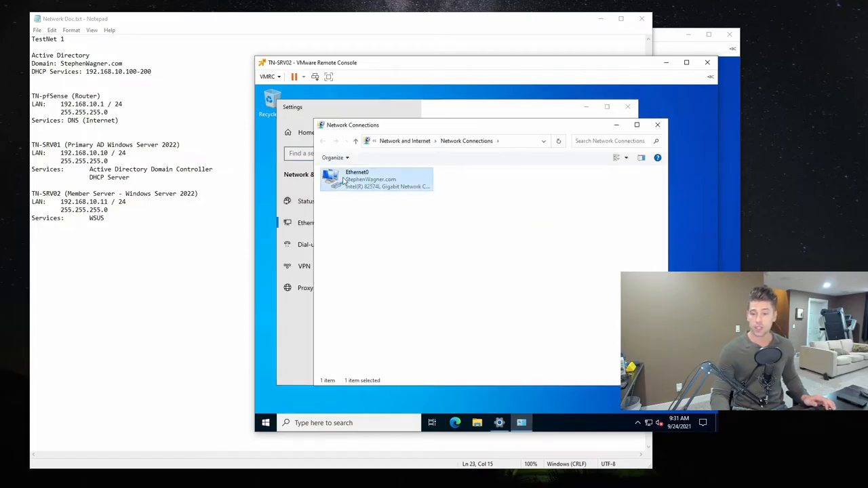
right_click(352, 185)
left_click(400, 264)
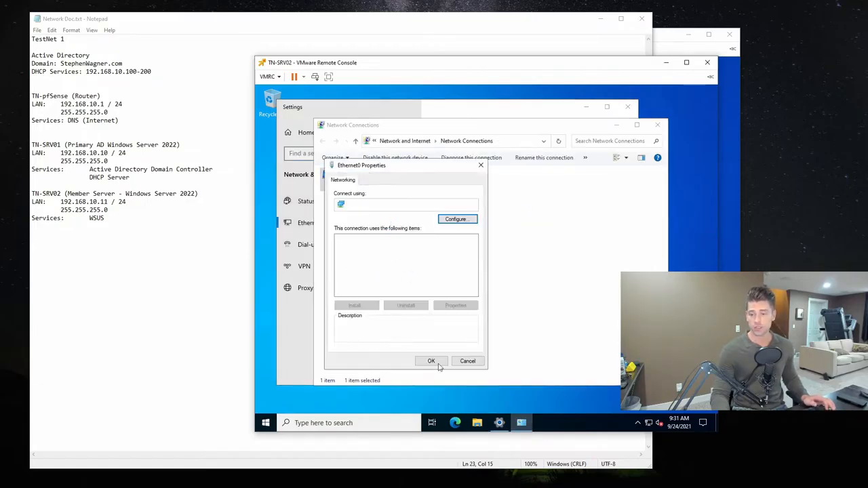
- Examine Ethernet0's Internet Protocol Version 4 settings, then cancel out and close the network windows
left_click(424, 264)
left_click(456, 306)
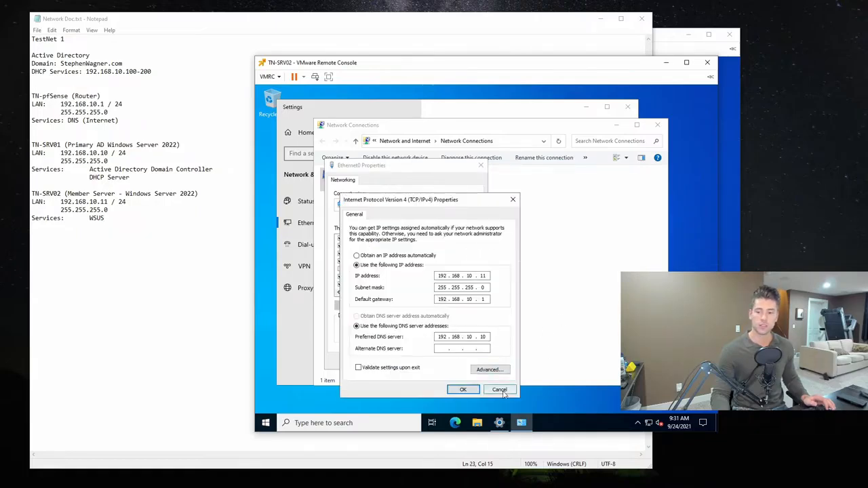
left_click(499, 390)
left_click(465, 361)
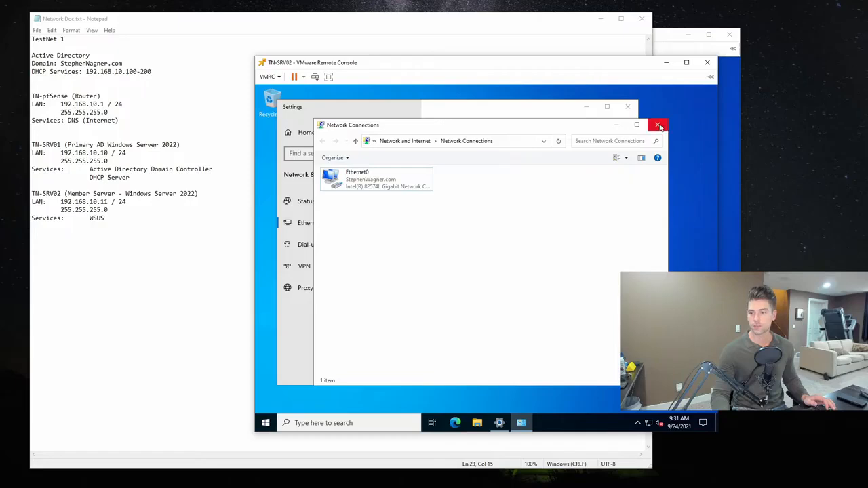
left_click(628, 107)
left_click(658, 124)
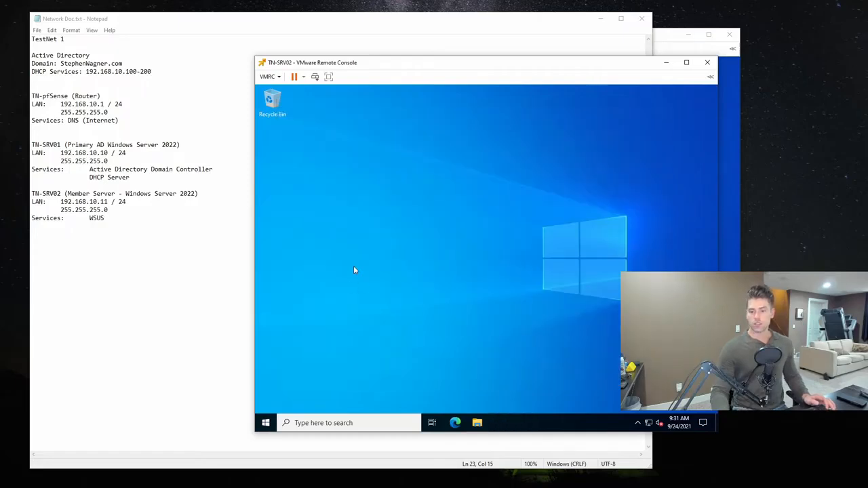
- Open Server Manager on TN-SRV02, look at the All Servers page and return to the Dashboard
key("super")
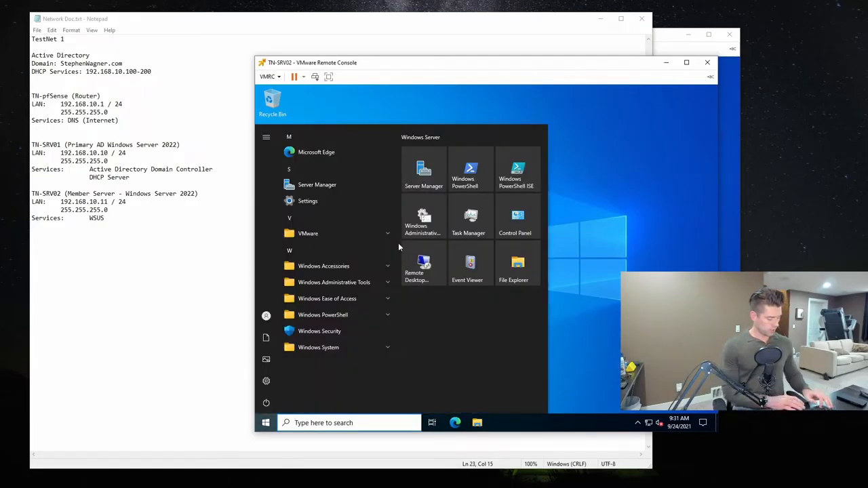
type("server")
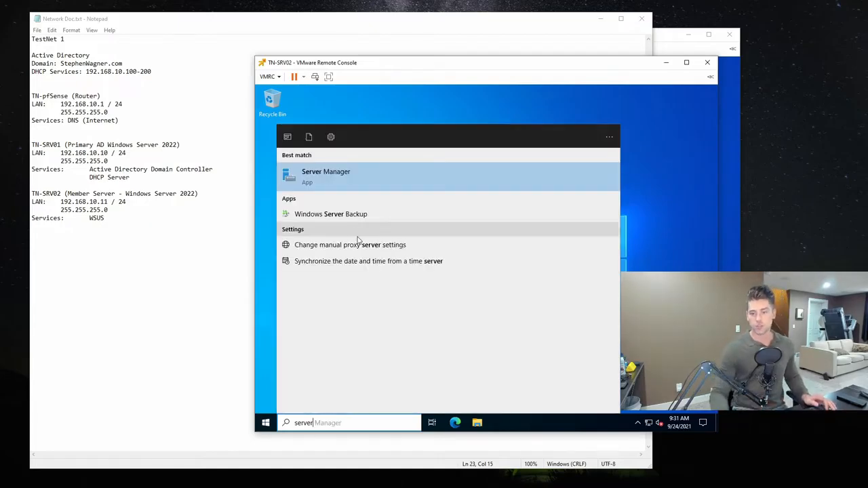
left_click(364, 174)
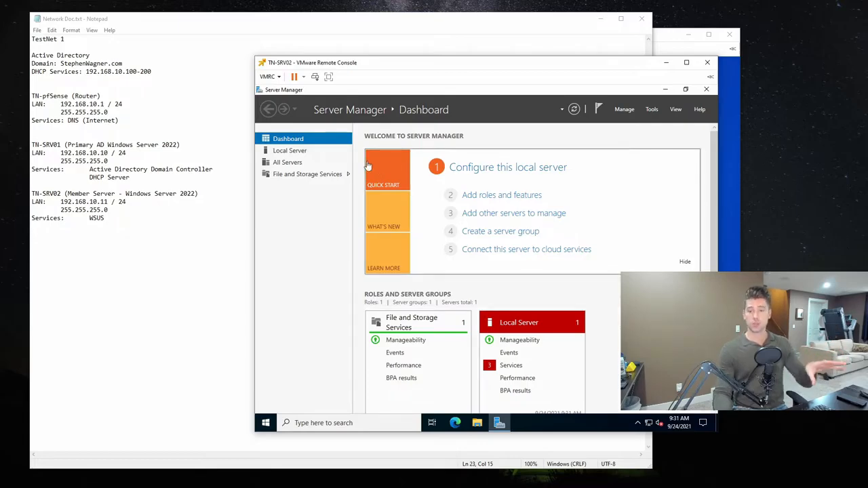
left_click(293, 162)
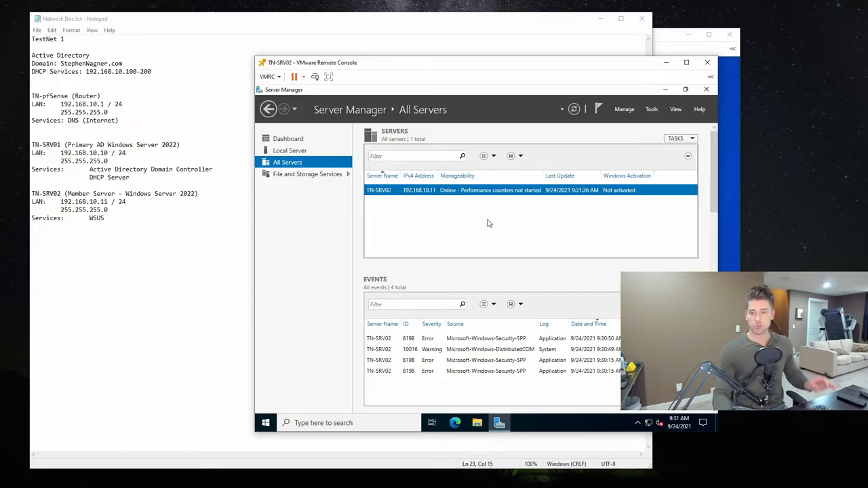
left_click(290, 139)
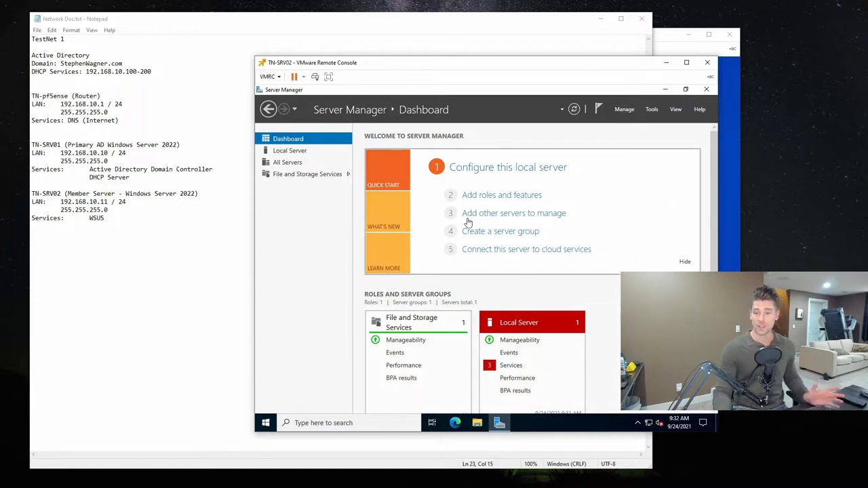
- Open File Explorer and check the server's available drives under This PC
left_click(266, 423)
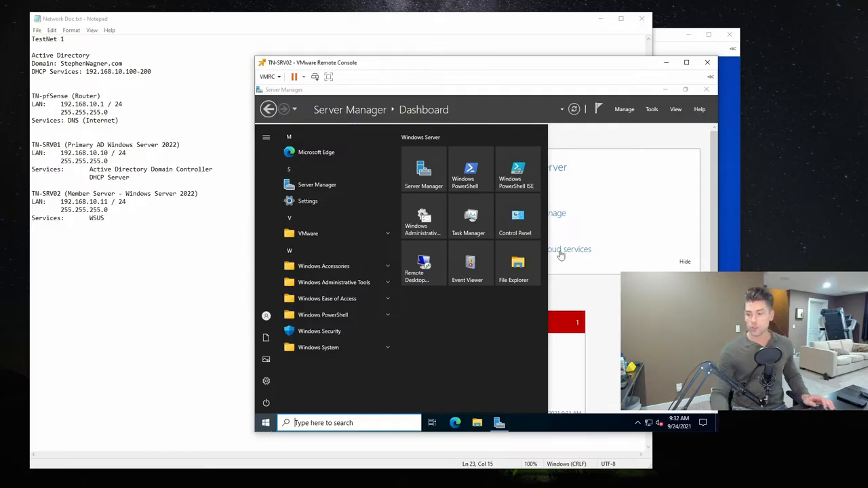
left_click(519, 268)
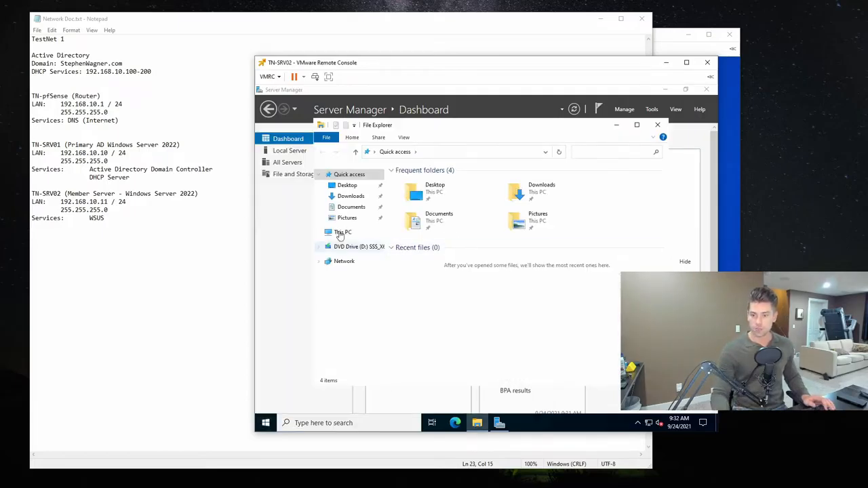
left_click(342, 234)
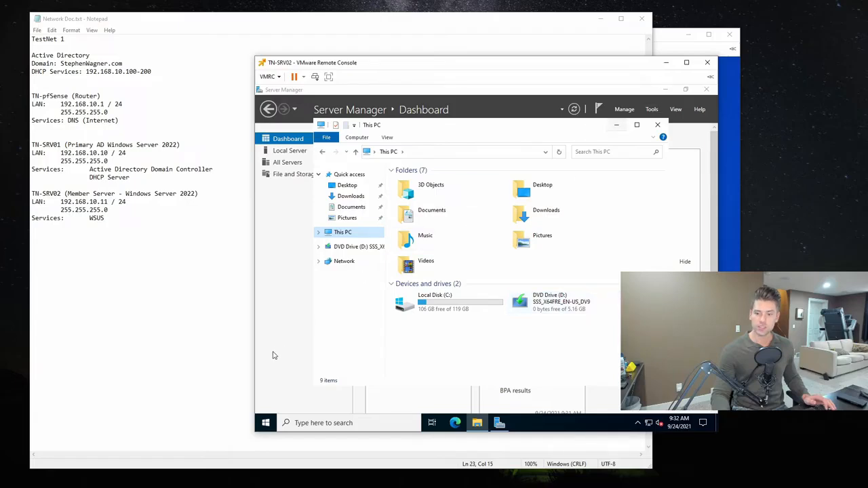
- Open Computer Management, show Disk Management and maximize its window
left_click(268, 422)
type("computer")
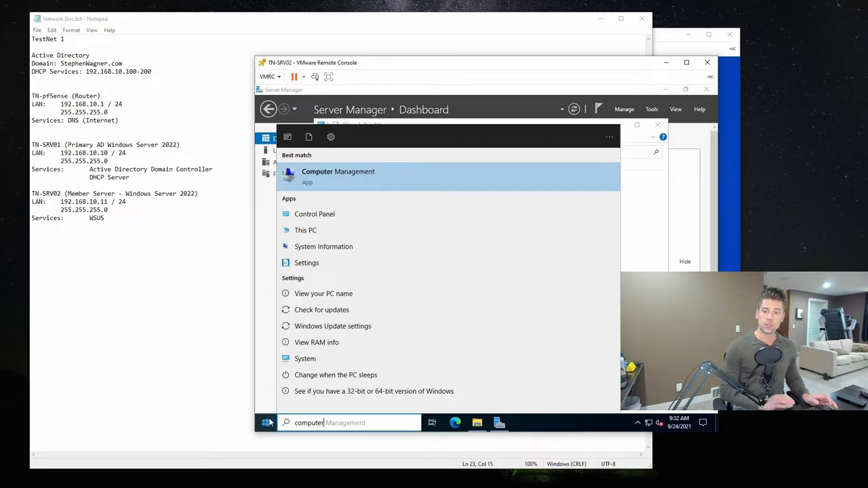
left_click(267, 422)
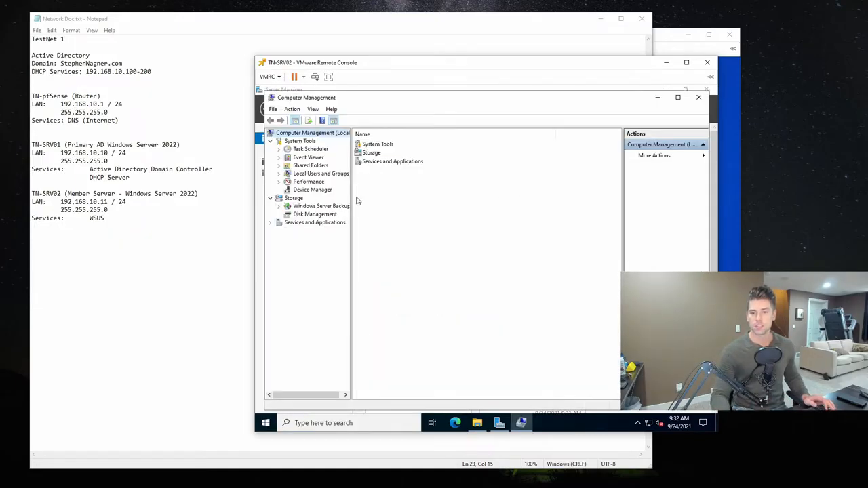
left_click(312, 214)
left_click(678, 98)
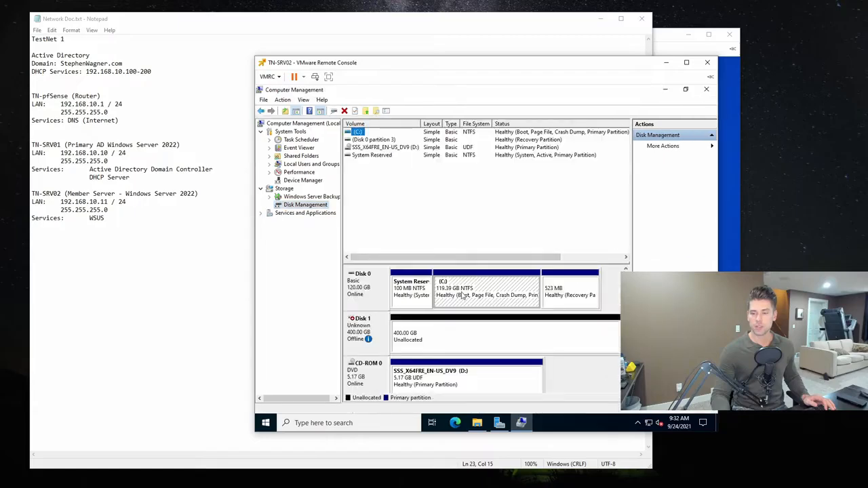
- Bring the offline 400 GB Disk 1 online and refresh the Disk Management view
left_click(360, 336)
right_click(365, 332)
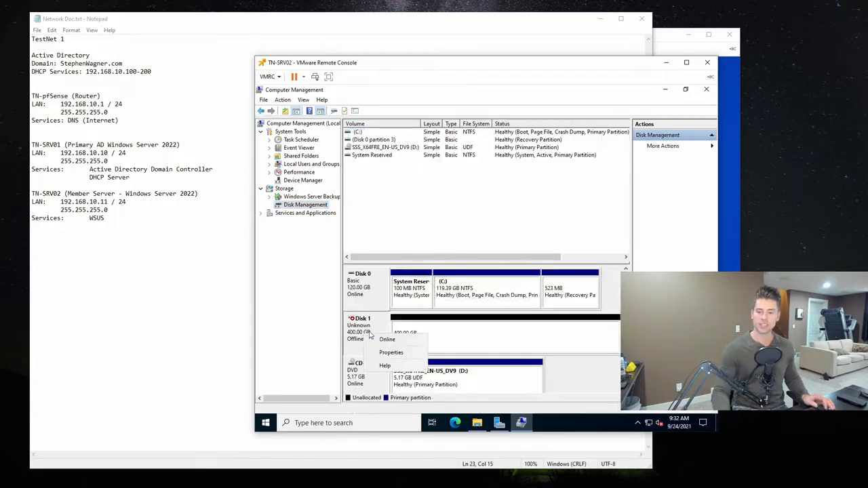
left_click(399, 339)
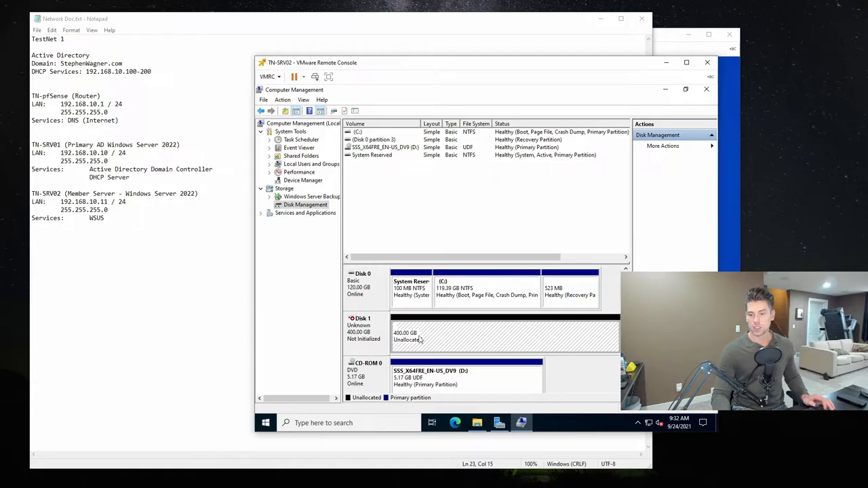
right_click(445, 331)
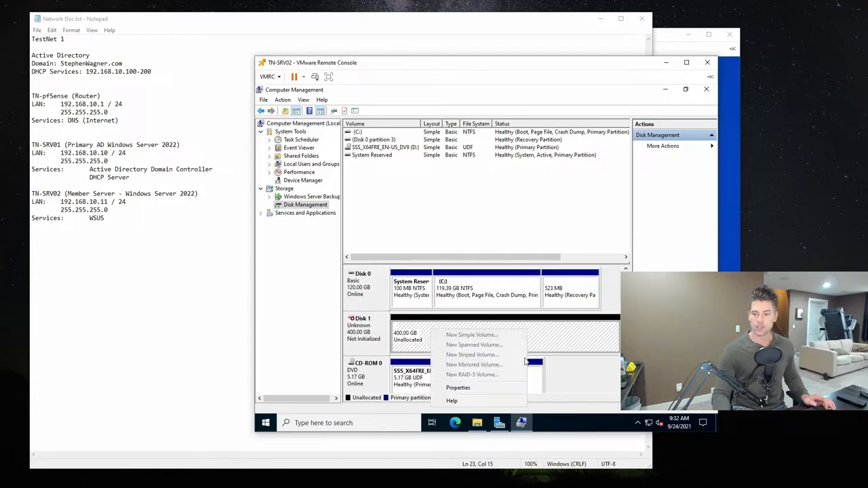
left_click(614, 382)
left_click(667, 146)
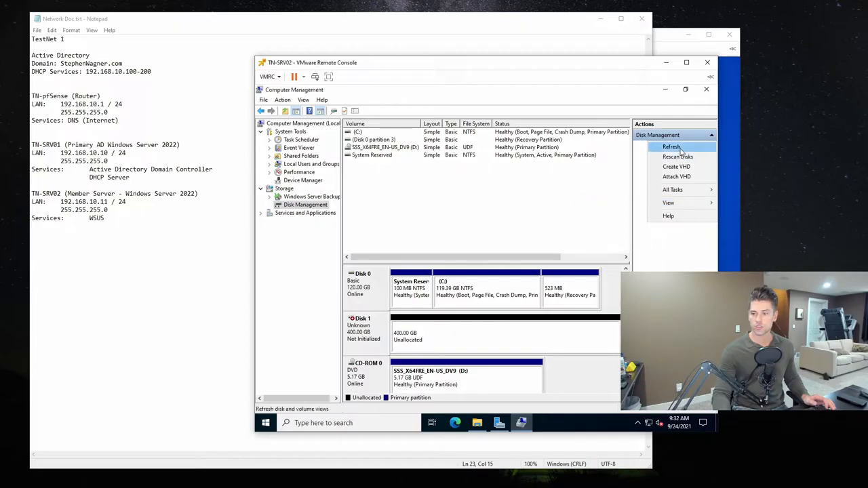
left_click(671, 148)
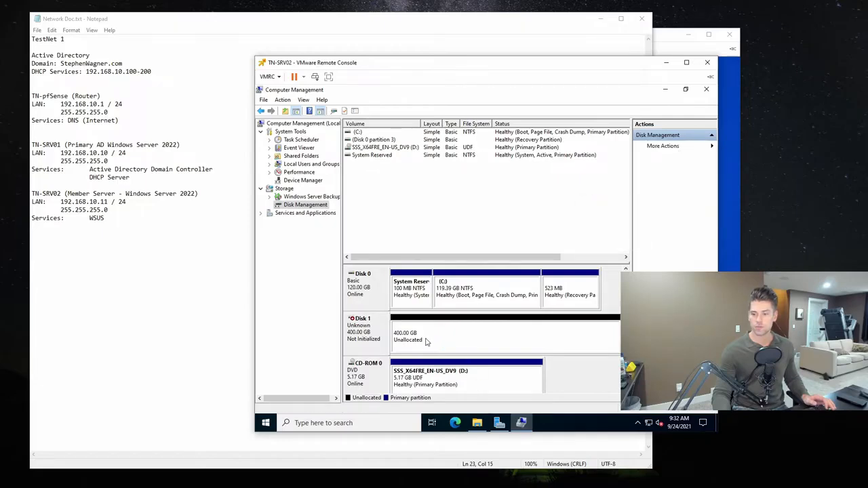
- Initialize Disk 1 with the GPT (GUID Partition Table) partition style
right_click(371, 333)
left_click(406, 340)
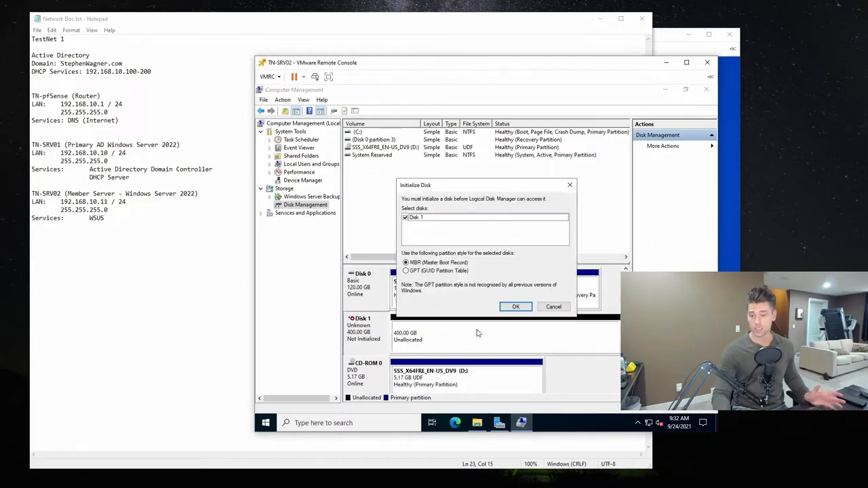
left_click(418, 270)
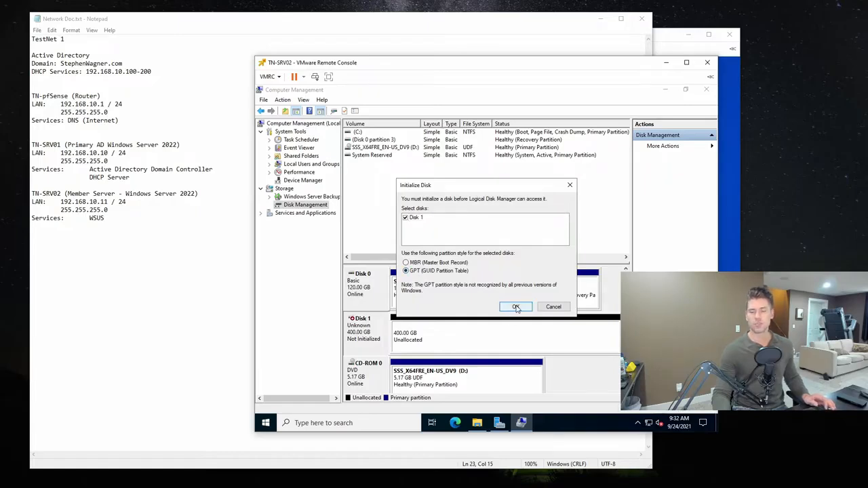
left_click(517, 307)
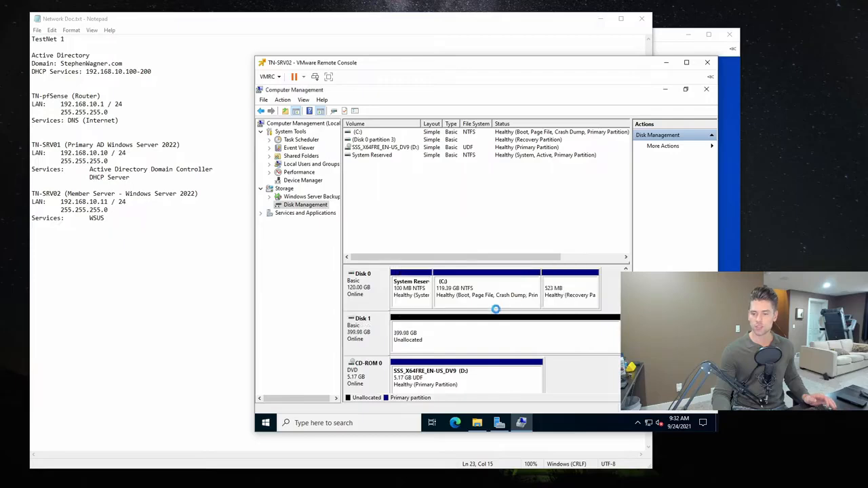
- Create a simple volume on Disk 1 using all 409582 MB, drive letter E, quick-formatted as NTFS with the label DATA
right_click(421, 332)
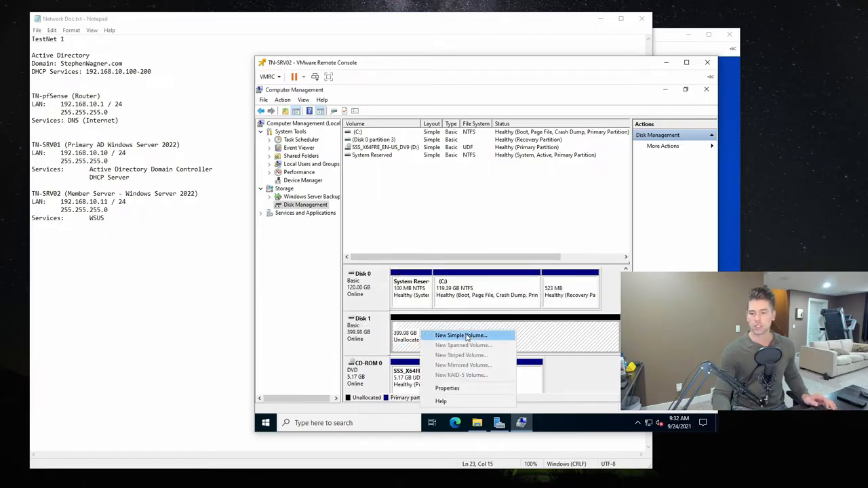
left_click(441, 333)
left_click(519, 295)
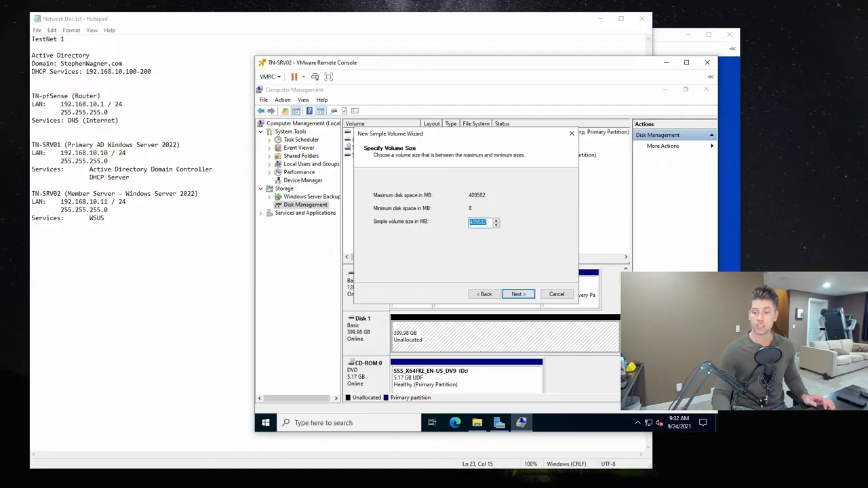
left_click(517, 295)
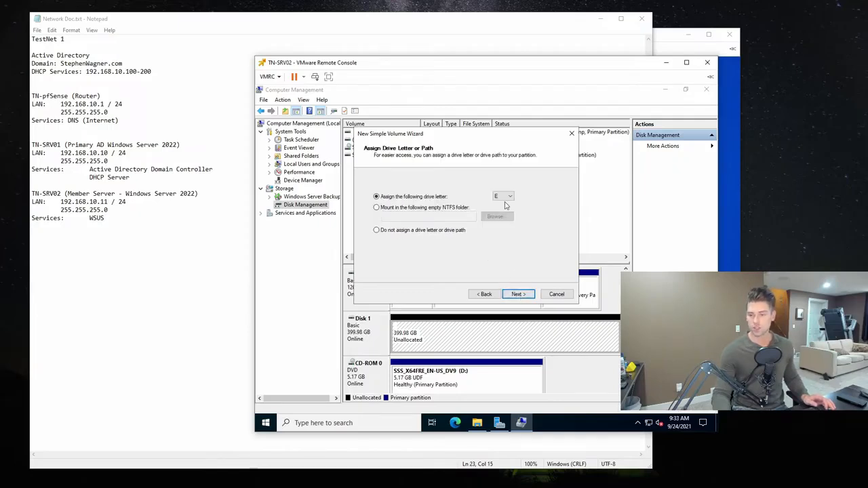
left_click(519, 294)
left_click_drag(489, 240, 351, 238)
type("DATA")
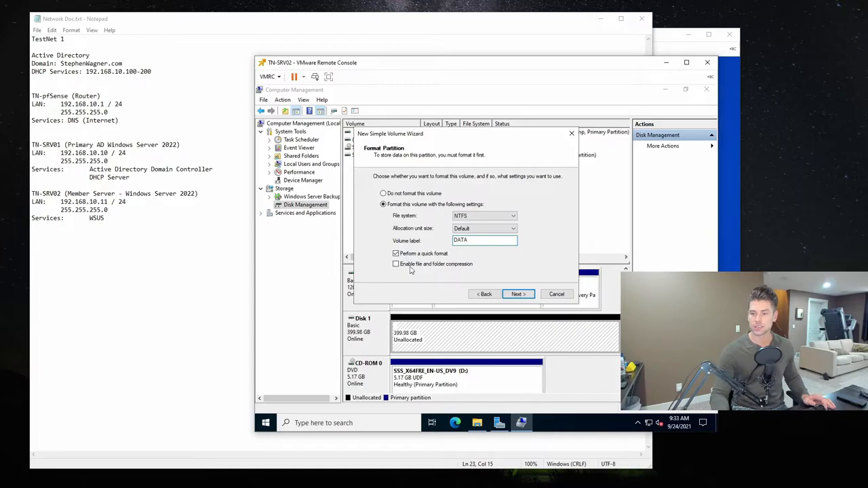
left_click(510, 292)
left_click(519, 294)
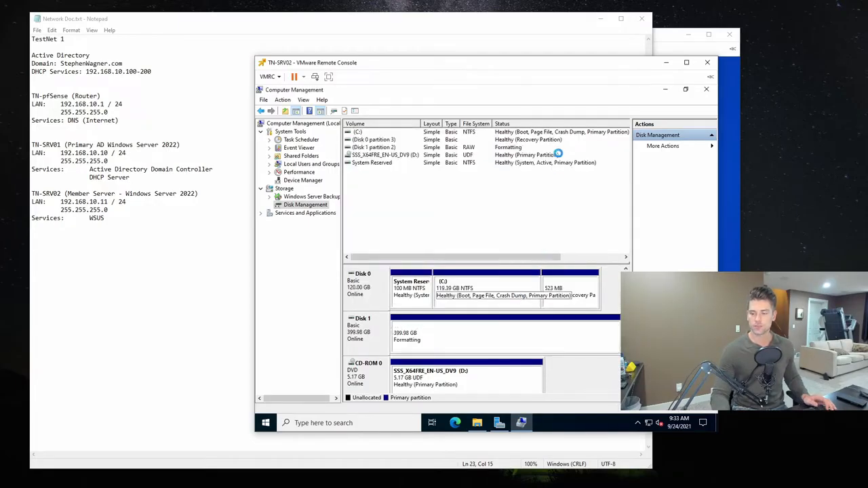
- Close Computer Management, check the contents of the DATA (E:) drive in File Explorer and close that window
left_click(709, 90)
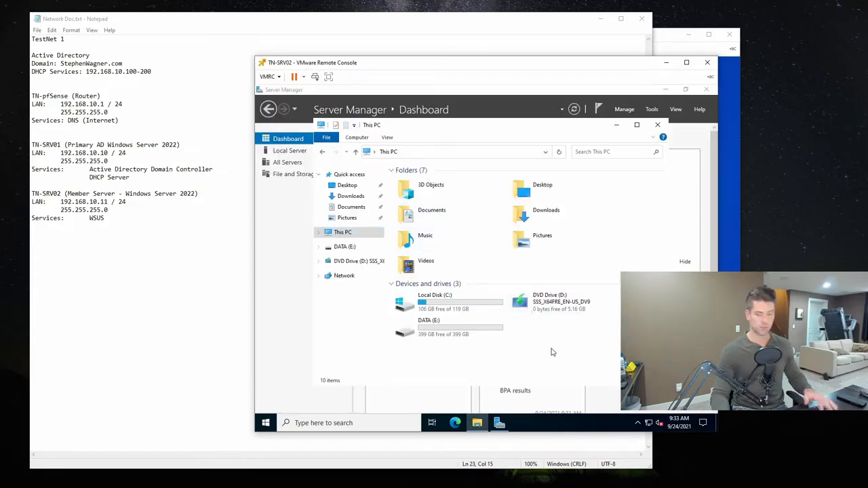
left_click(438, 331)
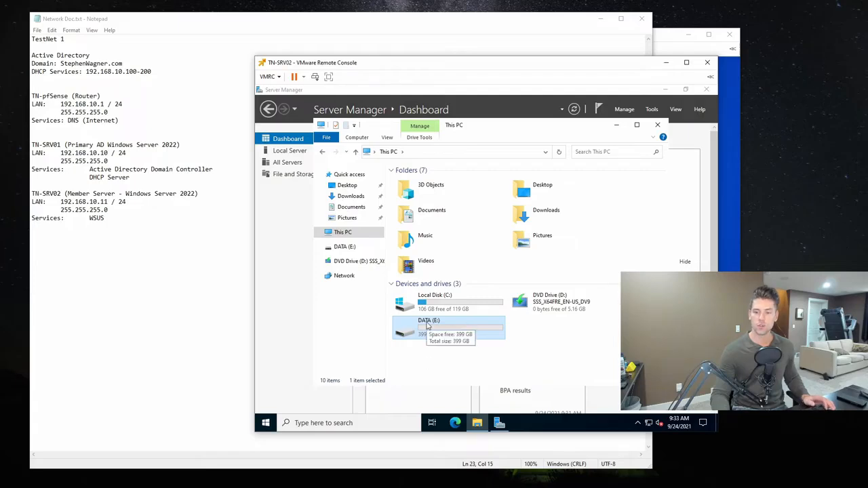
double_click(443, 334)
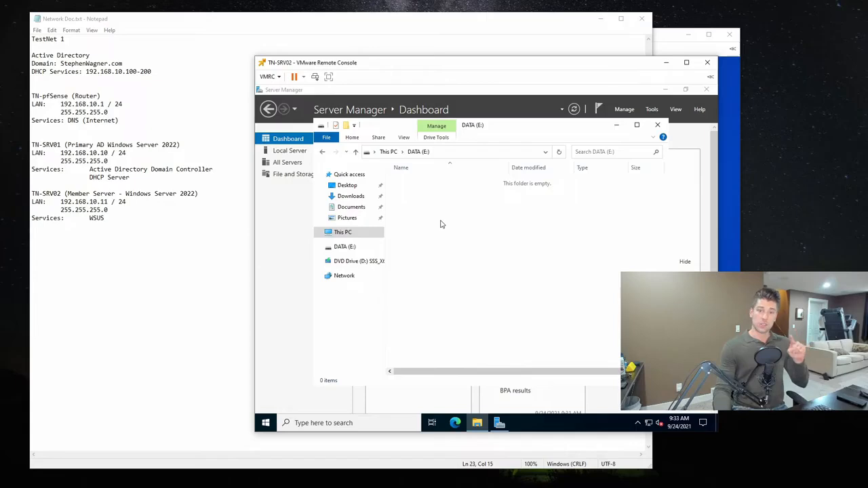
left_click(658, 125)
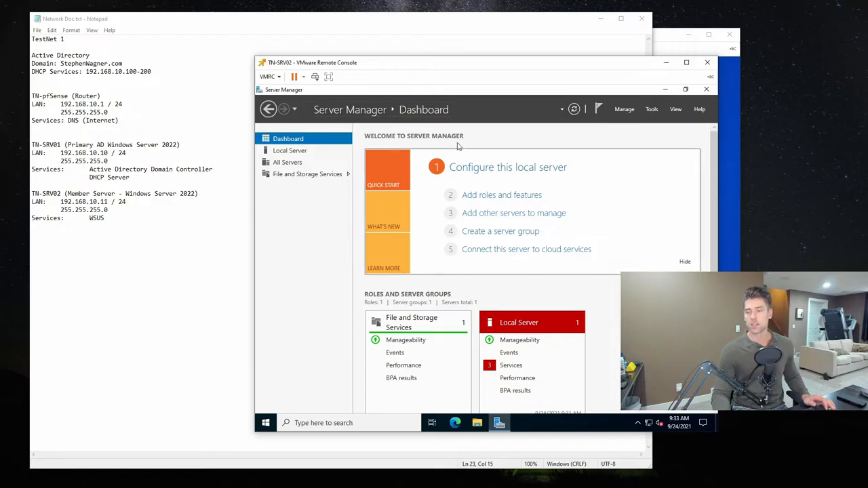
- Start the Add Roles and Features Wizard with a role-based or feature-based installation on TN-SRV02 and proceed to the server roles
left_click(624, 113)
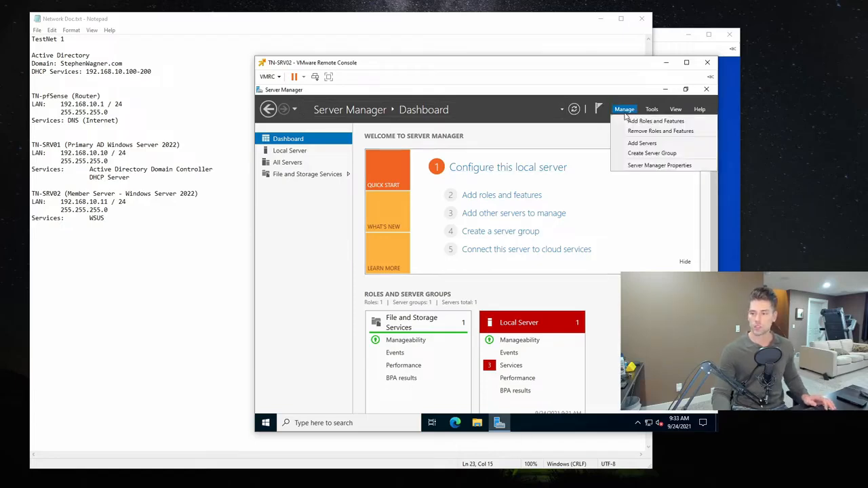
left_click(665, 122)
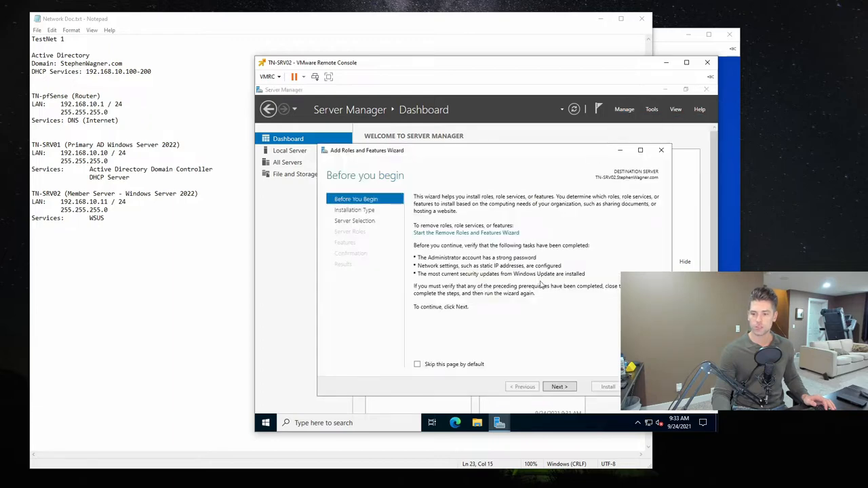
left_click(559, 387)
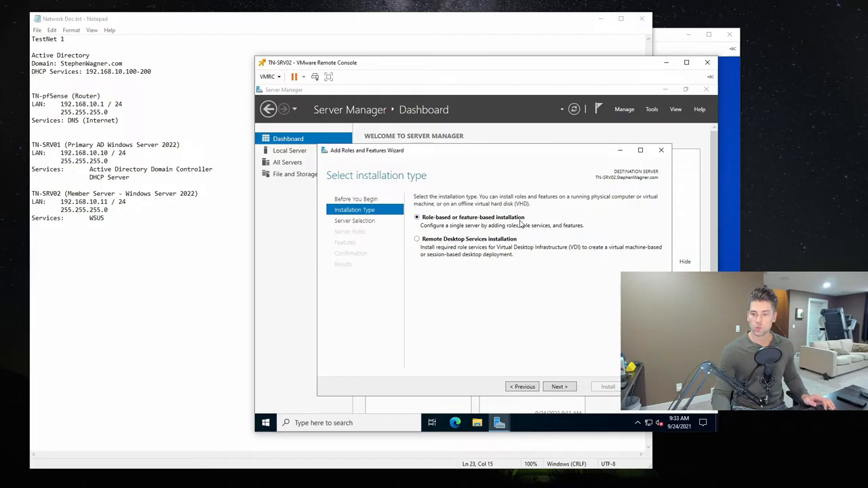
left_click(560, 387)
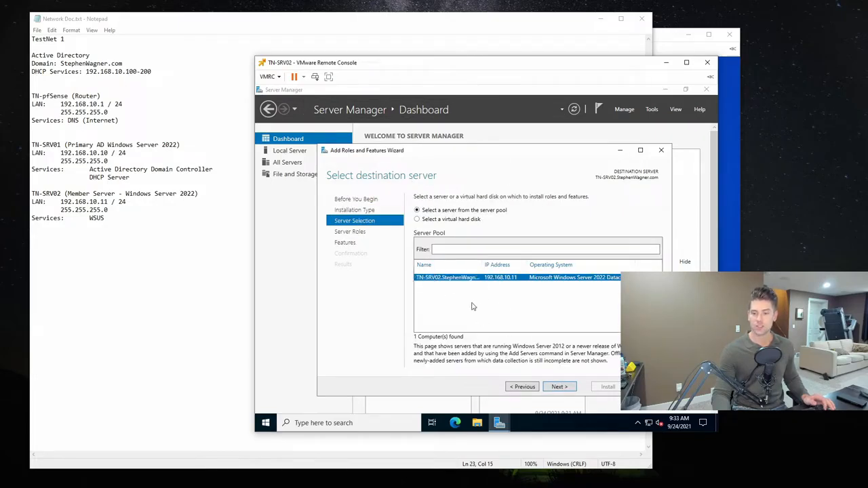
left_click(559, 387)
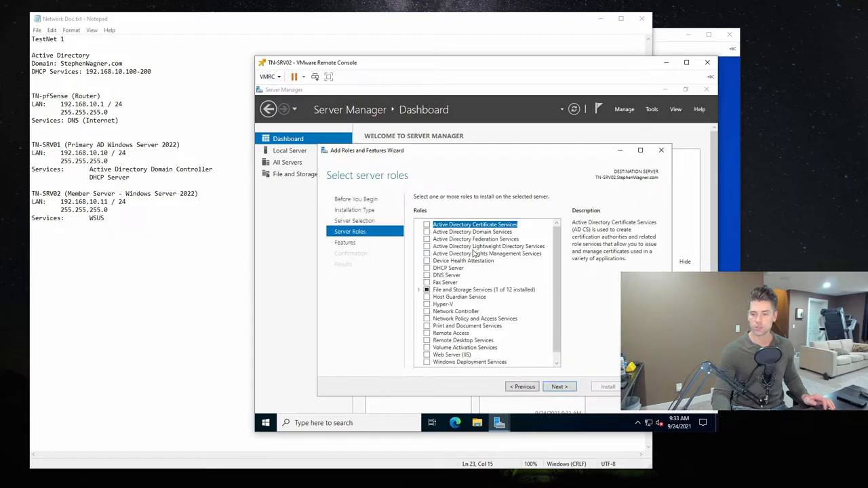
- Select the Windows Server Update Services role, review its required features and add them with the management tools included
scroll(560, 283, "down", 1)
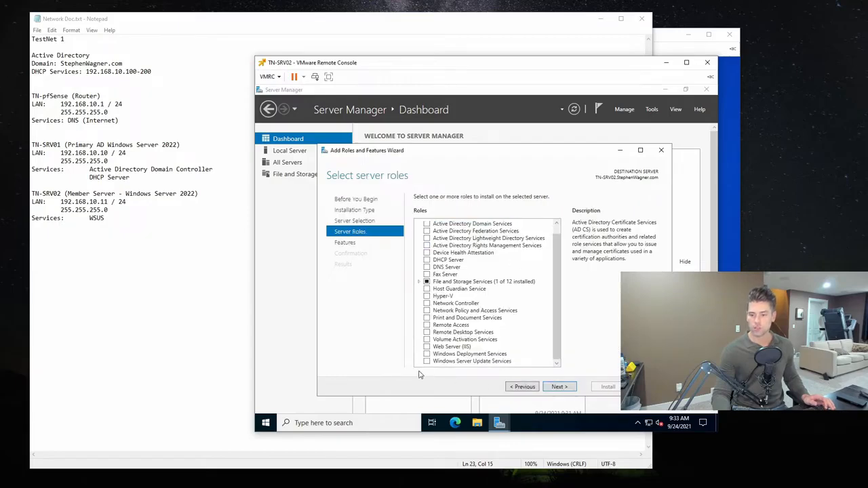
left_click(427, 362)
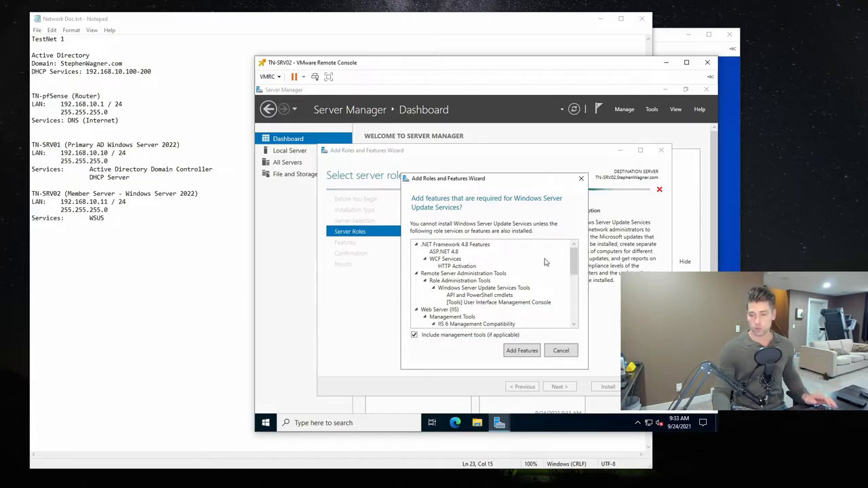
mouse_move(576, 262)
left_mouse_down()
mouse_move(578, 315)
mouse_move(575, 268)
left_mouse_up()
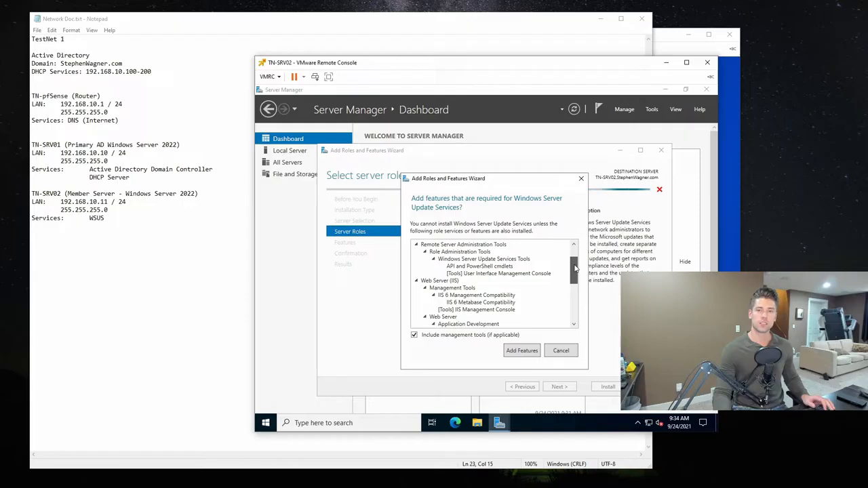
left_click_drag(575, 269, 574, 305)
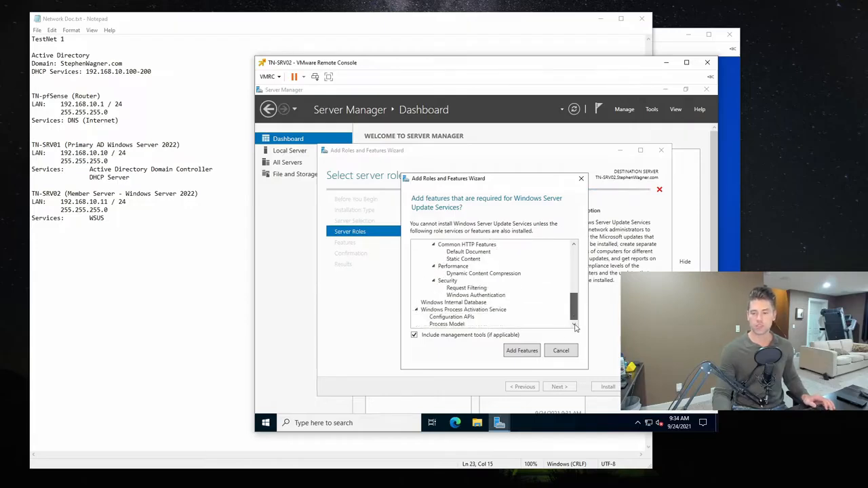
key("Return")
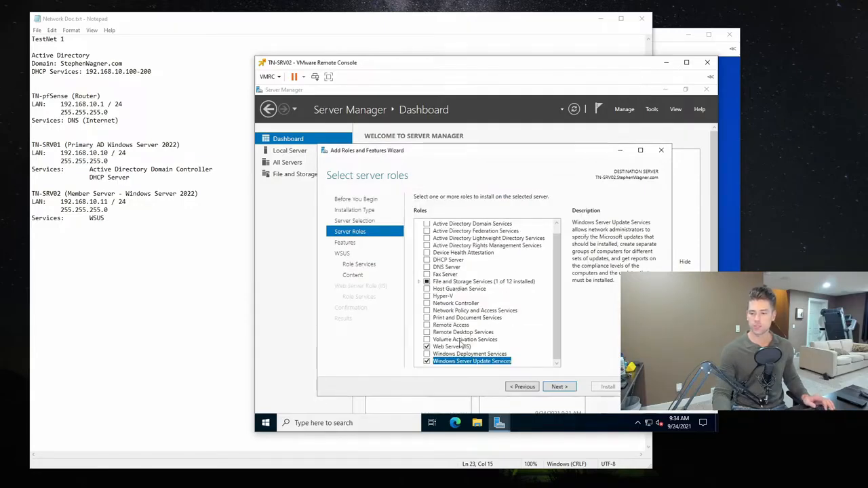
- Accept the preselected features and the WID Connectivity and WSUS Services role services, and proceed to the content location selection
left_click(555, 388)
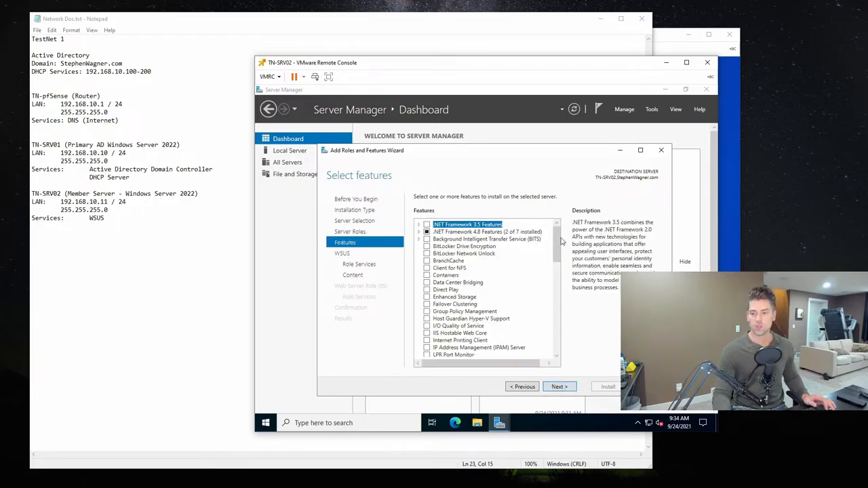
left_click_drag(562, 241, 563, 342)
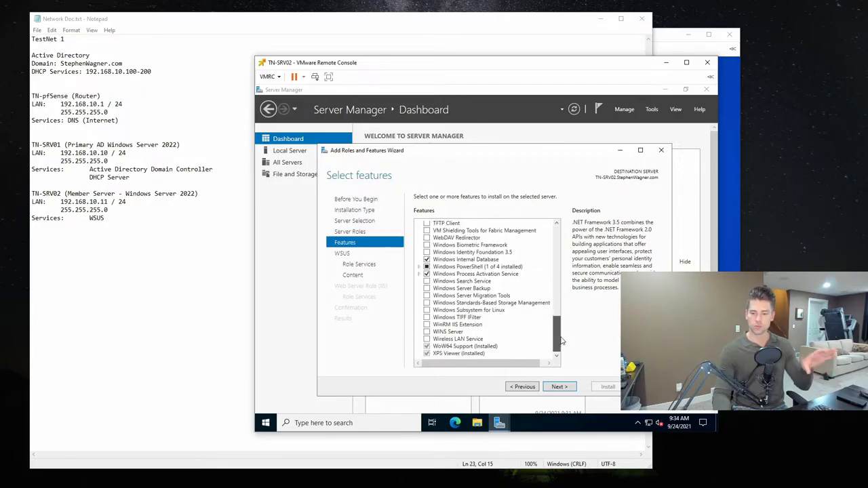
left_click(568, 388)
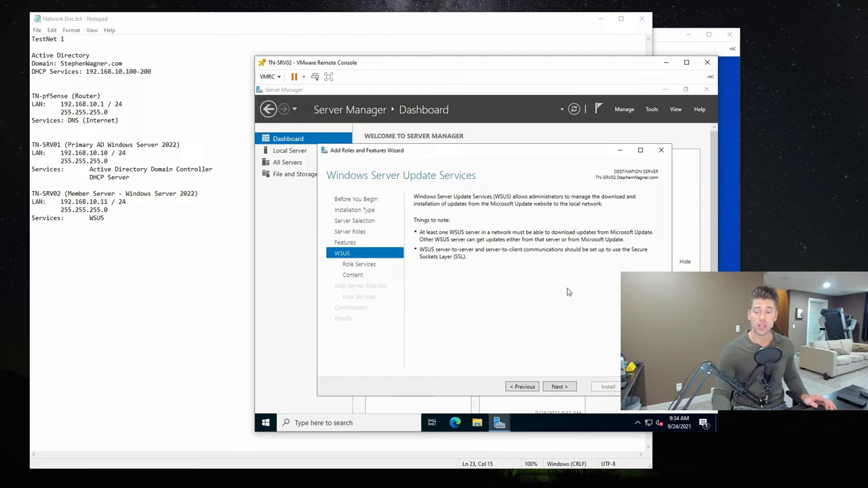
left_click(559, 387)
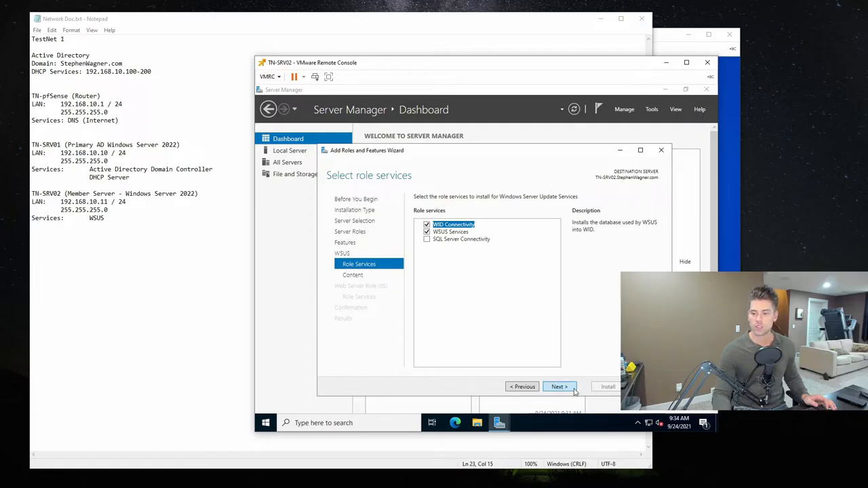
left_click(559, 387)
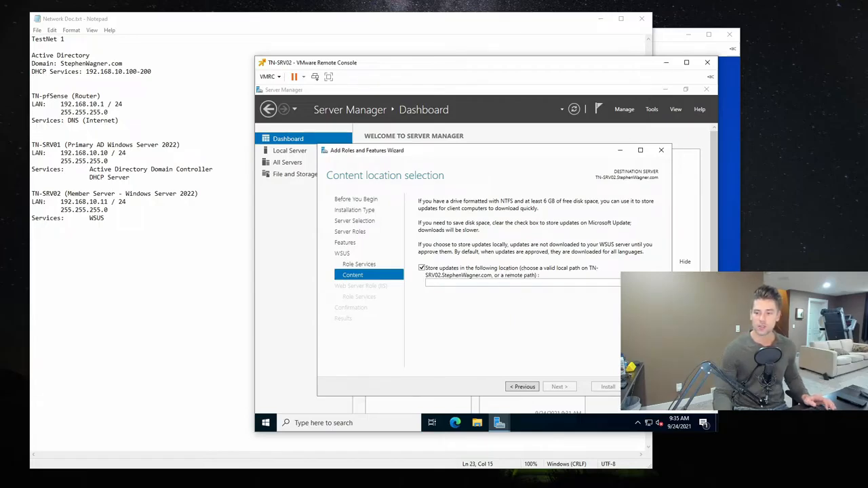
- Create a new folder named WSUS in the root of the DATA (E:) drive with File Explorer
left_click(477, 422)
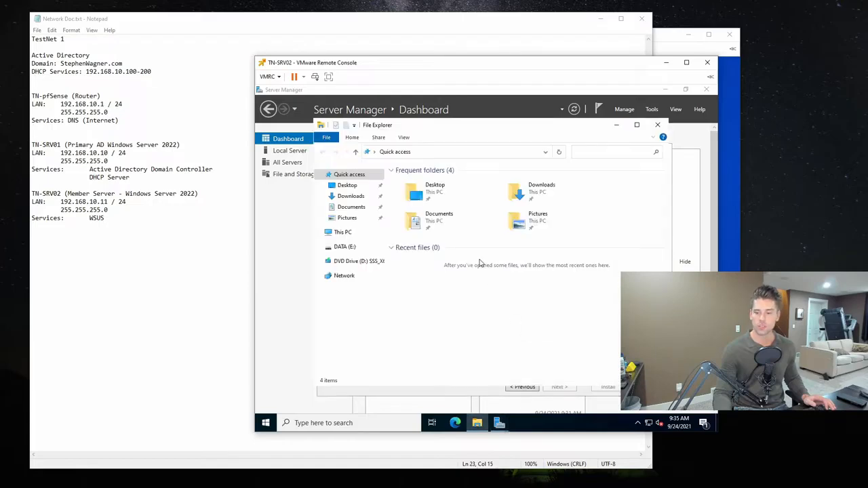
left_click(345, 247)
right_click(407, 214)
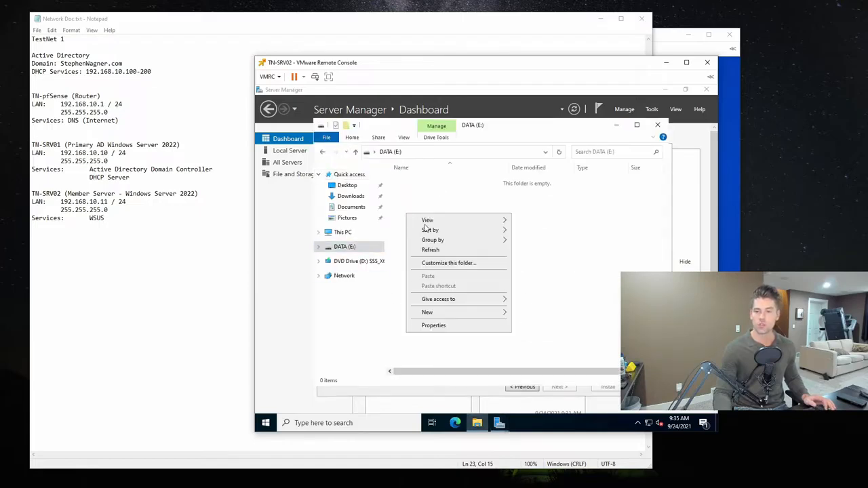
mouse_move(487, 314)
left_click(535, 312)
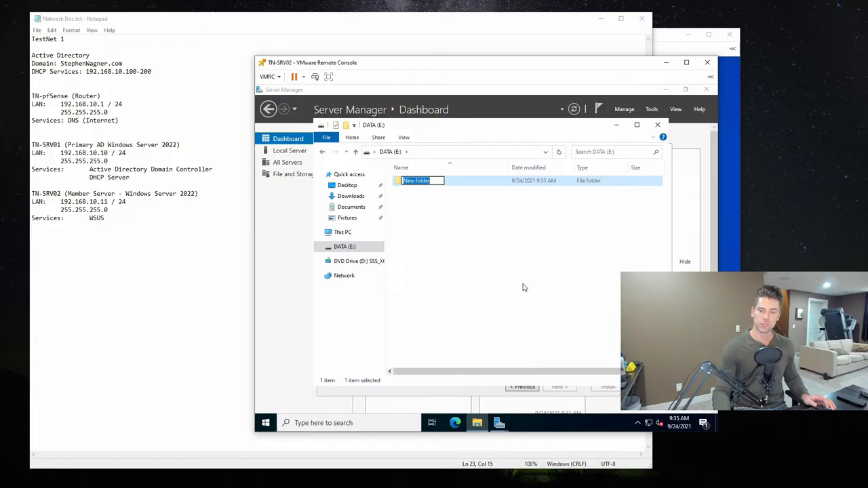
type("WSUS")
key("Return")
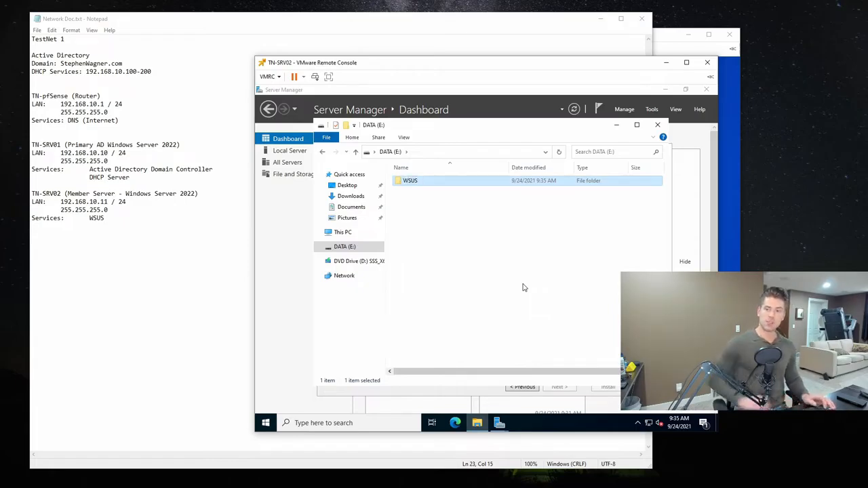
- Copy the new folder's path, set E:\WSUS as the update storage location in the wizard and proceed to the Web Server role
double_click(445, 182)
left_click(449, 151)
left_click(449, 151)
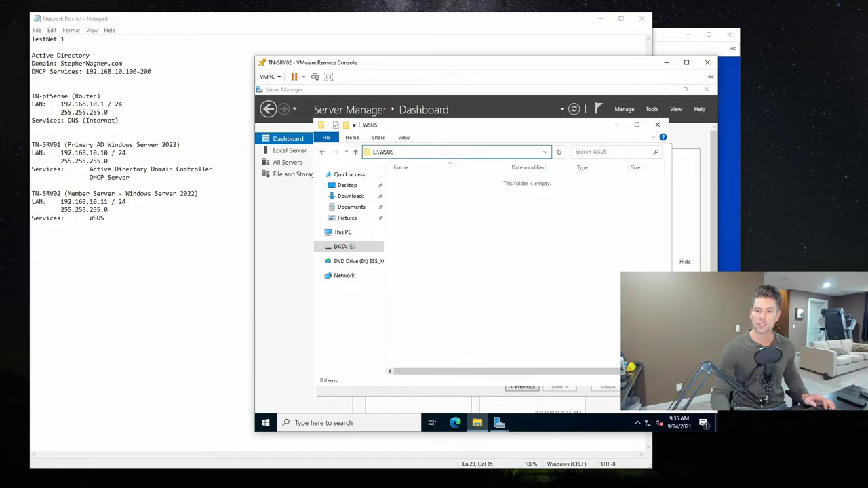
left_click_drag(392, 152, 372, 152)
key("ctrl+c")
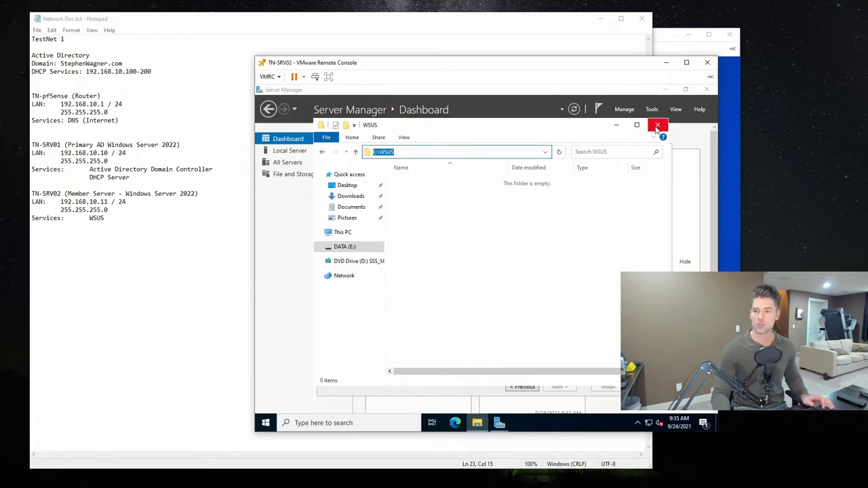
left_click(658, 127)
key("ctrl+v")
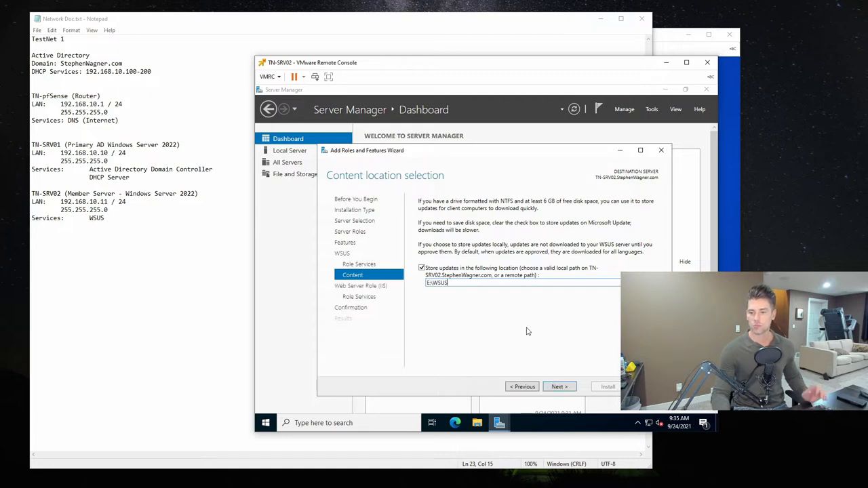
left_click(559, 387)
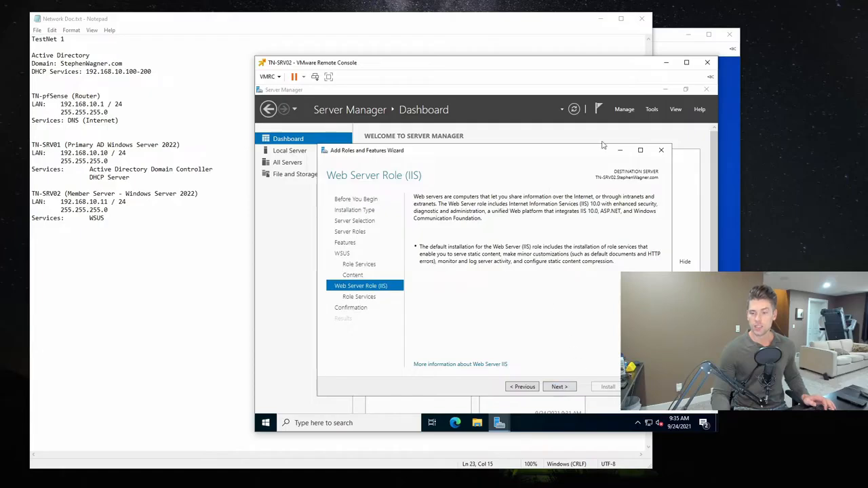
- Review the preselected Web Server (IIS) role services, keep them and proceed to the installation confirmation
left_click(553, 386)
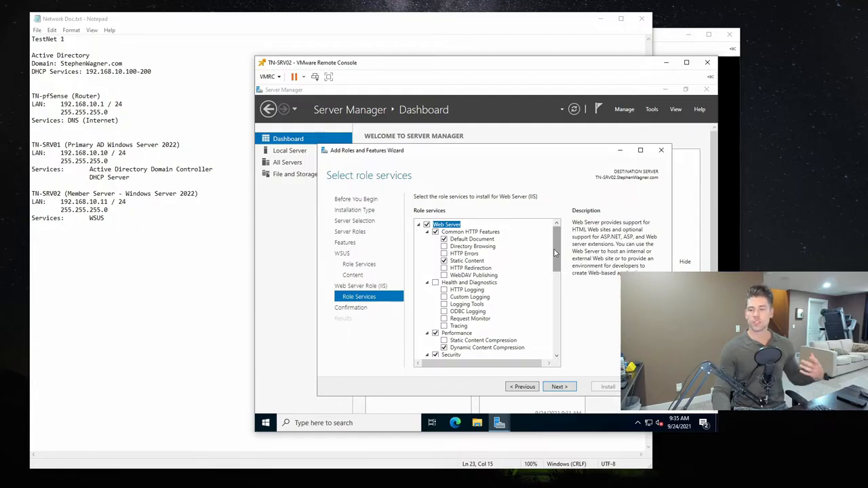
left_click_drag(559, 247, 558, 329)
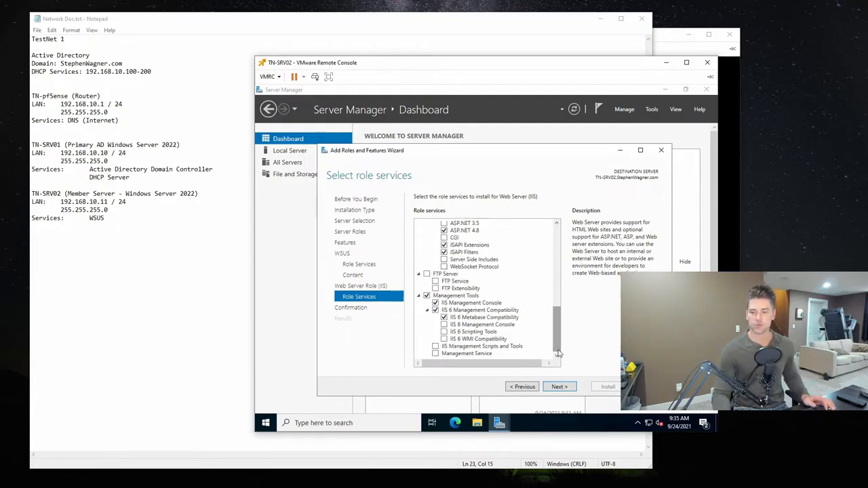
left_click(562, 386)
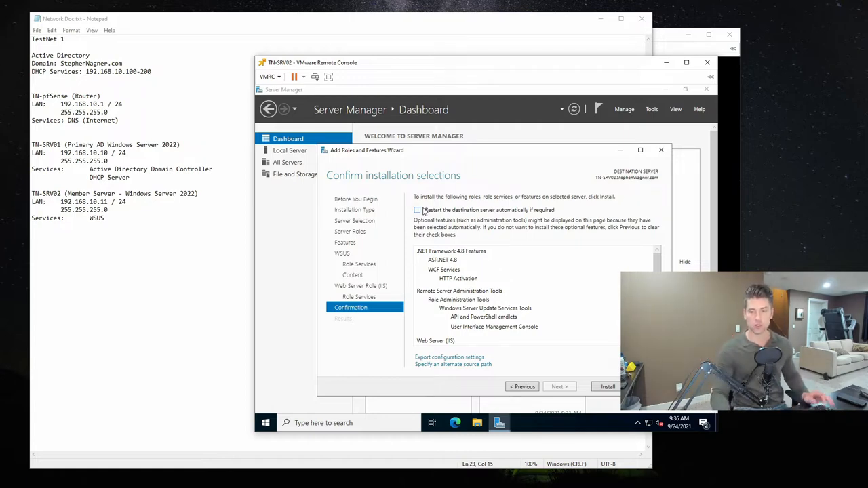
- Install the selected roles and features without automatic restart, and launch the WSUS post-installation tasks
left_click(607, 387)
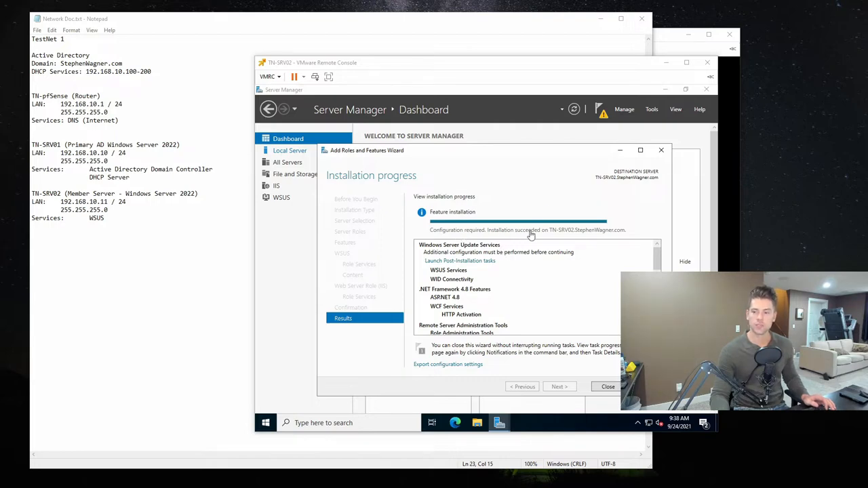
left_click(662, 256)
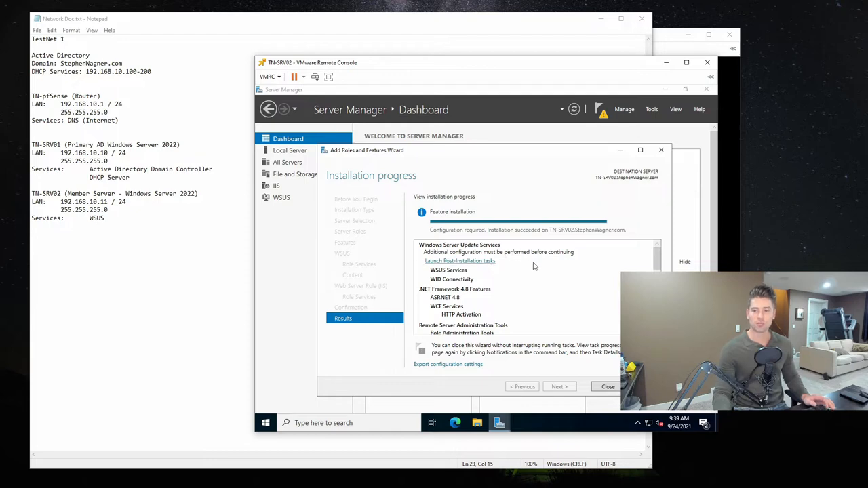
left_click(476, 265)
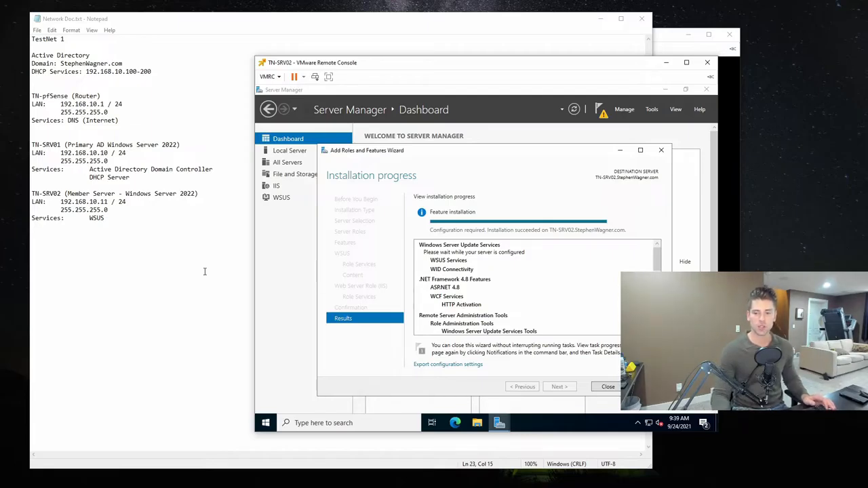
- Examine the running processes in Task Manager's detailed view with a widened Name column, and sort them by CPU usage
left_click(577, 419)
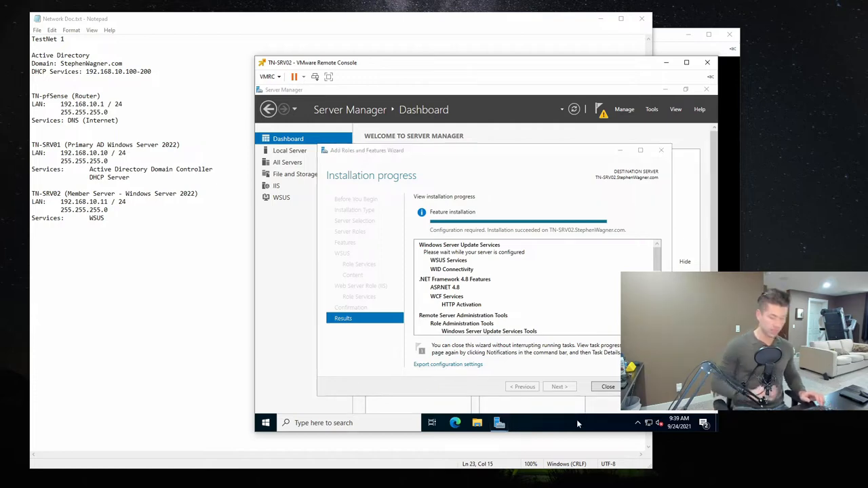
key("ctrl+shift+Escape")
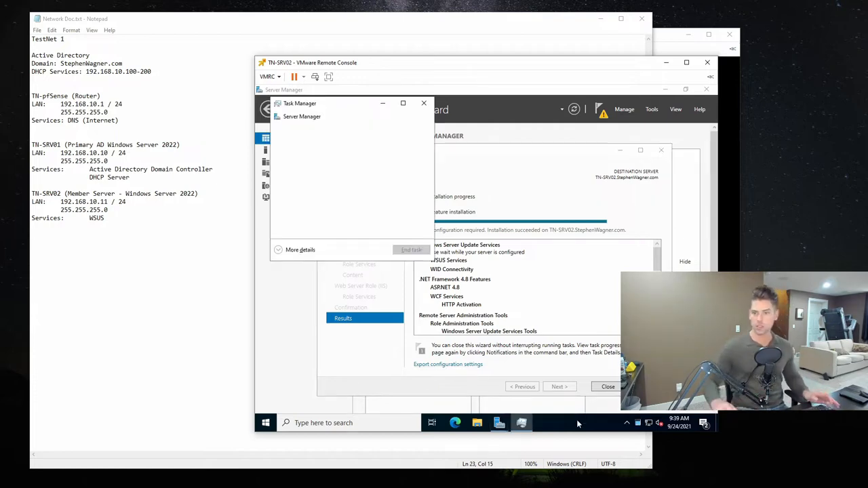
left_click(281, 250)
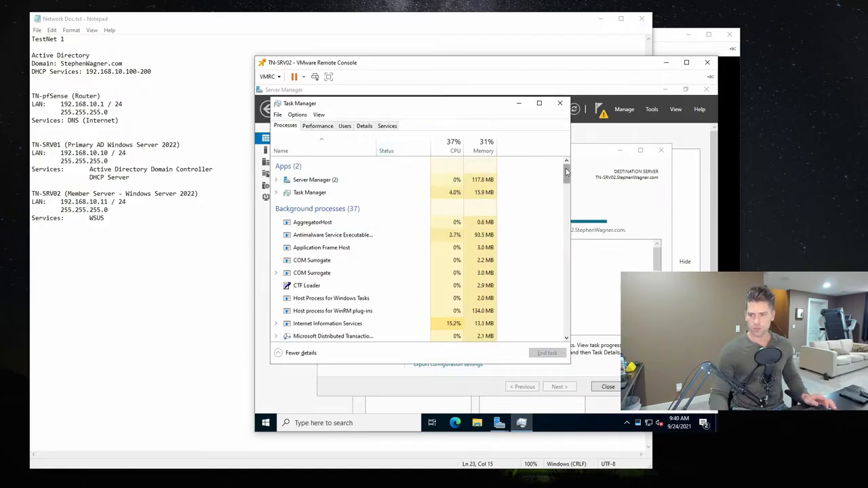
left_click_drag(567, 172, 569, 182)
left_click(327, 267)
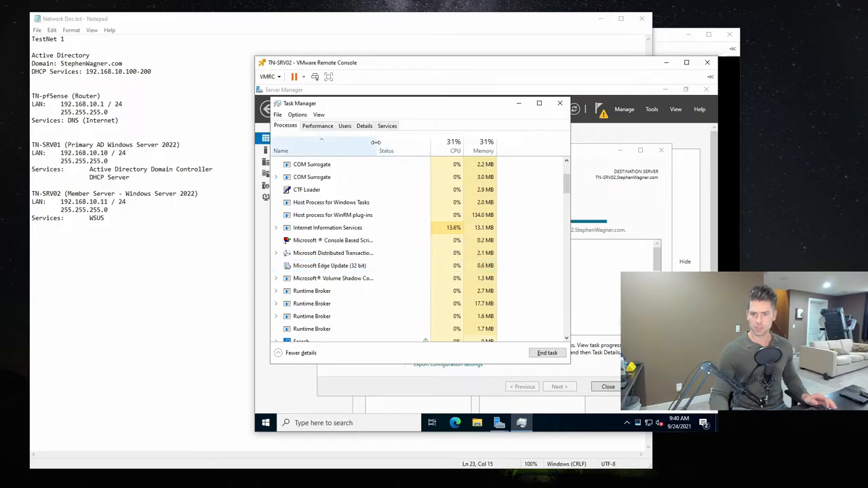
left_click_drag(375, 142, 429, 142)
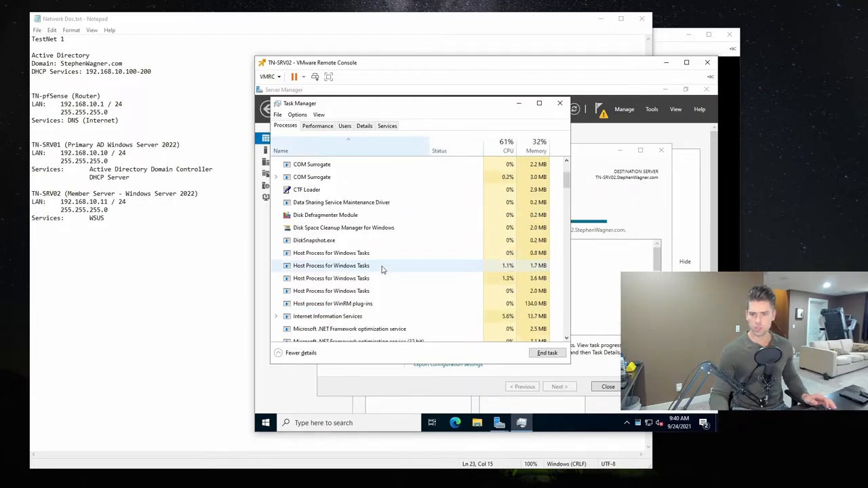
scroll(385, 265, "up", 3)
scroll(370, 217, "down", 1)
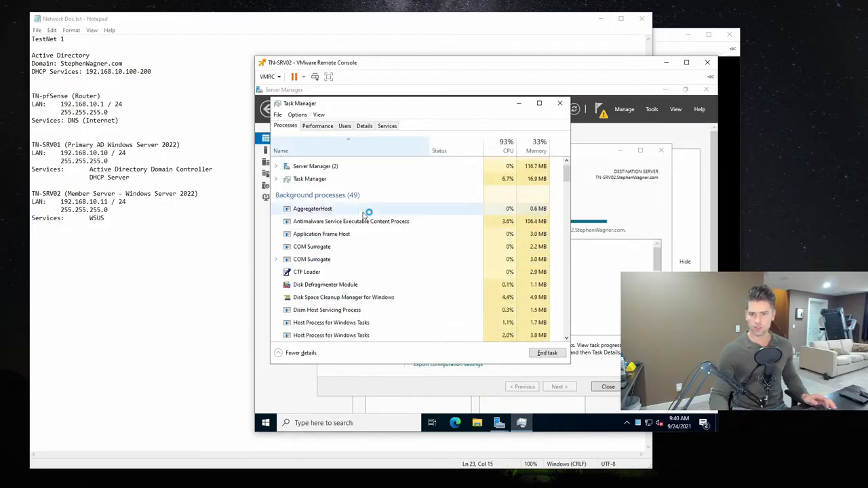
scroll(365, 214, "down", 4)
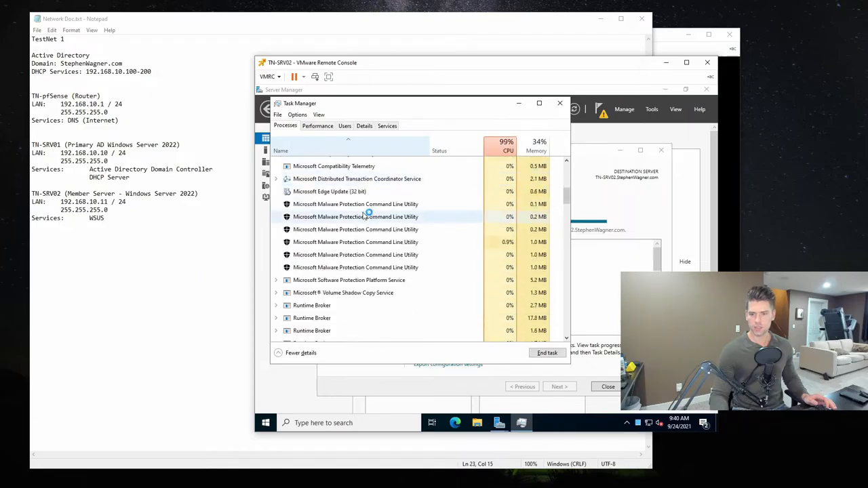
left_click_drag(567, 196, 569, 167)
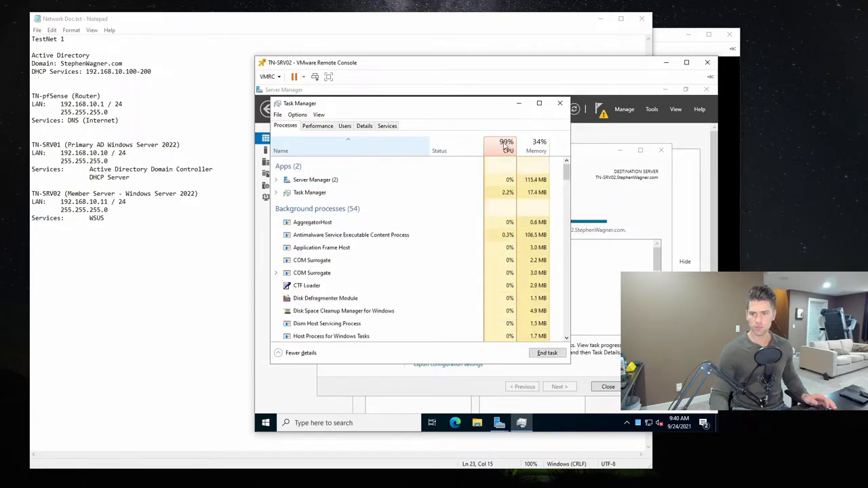
left_click(504, 146)
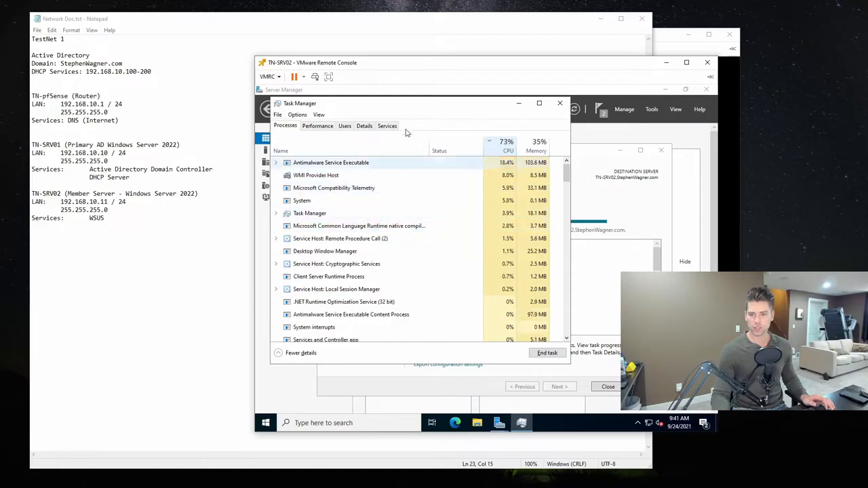
- Minimize Task Manager, check the WSUS configuration status and close the Add Roles and Features Wizard
left_click(518, 104)
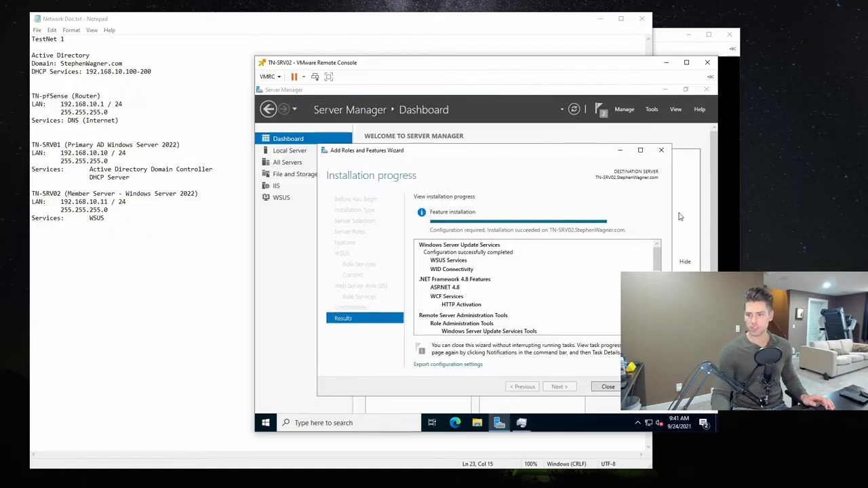
mouse_move(661, 257)
left_mouse_down()
mouse_move(661, 288)
mouse_move(661, 253)
left_mouse_up()
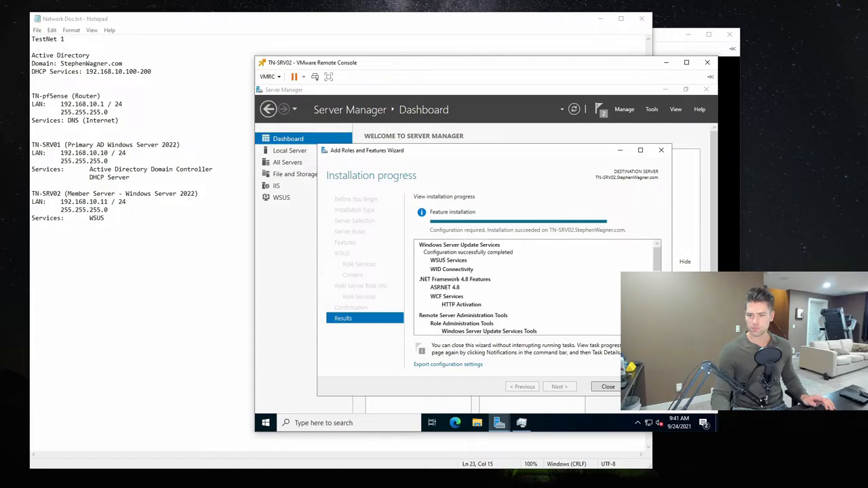
left_click(614, 387)
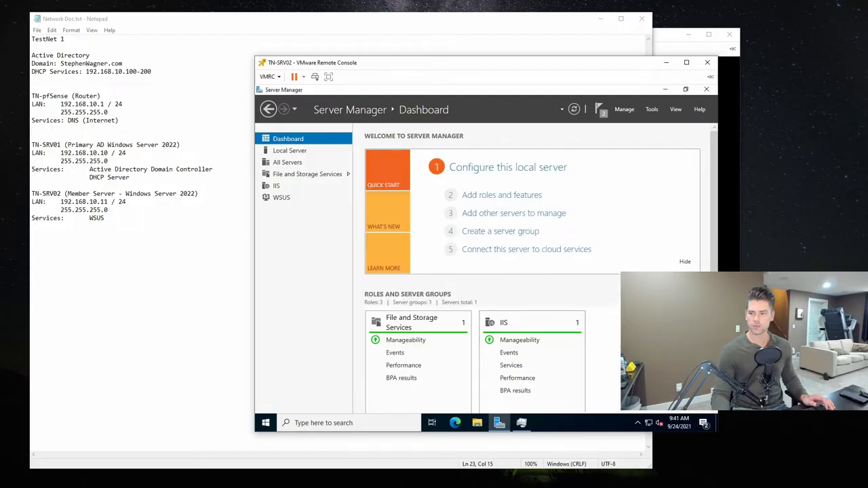
- Bring Task Manager back, check the processes sorted by name and close it
key("ctrl+shift+Escape")
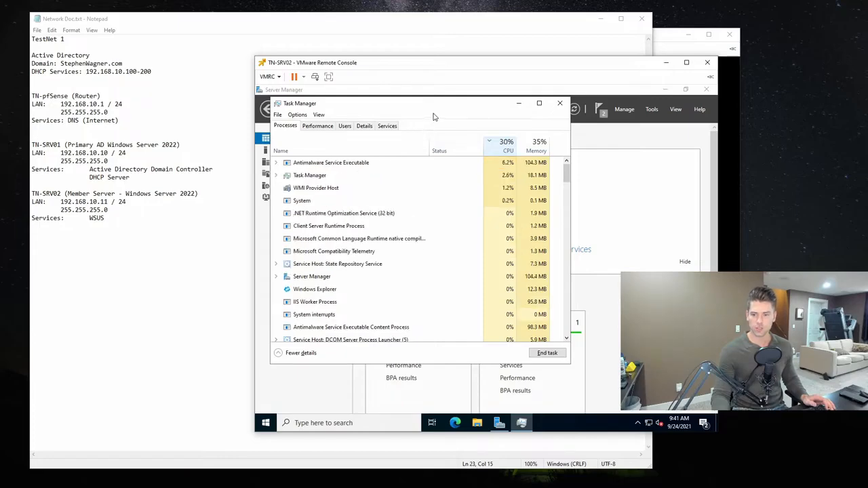
left_click(351, 145)
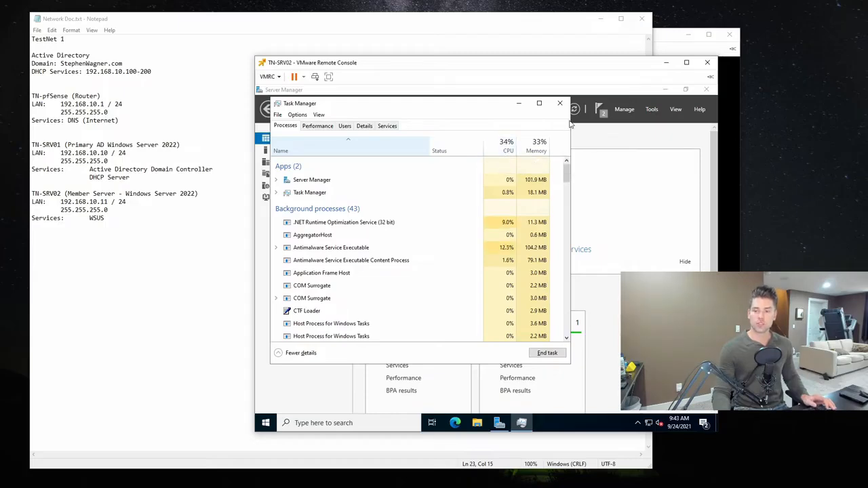
left_click(560, 103)
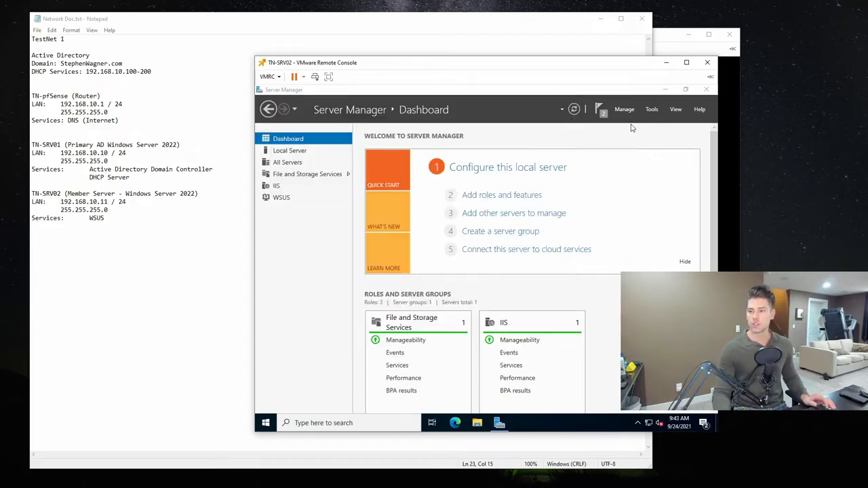
- Check Server Manager's notifications and dismiss the Post-deployment Configuration and Feature installation entries
left_click(600, 110)
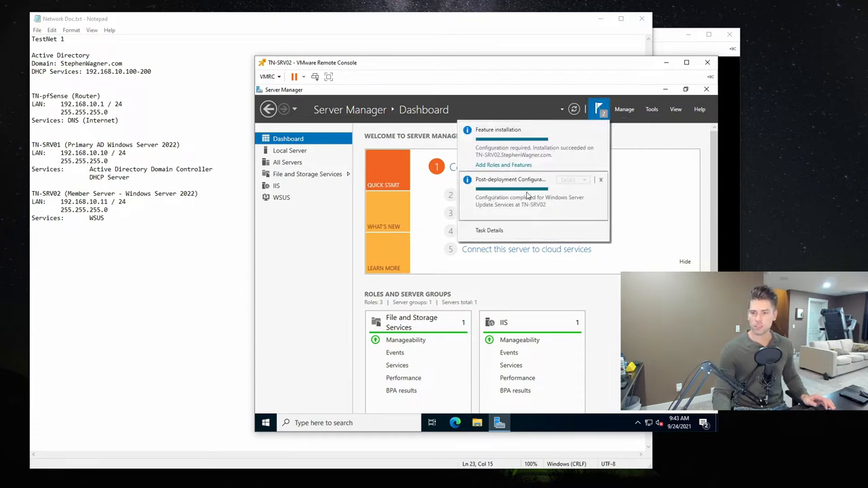
left_click(600, 179)
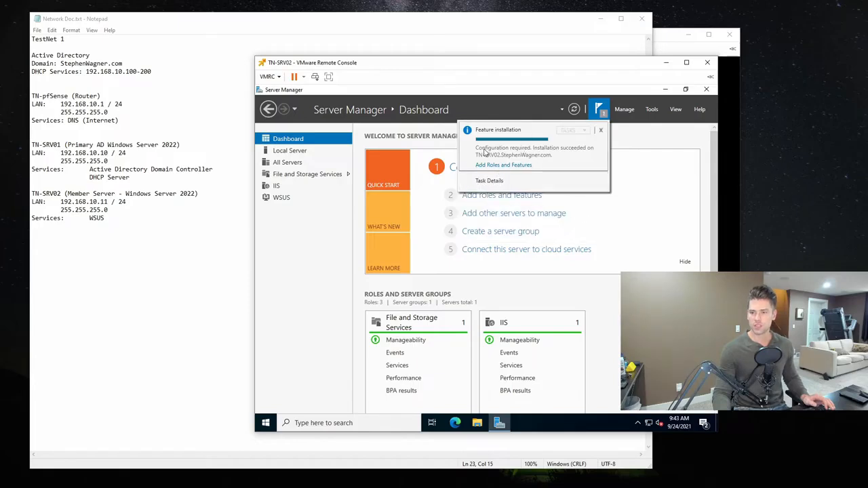
left_click(600, 130)
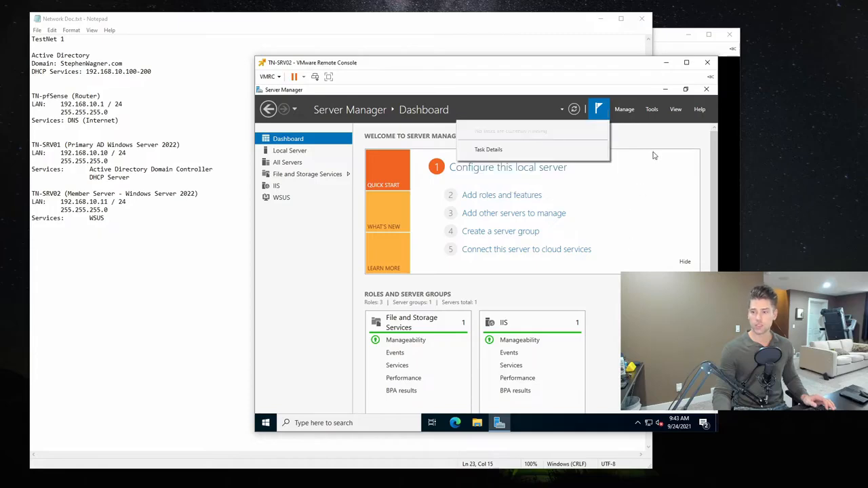
- Close Server Manager, search for "windows server update" and open Windows Server Update Services
left_click(705, 90)
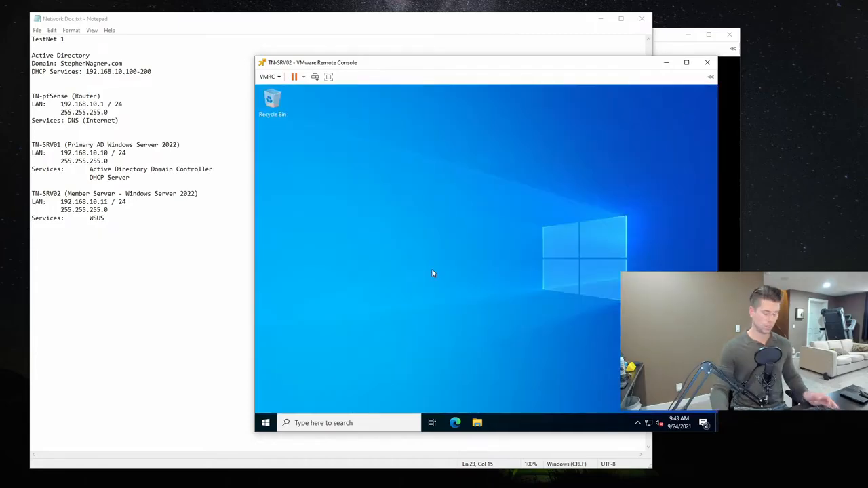
key("super")
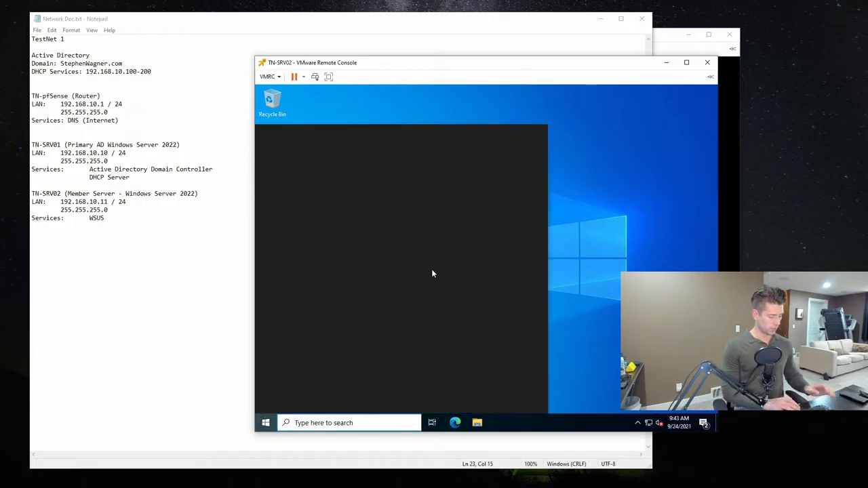
type("windows server ")
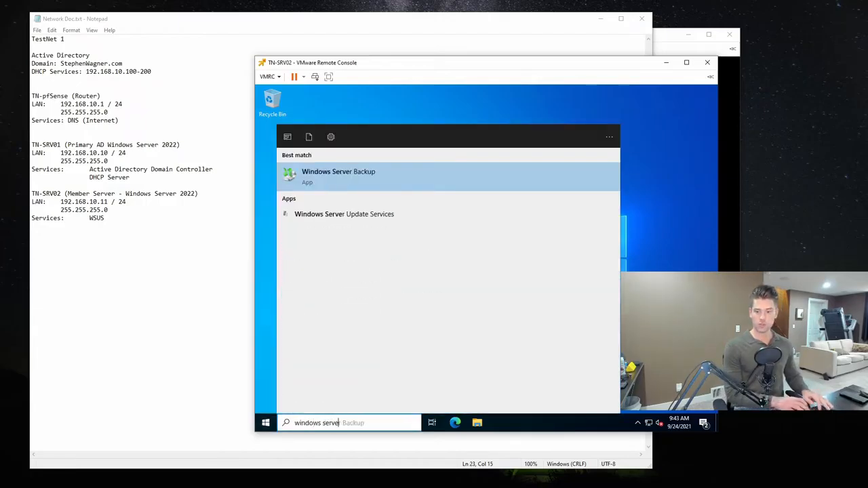
type("update")
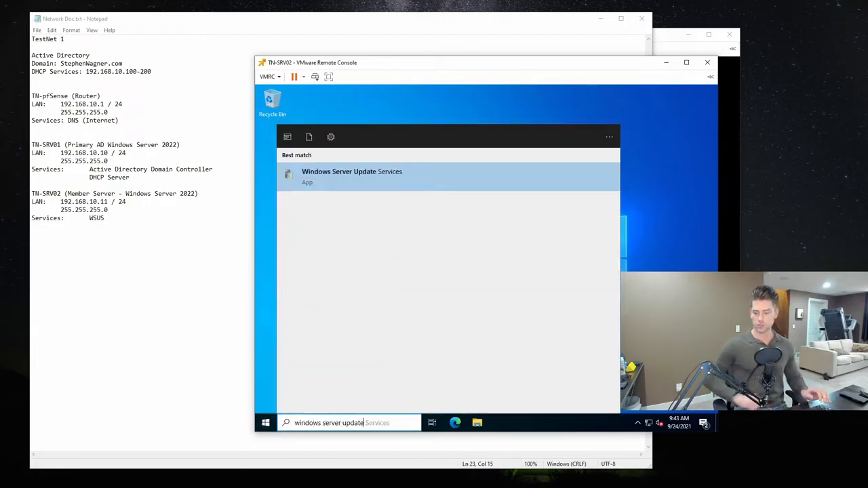
left_click(387, 181)
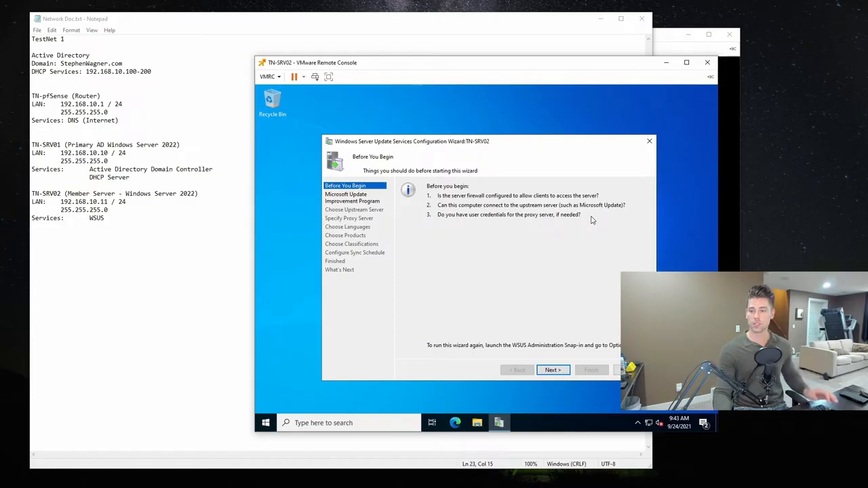
- Start the WSUS configuration wizard and opt out of the Microsoft Update Improvement Program
left_click(553, 371)
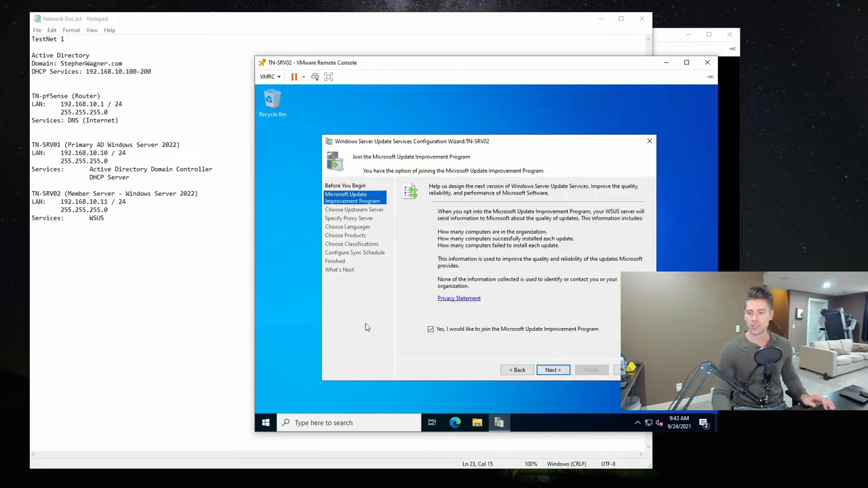
left_click(431, 330)
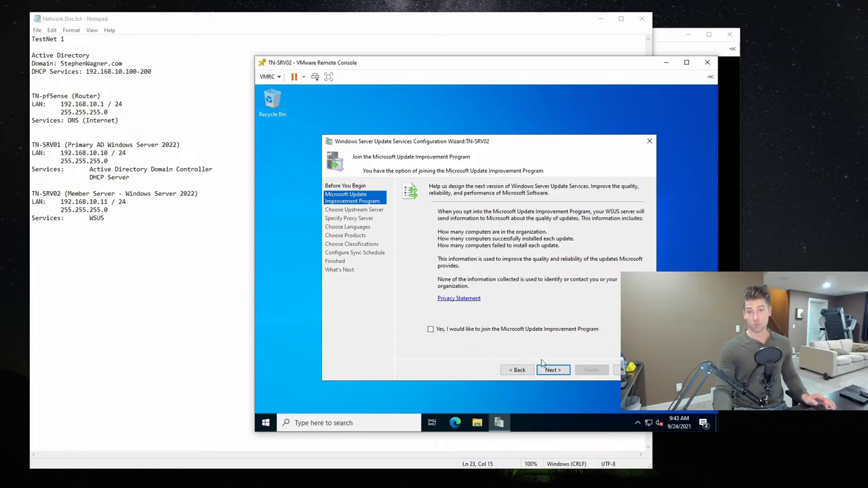
left_click(561, 372)
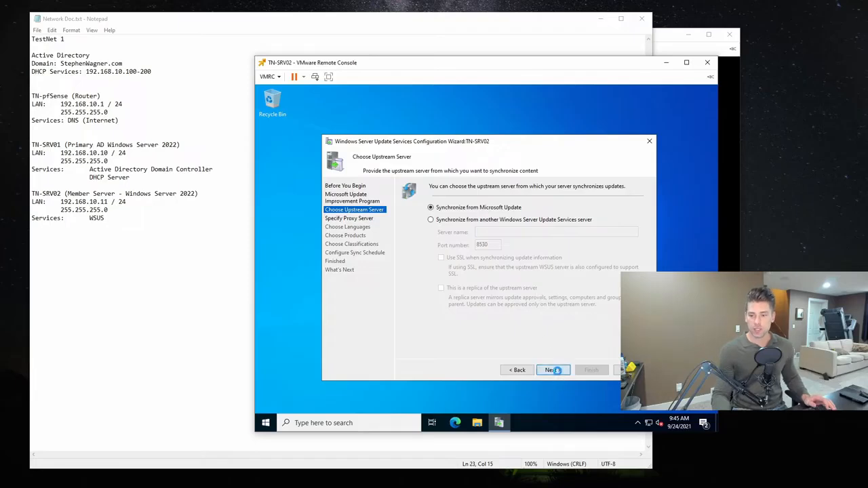
- Keep synchronizing from Microsoft Update without a proxy server, and start connecting to the upstream server
left_click(553, 370)
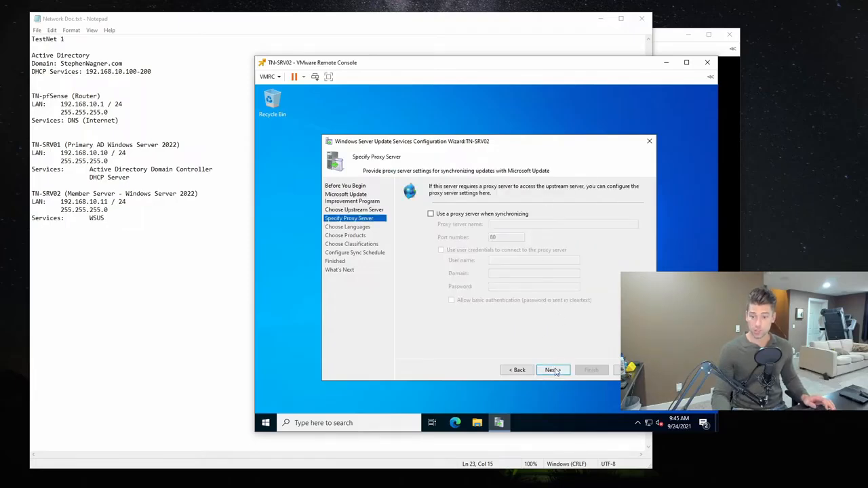
left_click(553, 370)
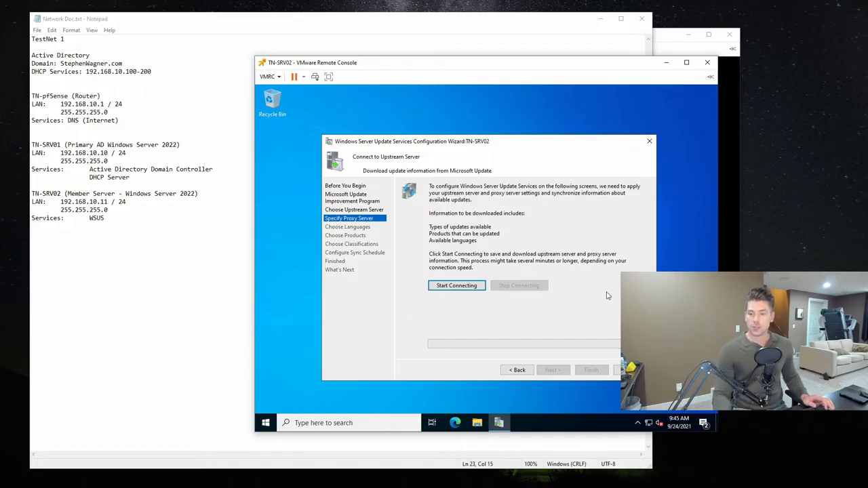
left_click(459, 286)
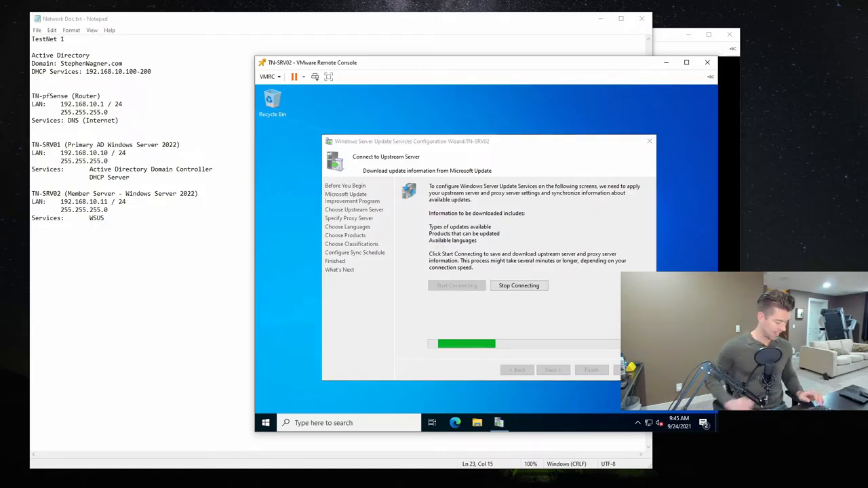
- Open Task Manager beside the wizard, examine the Ethernet throughput, and return to the wizard to check the connection progress
key("ctrl+shift+Escape")
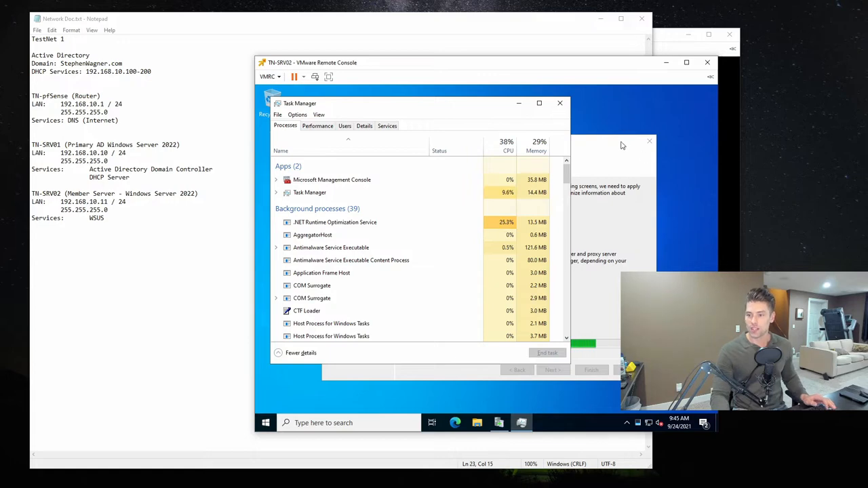
left_click(601, 143)
left_click_drag(586, 142, 634, 150)
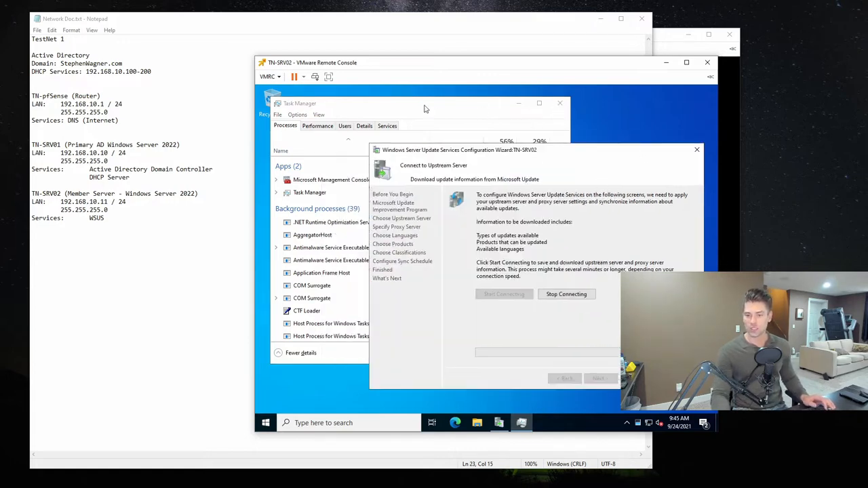
left_click(326, 127)
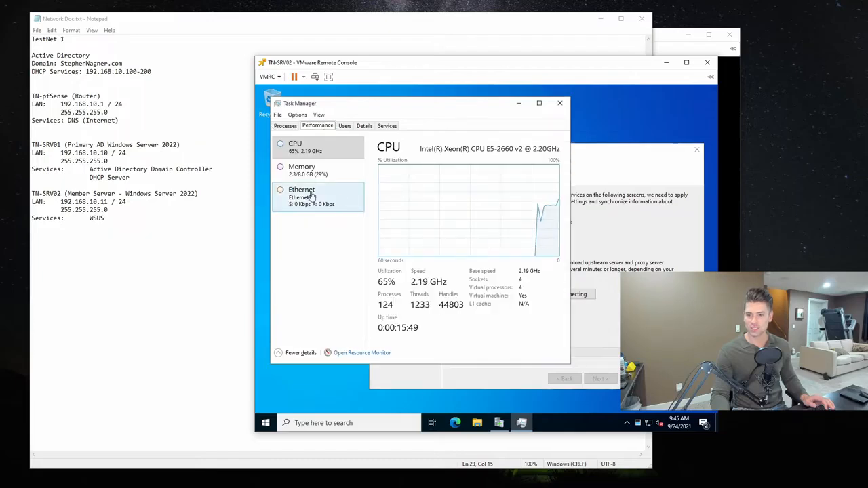
left_click(309, 197)
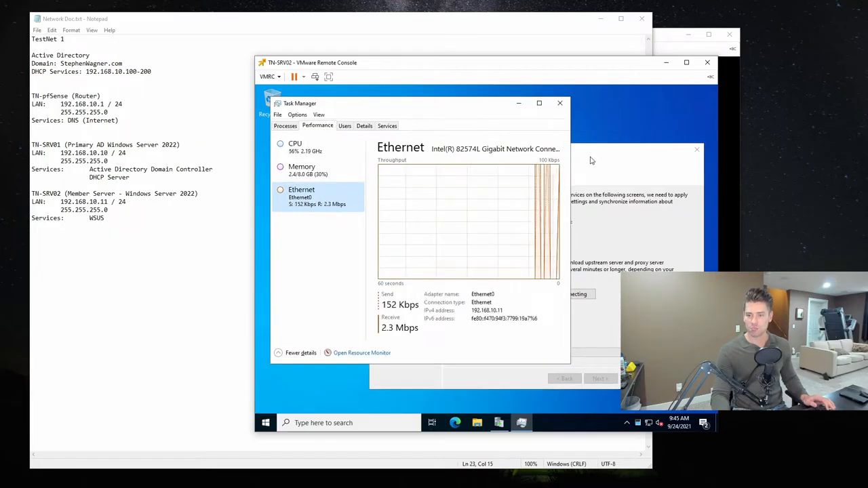
left_click(613, 156)
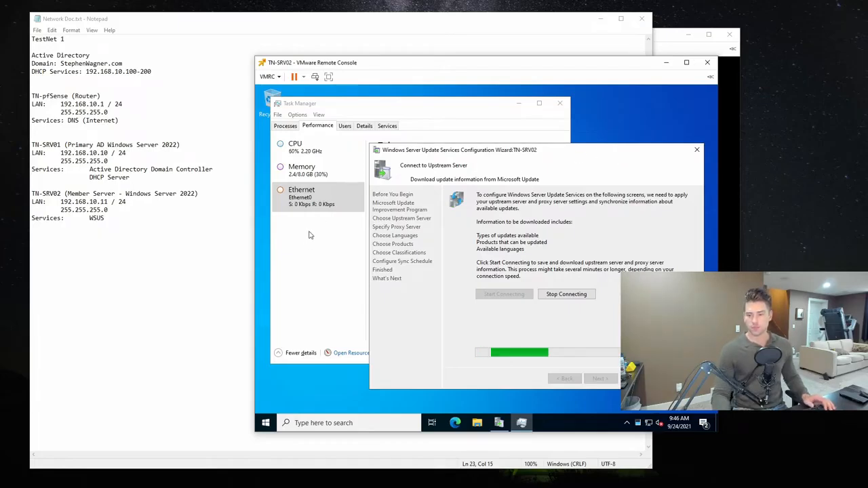
- Check the running processes in Task Manager with a narrower Name column, and return to the performance graphs
left_click(358, 320)
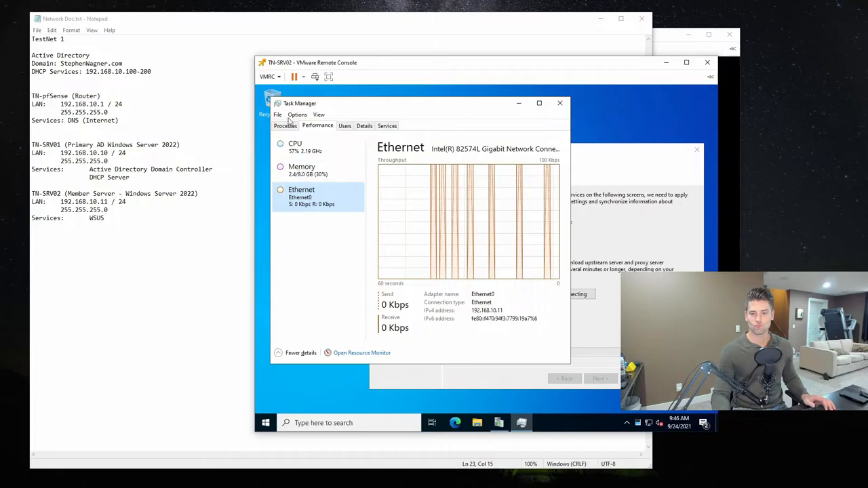
left_click(286, 126)
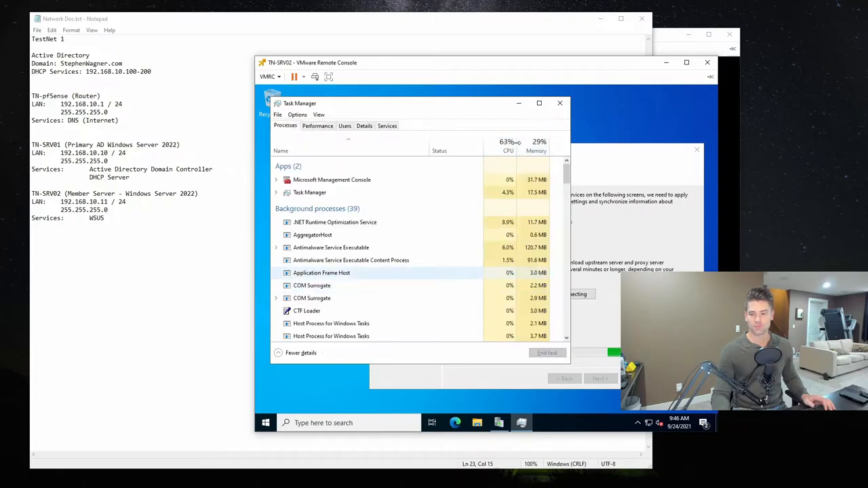
left_click_drag(482, 146, 409, 147)
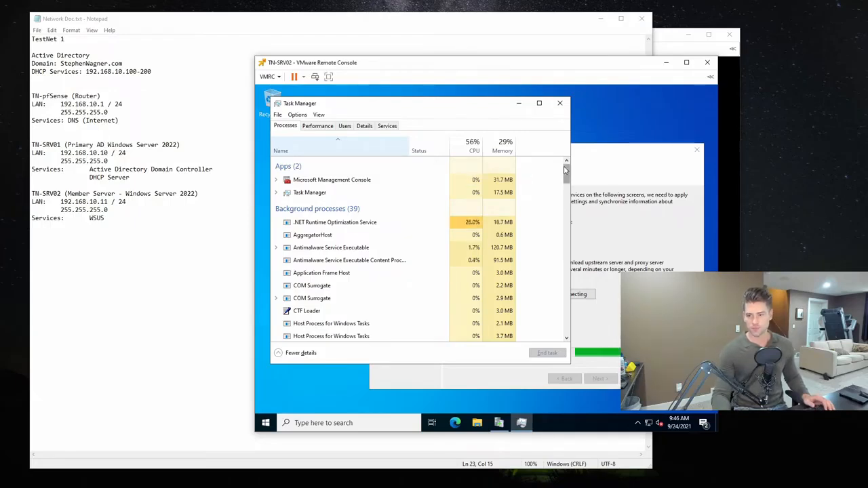
left_click(318, 126)
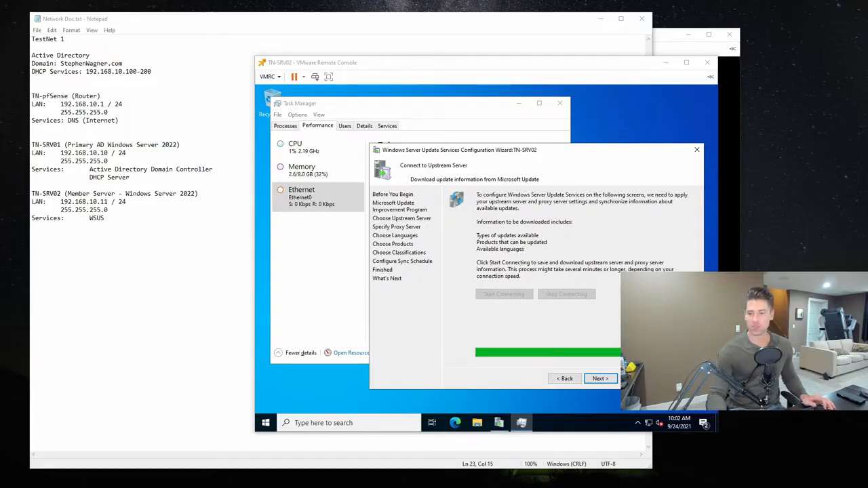
- Continue past the upstream connection, limit update downloads to English only, and accept the reduced languages
left_click(638, 212)
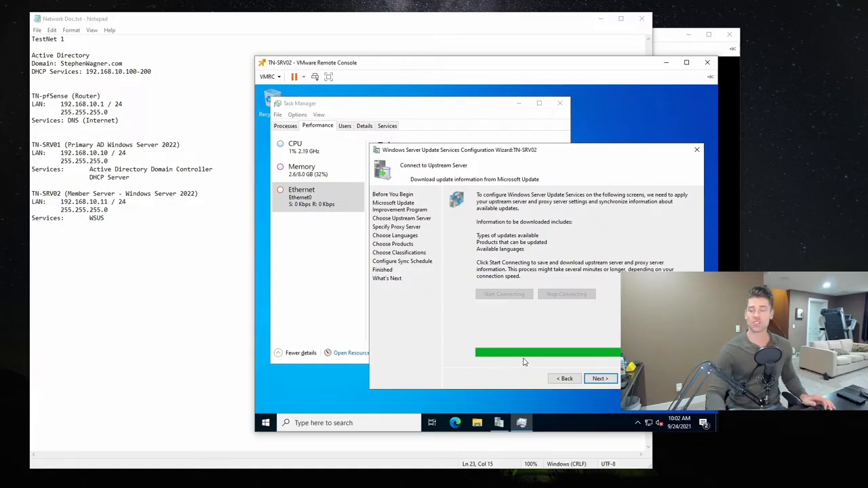
left_click(601, 379)
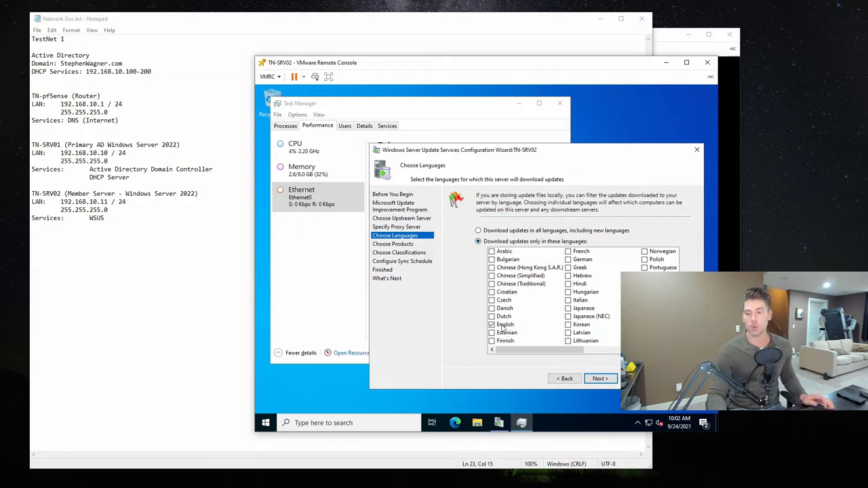
left_click(506, 327)
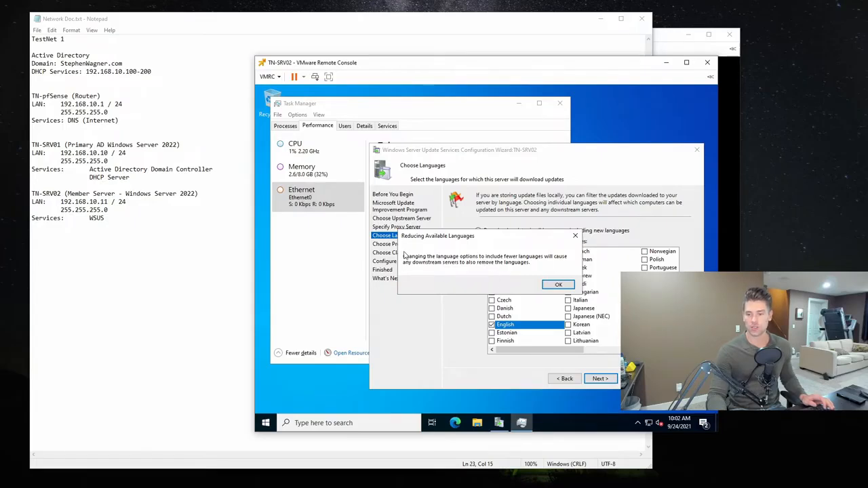
left_click(558, 285)
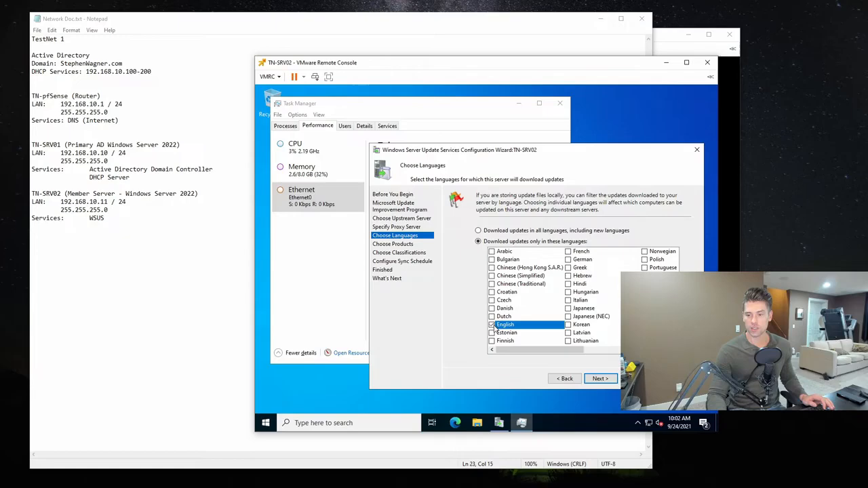
left_click_drag(549, 351, 463, 358)
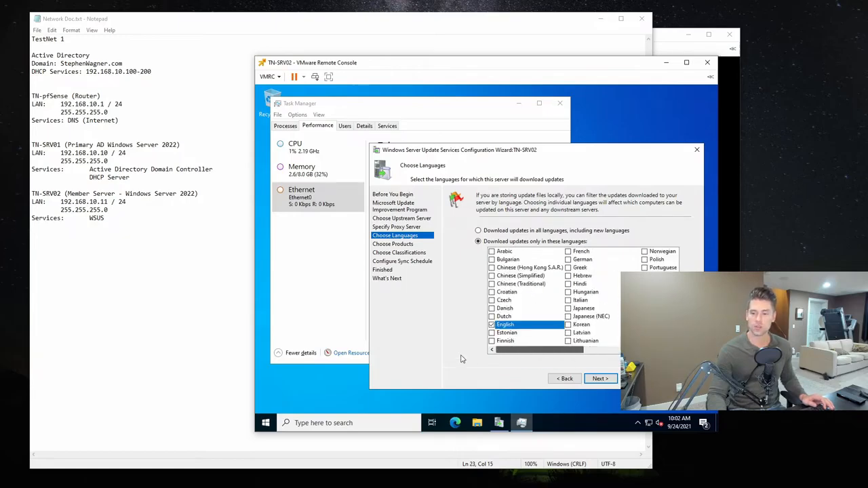
left_click(601, 378)
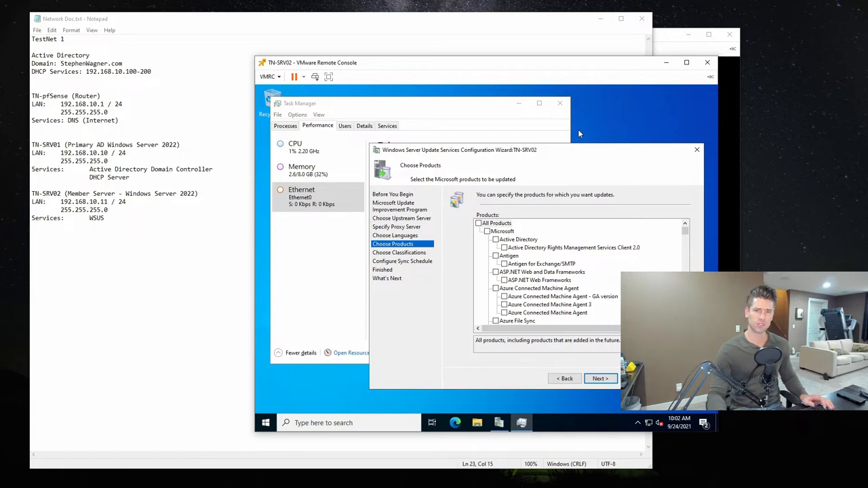
- Select All Products for updating and review the product list down to its end
left_click(479, 224)
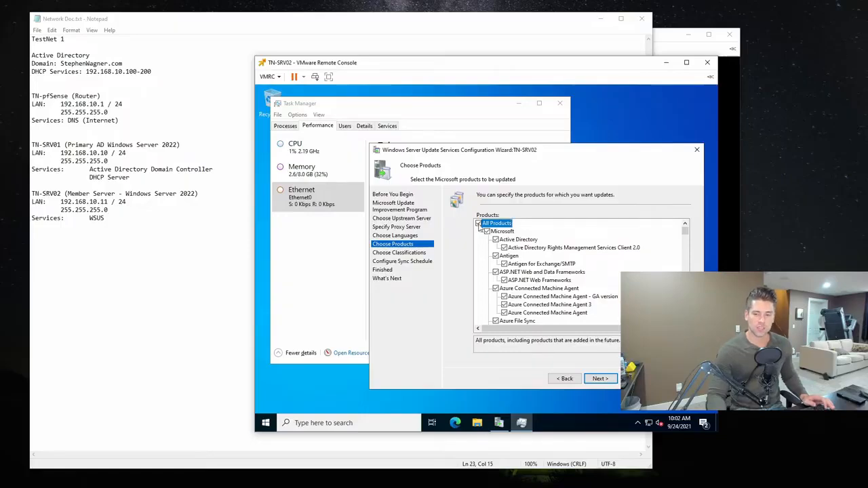
scroll(685, 251, "down", 1)
left_click_drag(687, 255, 694, 230)
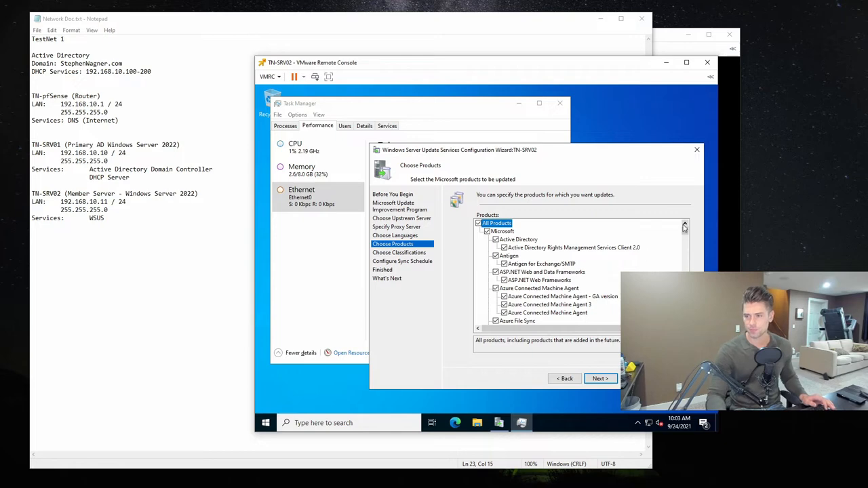
left_click_drag(686, 232, 686, 327)
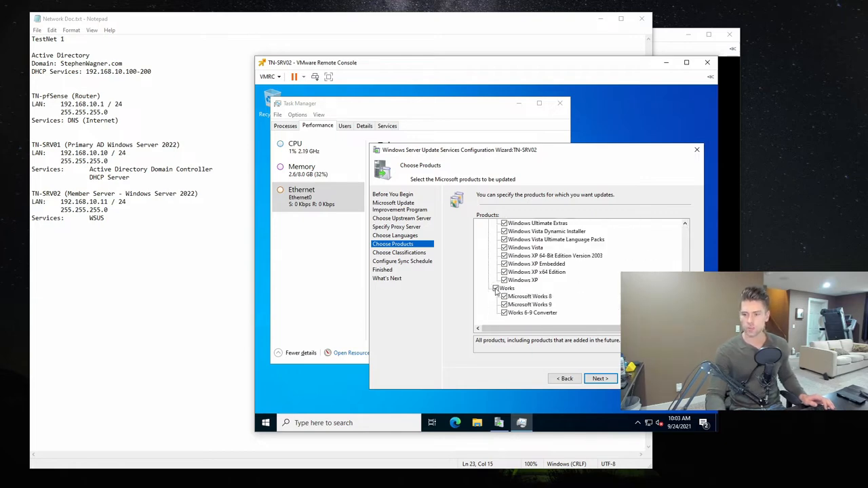
- Exclude Windows 2000, Windows 7, and the Windows 8 Dynamic Update, Embedded, Language Interface Packs and Language Packs products from updating
scroll(617, 297, "up", 4)
scroll(617, 297, "up", 10)
scroll(618, 297, "down", 5)
scroll(617, 297, "down", 10)
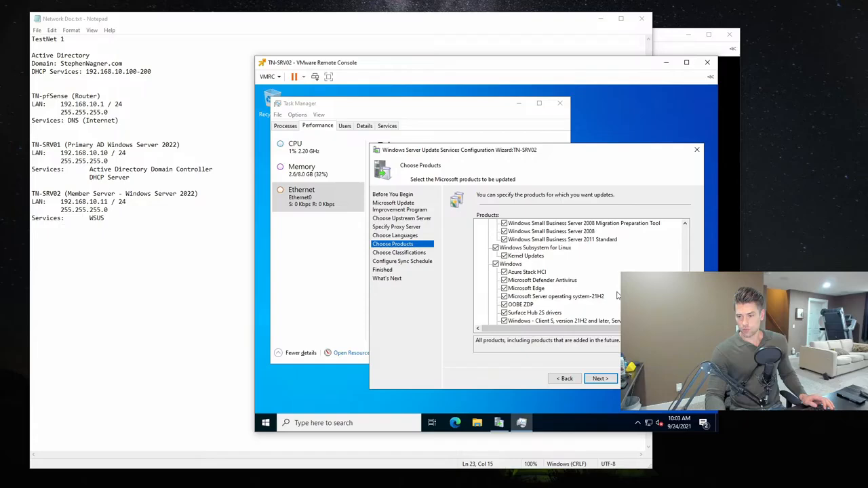
scroll(618, 296, "up", 5)
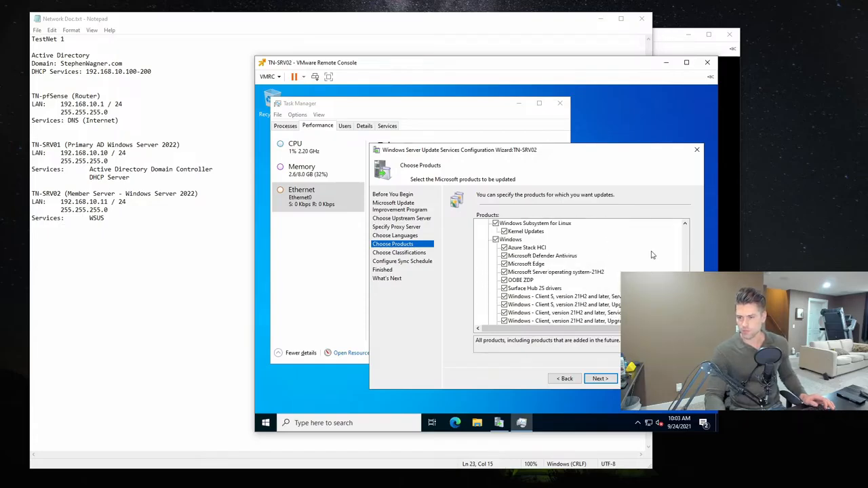
scroll(583, 272, "down", 4)
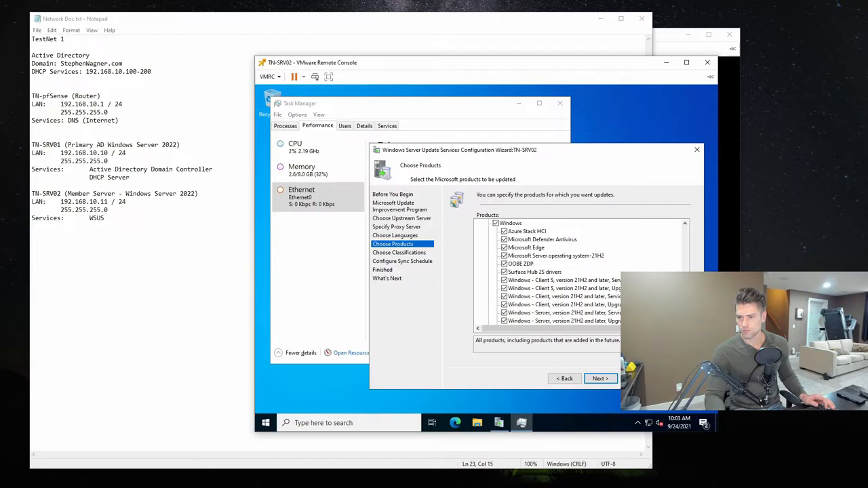
scroll(594, 272, "down", 8)
scroll(583, 272, "down", 2)
scroll(583, 272, "down", 3)
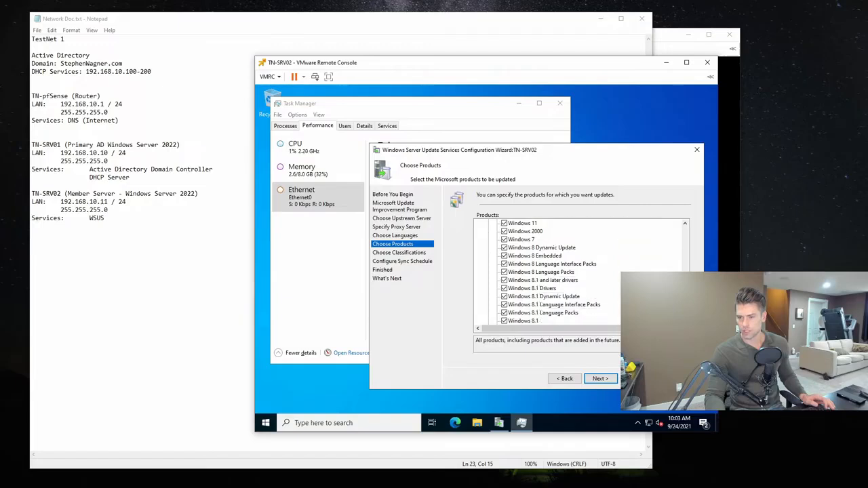
left_click(504, 241)
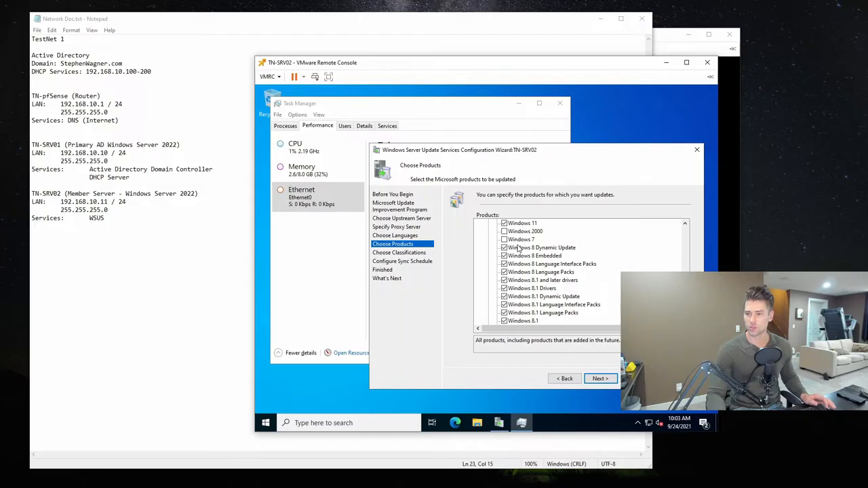
left_click(504, 247)
left_click(504, 256)
left_click(504, 264)
left_click(504, 272)
- Exclude Windows 8 and all Windows 8.1 entries, including the drivers, Dynamic Update, Language Interface Packs and Language Packs
left_click(532, 273)
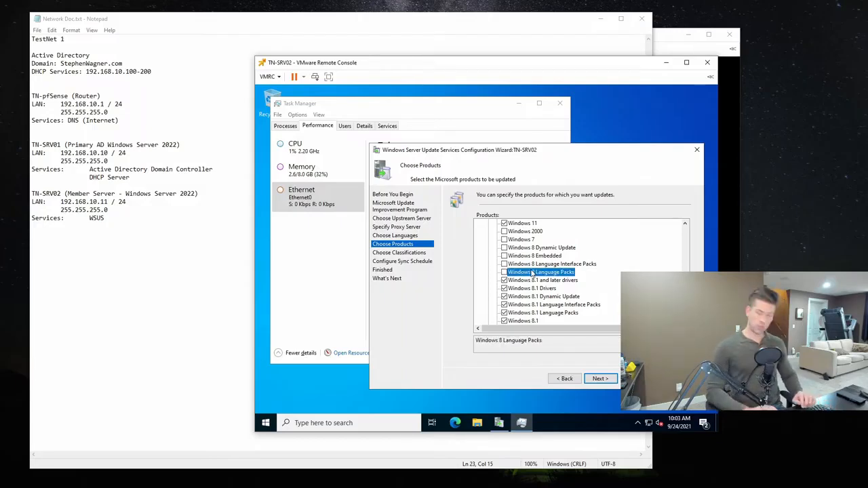
key("Down")
key("space")
key("Down")
key("space")
key("Down")
key("space")
key("Down")
key("space")
key("Down")
key("space")
key("Down")
key("space")
key("Down")
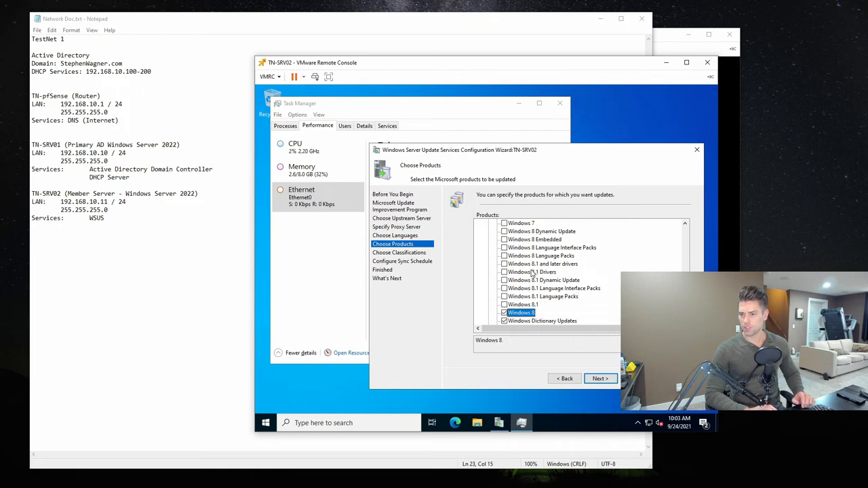
key("Down")
key("Down")
key("Down")
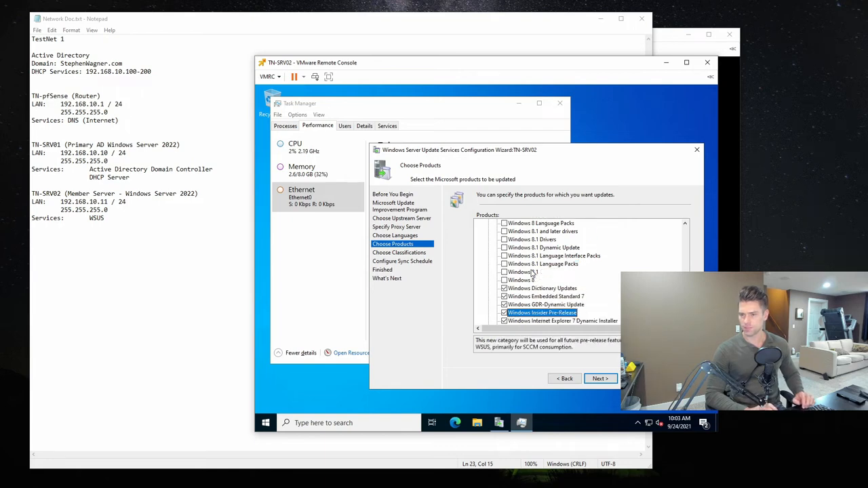
- Exclude Windows Embedded Standard 7 and check the following entries down to Windows Media Dynamic Installer
key("Up")
key("Down")
key("Down")
key("Down")
key("Down")
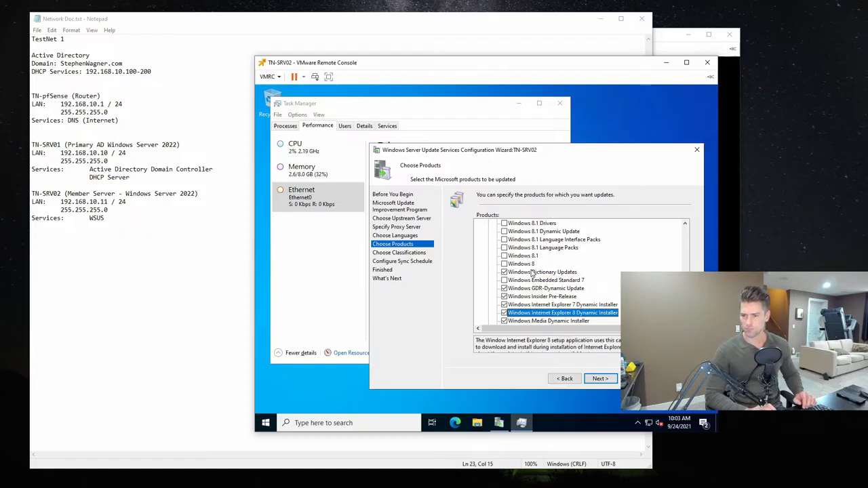
key("Down")
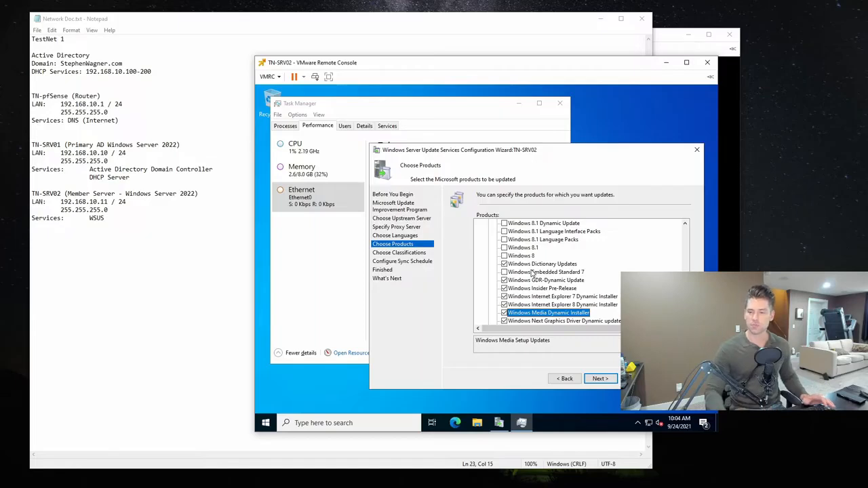
- Exclude Windows RT 8.1, Windows RT and Windows Safe OS Dynamic Update from the products to be updated
scroll(649, 272, "down", 1)
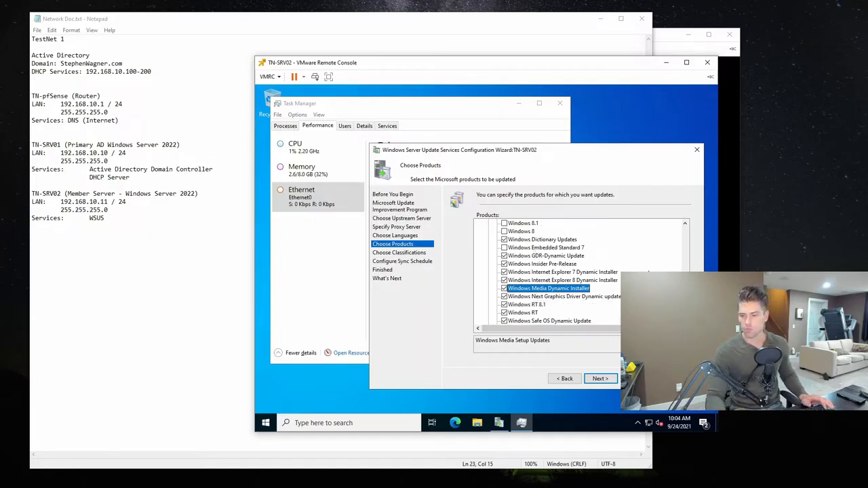
scroll(649, 272, "down", 2)
left_click(504, 256)
left_click(504, 264)
left_click(505, 272)
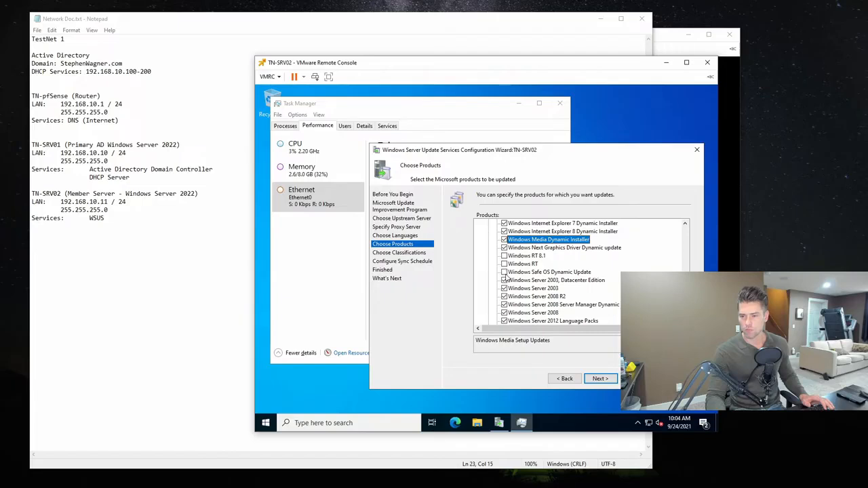
- Exclude Windows Server 2003, its Datacenter Edition, and the Windows Server 2008, 2008 R2 and 2008 Server Manager Dynamic Installer products
left_click(544, 280)
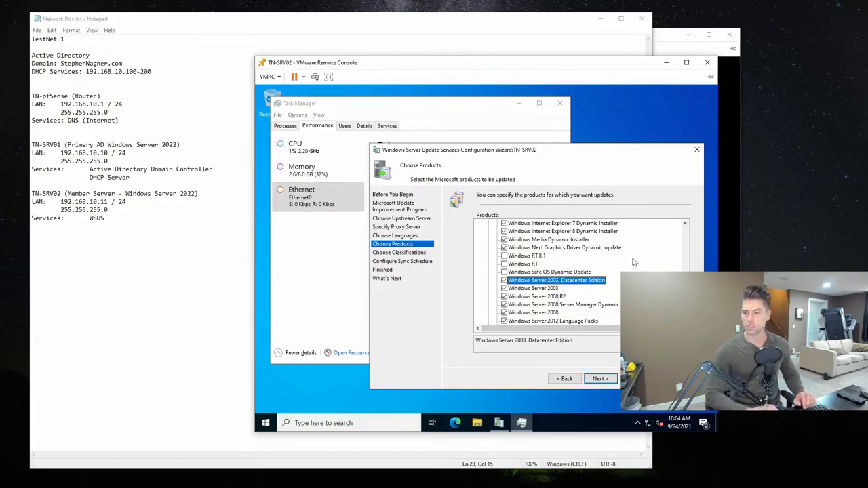
key("Down")
key("Down")
key("Down")
key("Down")
key("Down")
key("Down")
key("Down")
key("Down")
key("Down")
key("Down")
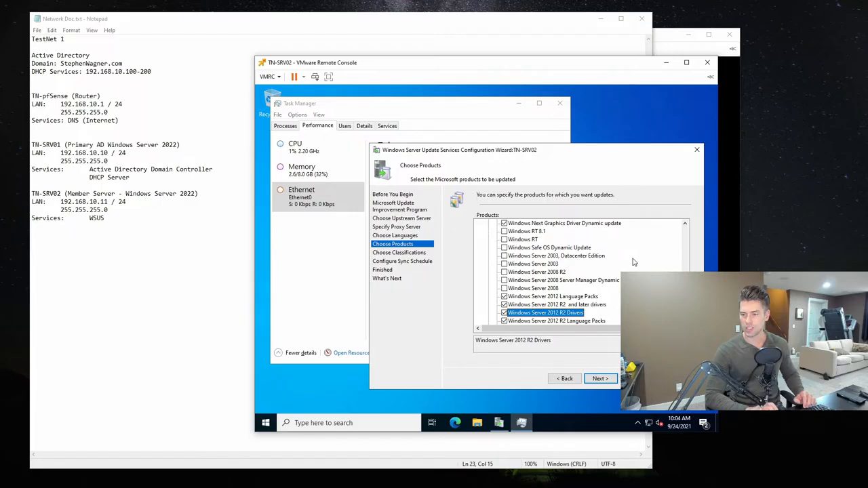
- Exclude Windows Server 2012 Language Packs and all Windows Server 2012 R2 entries, including its drivers and language packs
key("Down")
key("Up")
key("Up")
key("Up")
key("Up")
key("Up")
key("Up")
key("Down")
key("space")
key("Down")
key("space")
key("Down")
key("space")
- Check the newer Windows Server entries in the product list and exclude Windows Server 2012
key("Down")
key("space")
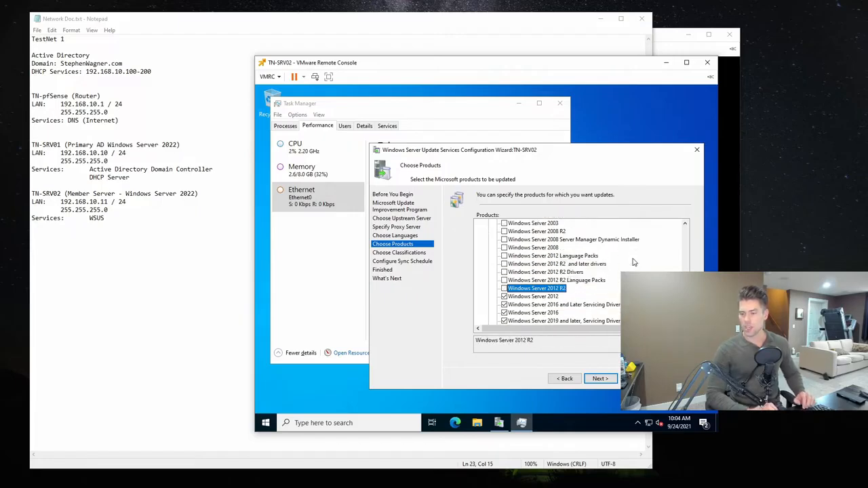
key("Down")
key("Down")
key("Down")
key("Down")
key("Down")
key("Down")
key("Down")
key("Up")
key("Up")
key("Up")
key("Up")
key("Up")
key("Up")
key("Up")
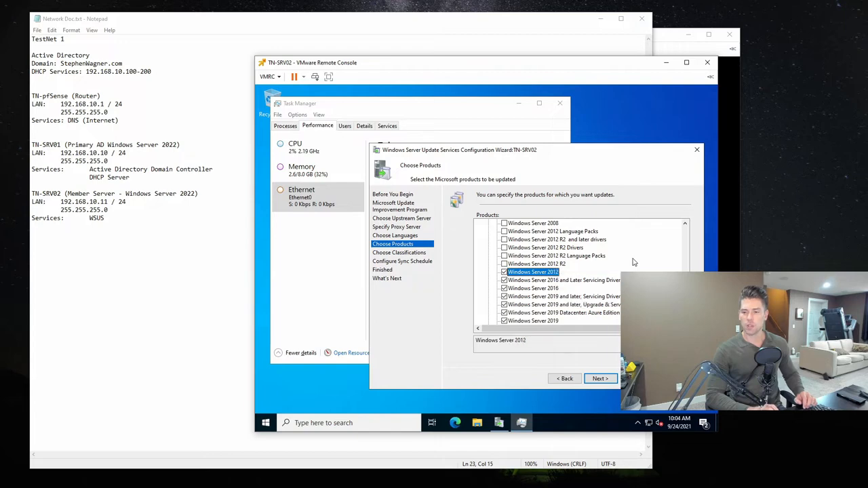
key("Down")
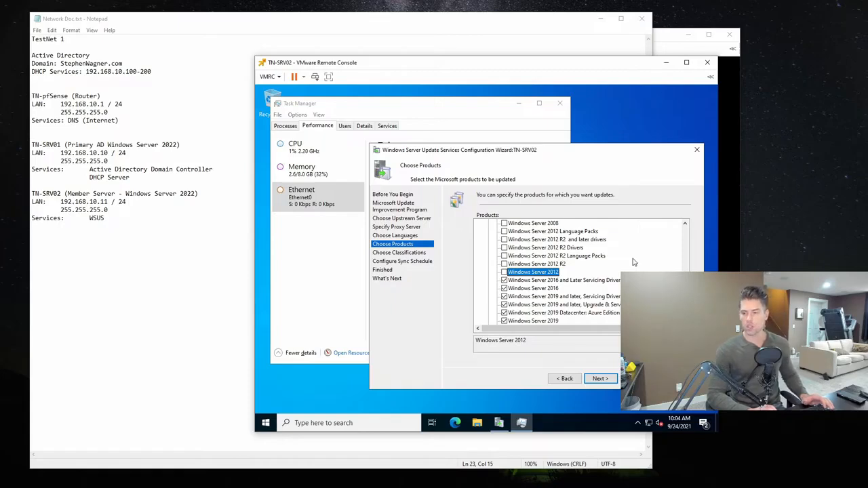
- Exclude Windows Vista, Windows Vista Dynamic Installer and Windows Vista Ultimate Language Packs, keeping the Windows Server 2016 and newer products selected
key("Down")
key("Down")
key("Down")
key("Down")
key("Down")
key("Down")
key("Down")
key("Down")
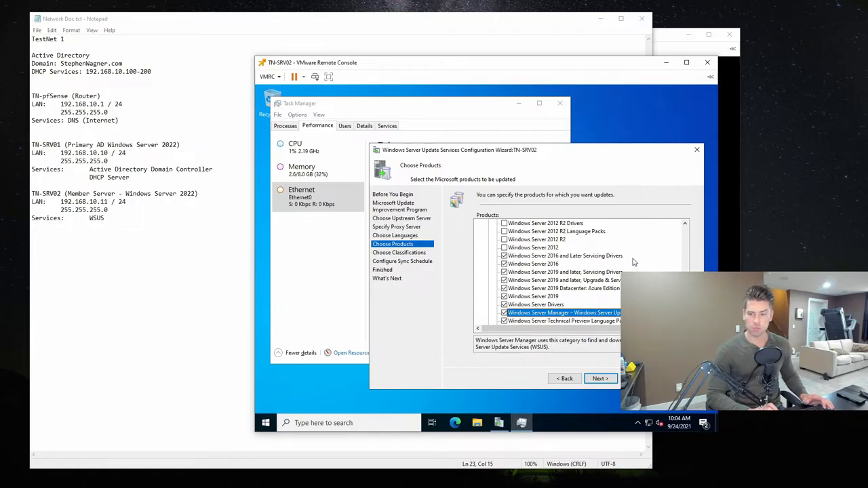
key("Down")
key("Down")
key("Down")
key("Down")
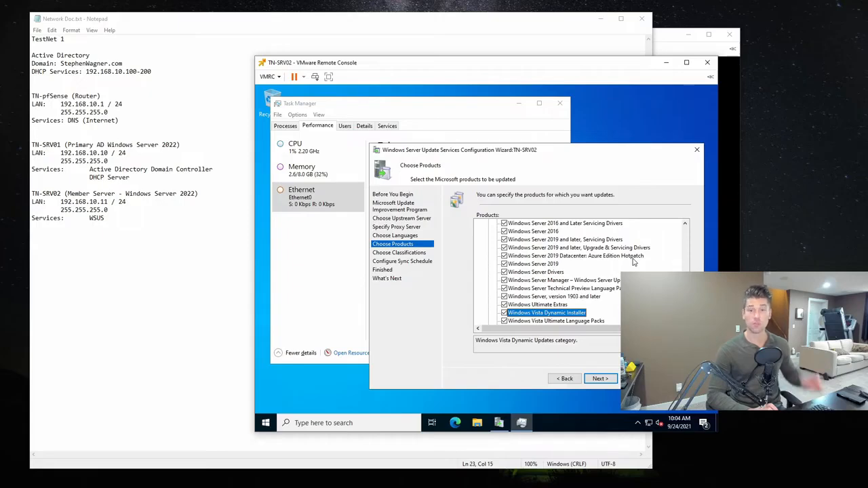
key("space")
scroll(633, 263, "down", 1)
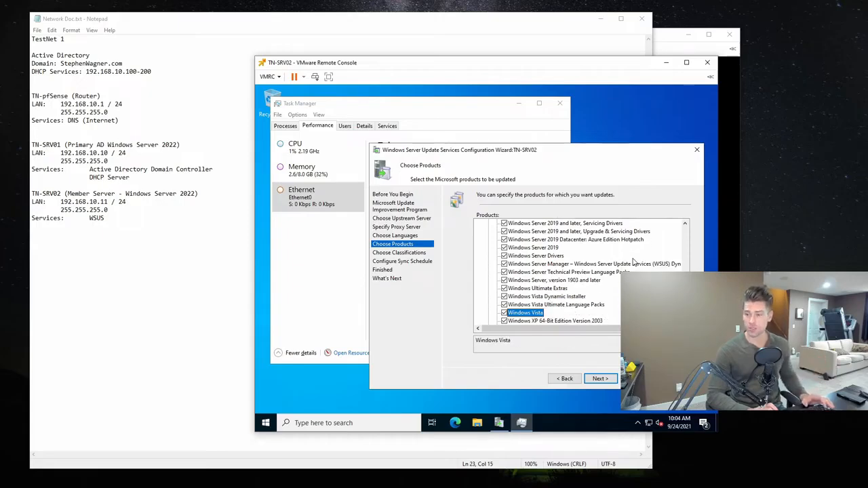
key("Down")
key("space")
- Exclude Windows XP 64-Bit Edition Version 2003, Windows XP Embedded, Windows XP x64 Edition and Windows XP
key("Down")
key("space")
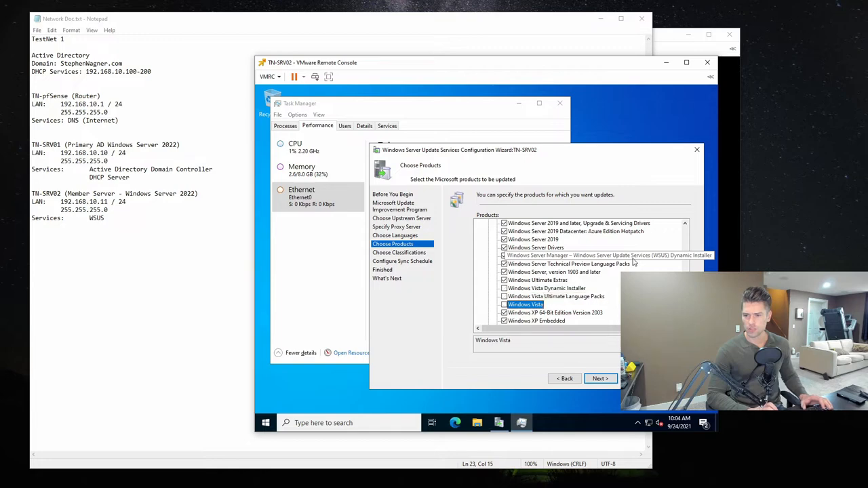
key("Down")
key("space")
key("Down")
key("space")
key("Down")
key("space")
key("Down")
key("space")
key("Down")
key("Down")
key("Up")
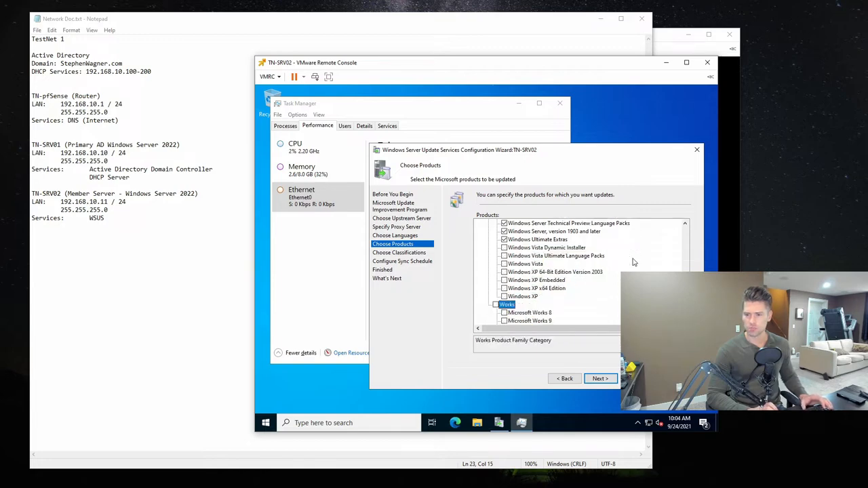
- Exclude the Windows Small Business Server, Windows Live and Windows Essential Business Server product families
scroll(633, 262, "up", 3)
scroll(633, 263, "up", 15)
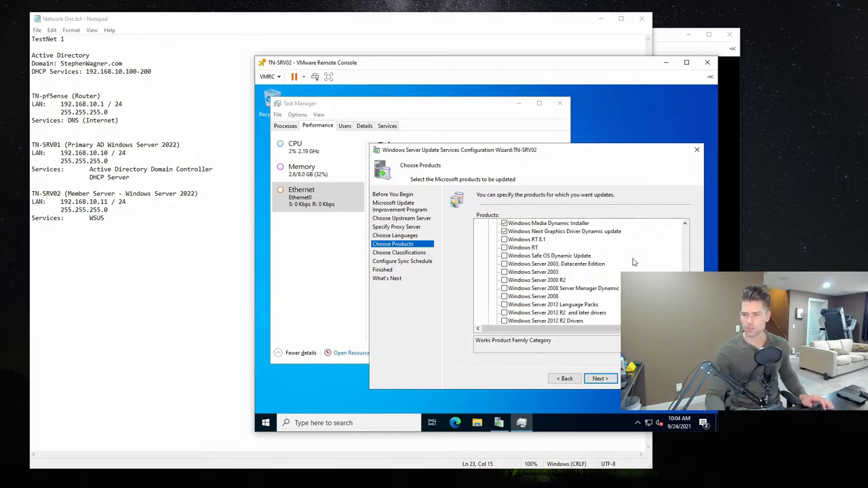
scroll(633, 263, "up", 3)
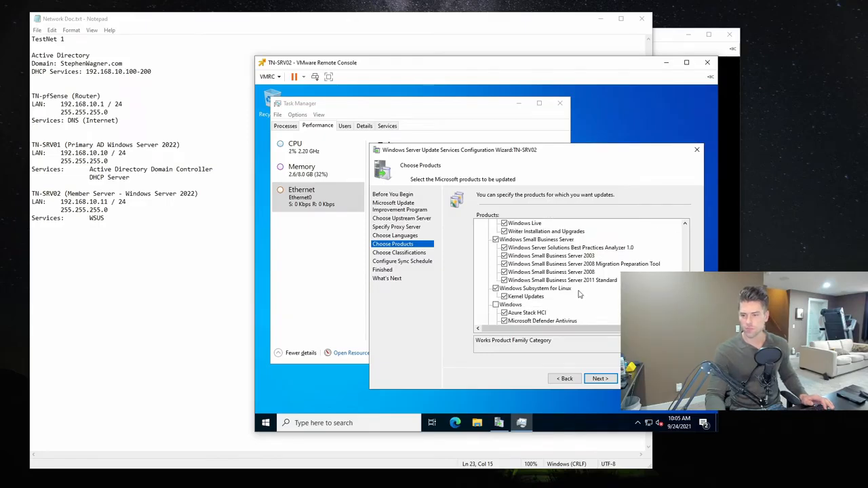
scroll(580, 295, "up", 1)
left_click(496, 264)
scroll(577, 268, "up", 2)
left_click(496, 256)
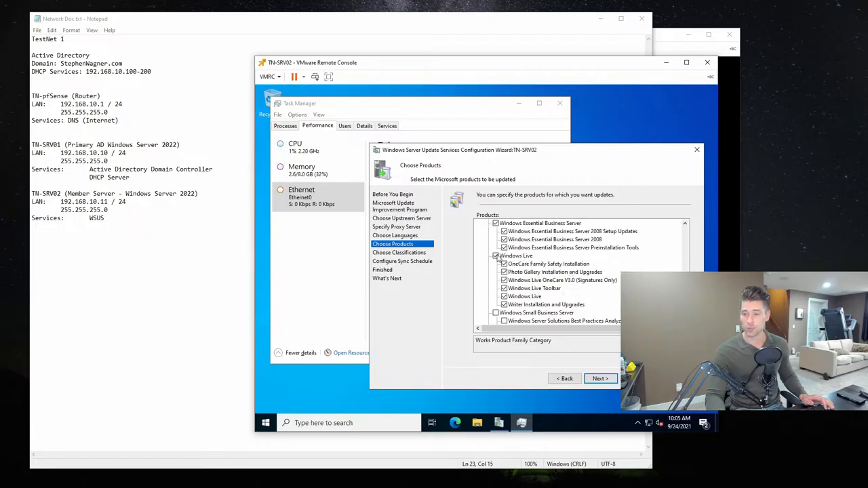
left_click(496, 223)
- Review the Windows Azure Pack, Windows Admin Center and Virtual Server families, and exclude the System Center and System Center Online families
scroll(515, 271, "up", 3)
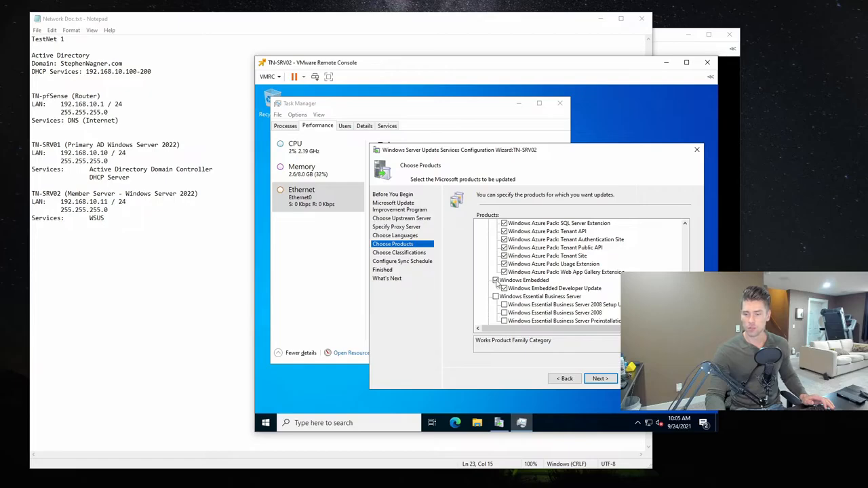
scroll(516, 289, "up", 2)
scroll(515, 289, "up", 3)
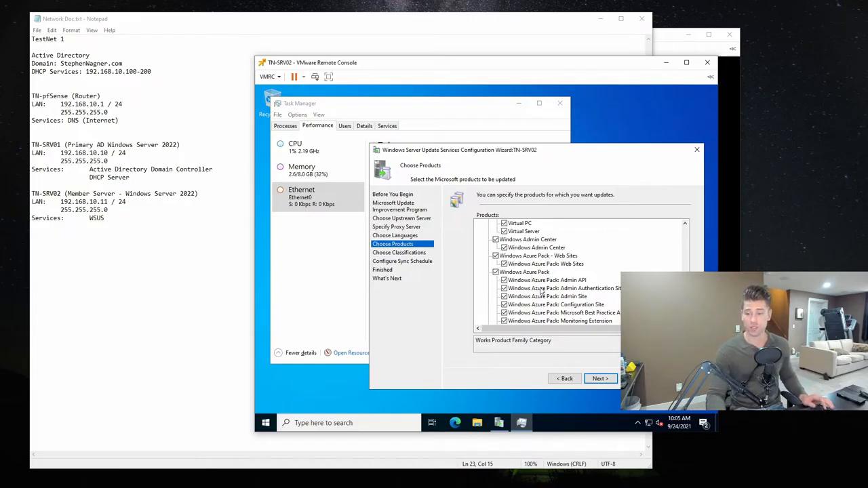
scroll(543, 292, "up", 1)
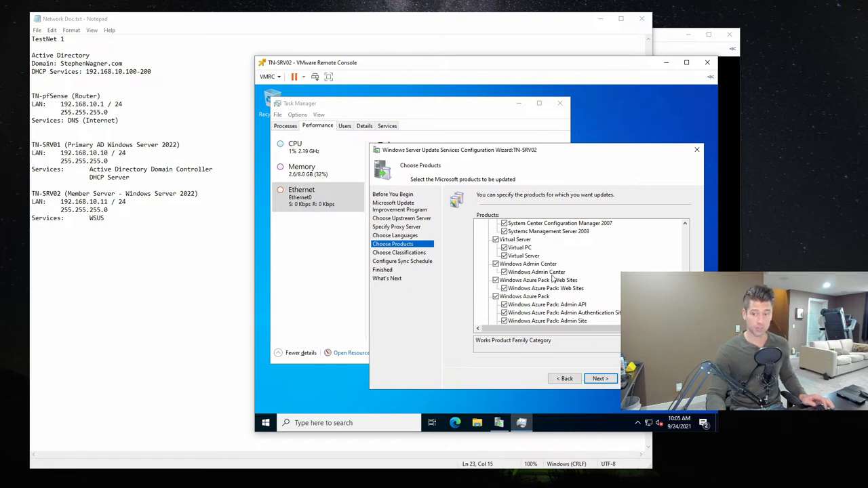
scroll(533, 277, "up", 1)
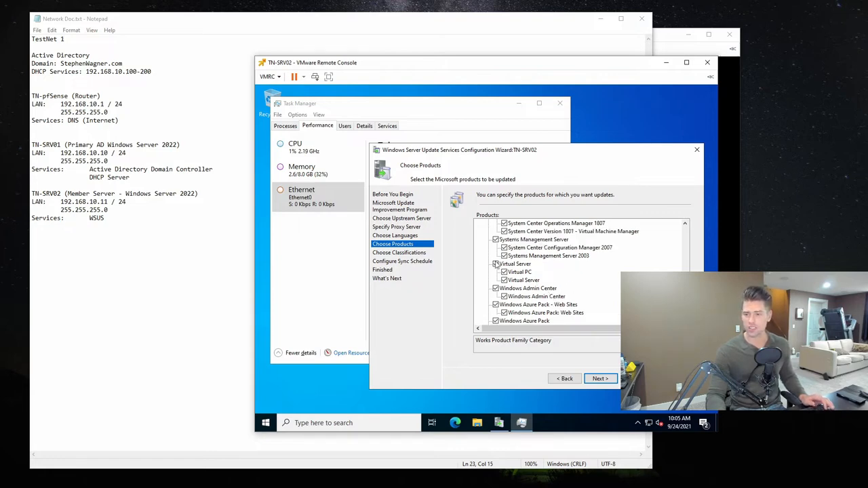
scroll(498, 245, "up", 4)
scroll(499, 272, "up", 4)
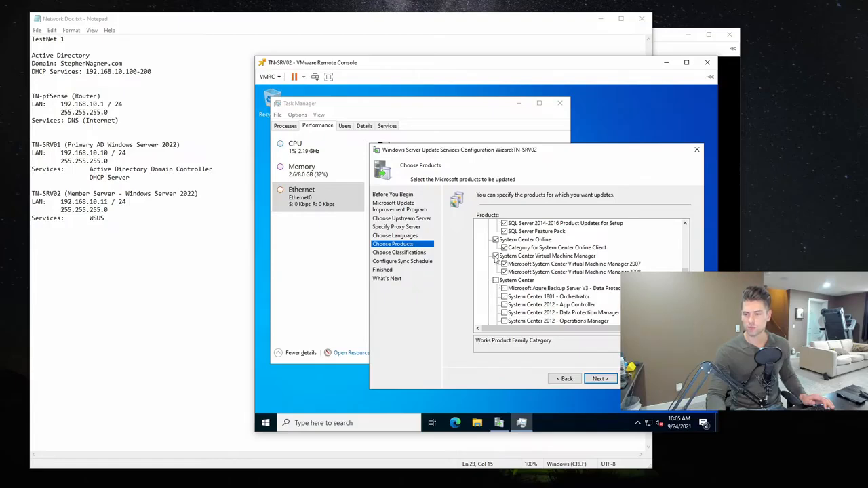
left_click(499, 239)
- Review the SQL Server and Skype for Business products in the list
scroll(591, 272, "up", 3)
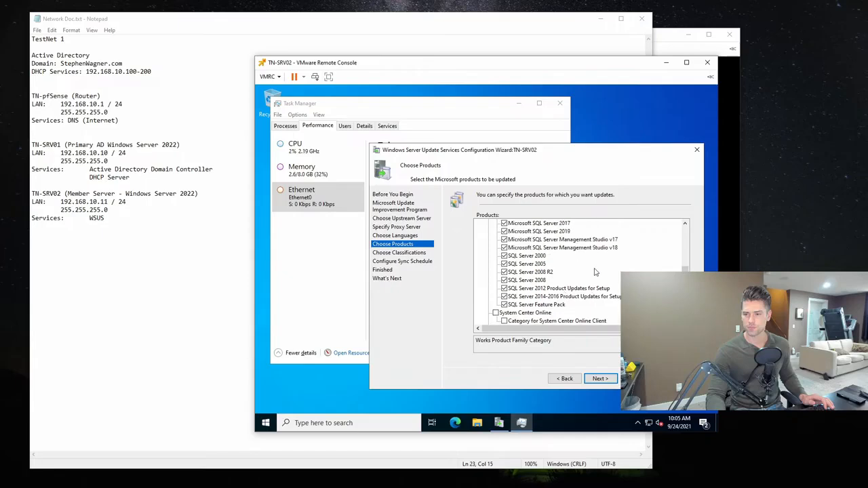
left_click(504, 256)
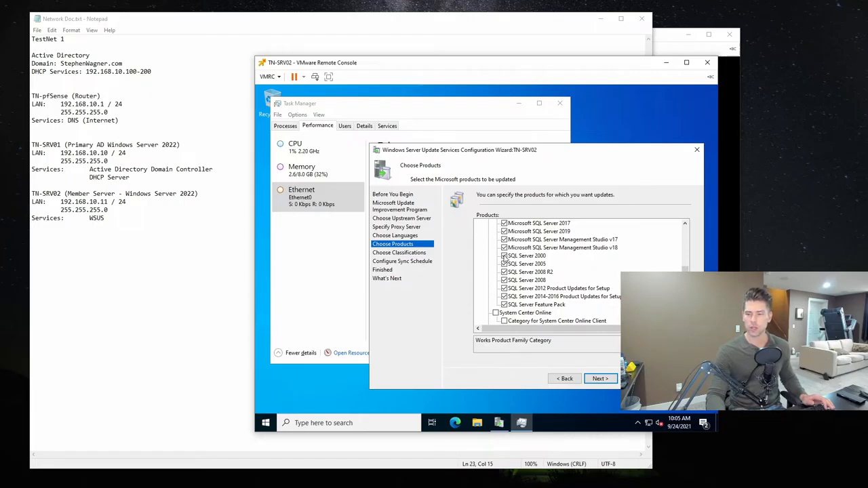
scroll(558, 290, "up", 1)
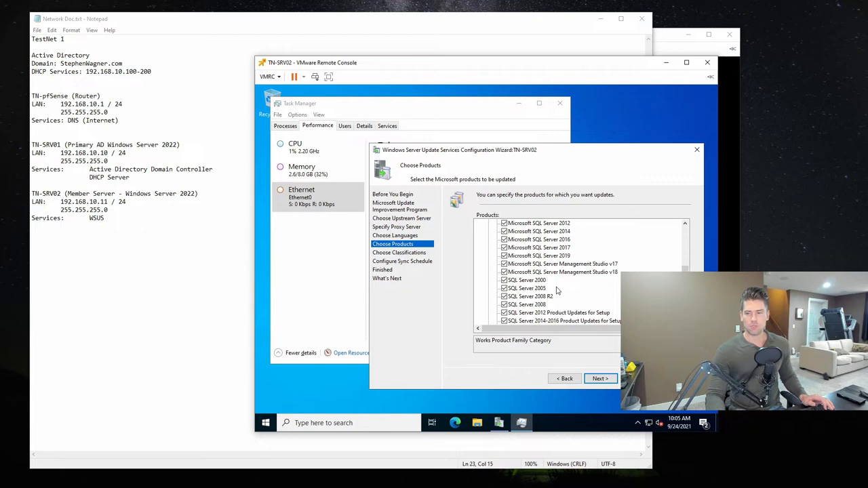
scroll(558, 291, "up", 1)
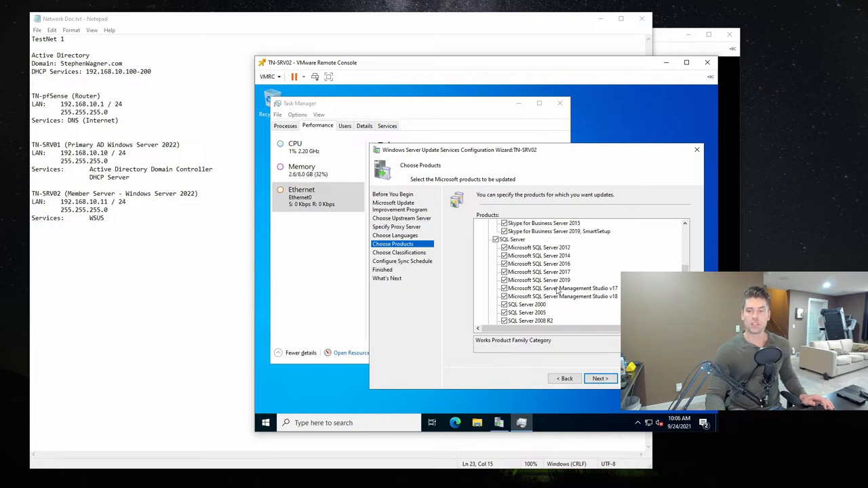
scroll(566, 283, "up", 1)
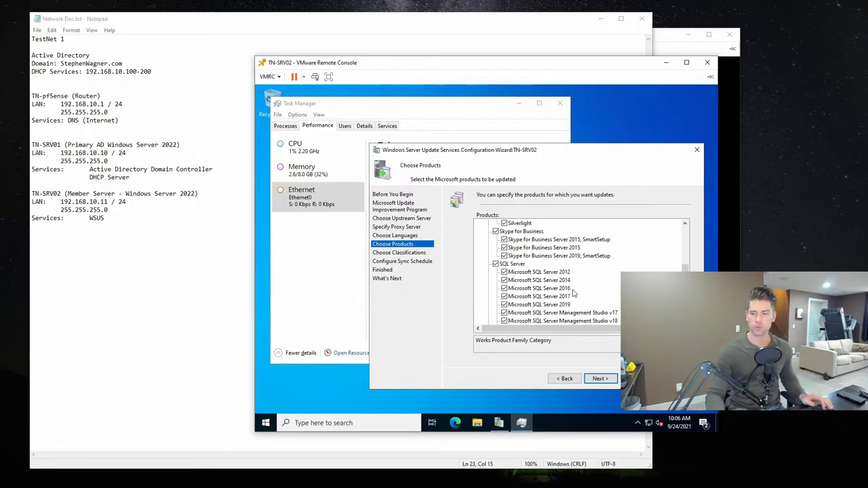
- Exclude the Skype for Business family, along with Office 2002/XP, Office 2003, Office 2007, Office 2010 and Office 2013
scroll(569, 282, "up", 1)
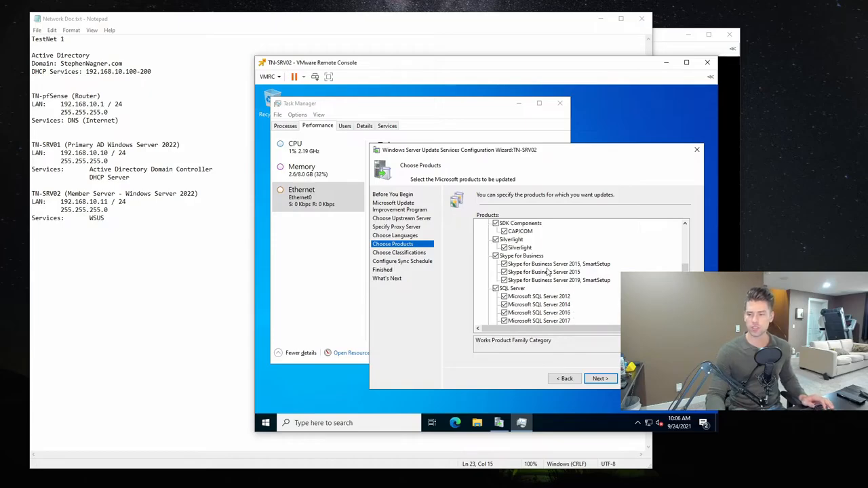
left_click(496, 256)
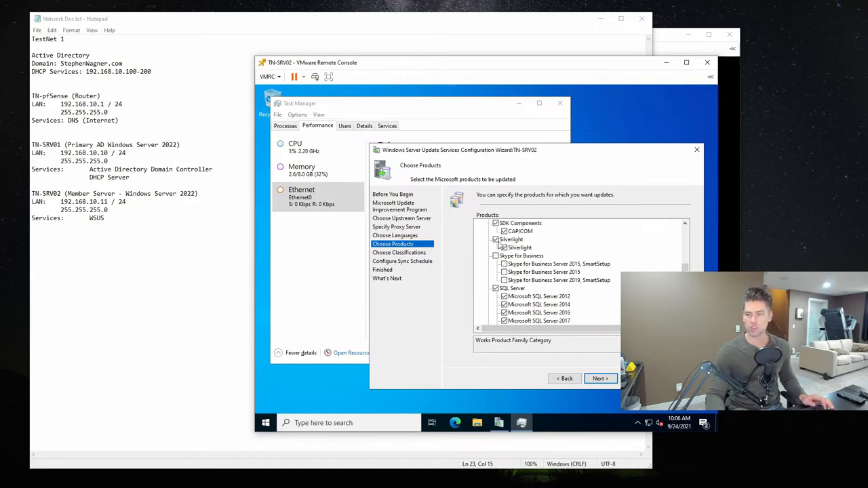
scroll(500, 244, "up", 2)
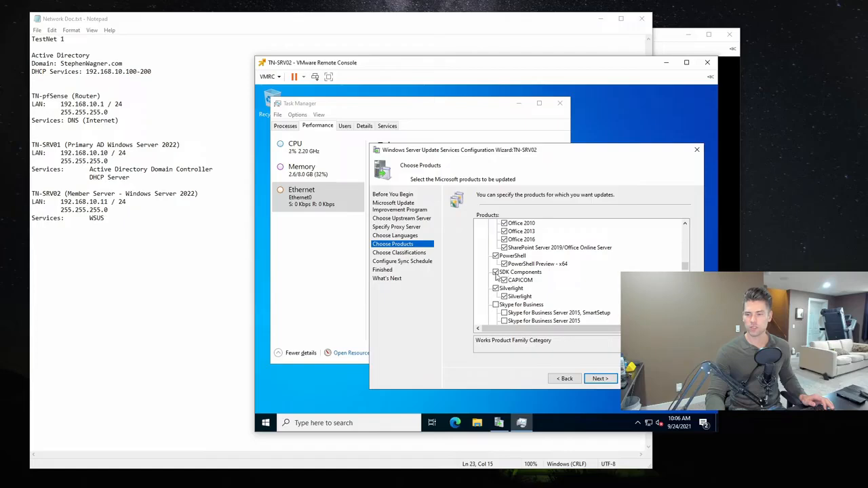
scroll(536, 277, "up", 1)
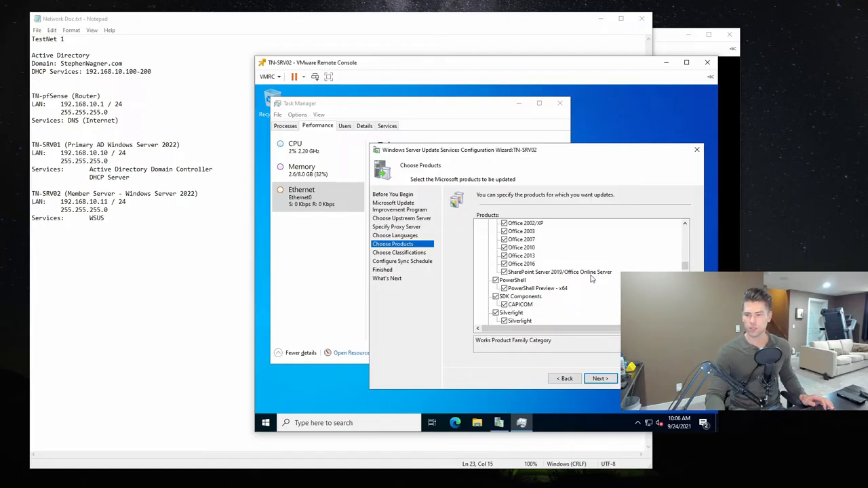
scroll(591, 278, "up", 3)
scroll(592, 278, "down", 1)
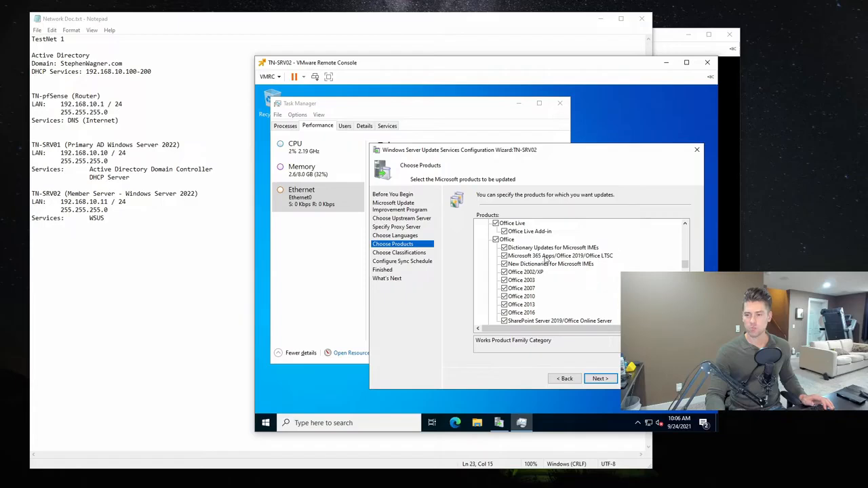
left_click(504, 273)
left_click(504, 280)
left_click(504, 288)
left_click(504, 297)
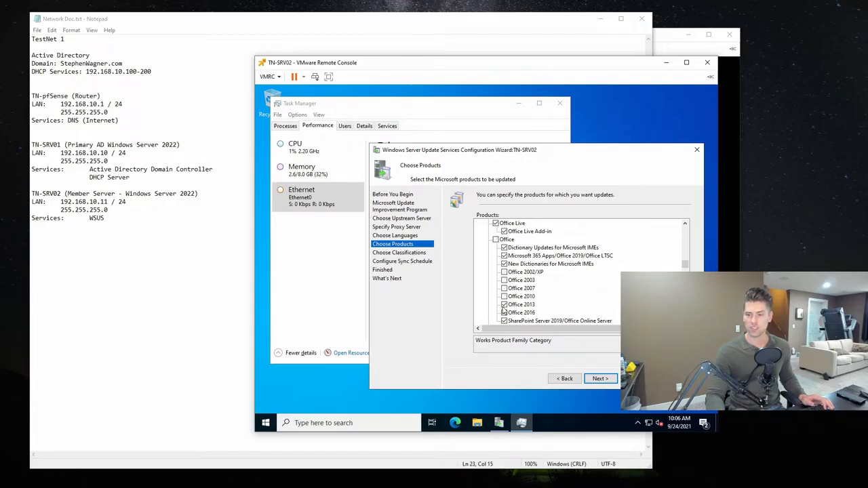
left_click(504, 305)
- Exclude the Network Monitor, Office Communications Server And Office Communicator, Microsoft System Center Data Protection Manager and Microsoft StreamInsight families
scroll(520, 307, "down", 1)
scroll(620, 283, "up", 3)
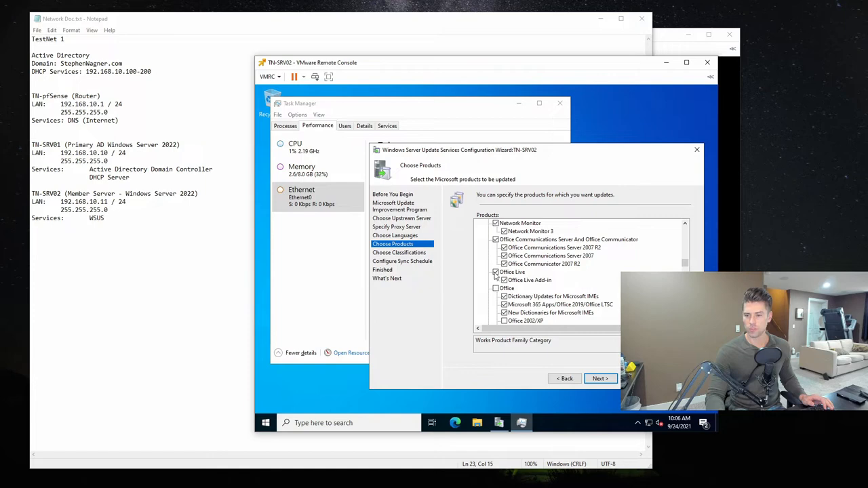
scroll(502, 276, "up", 1)
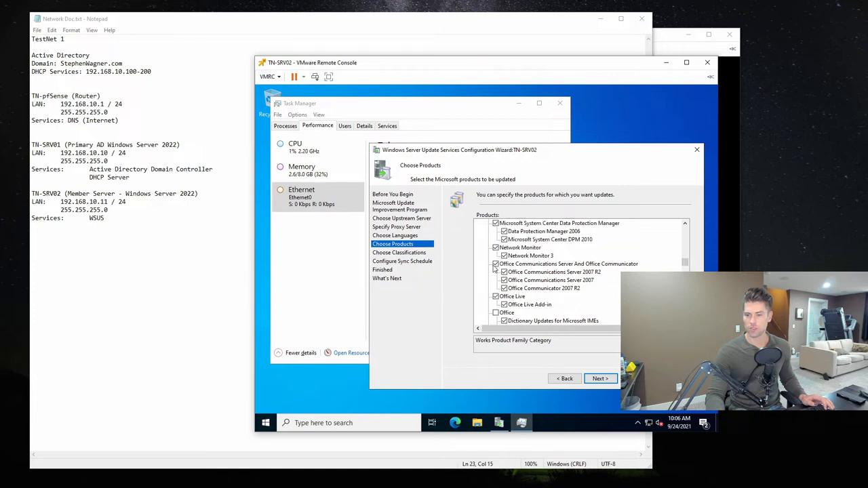
left_click(496, 248)
scroll(498, 249, "up", 1)
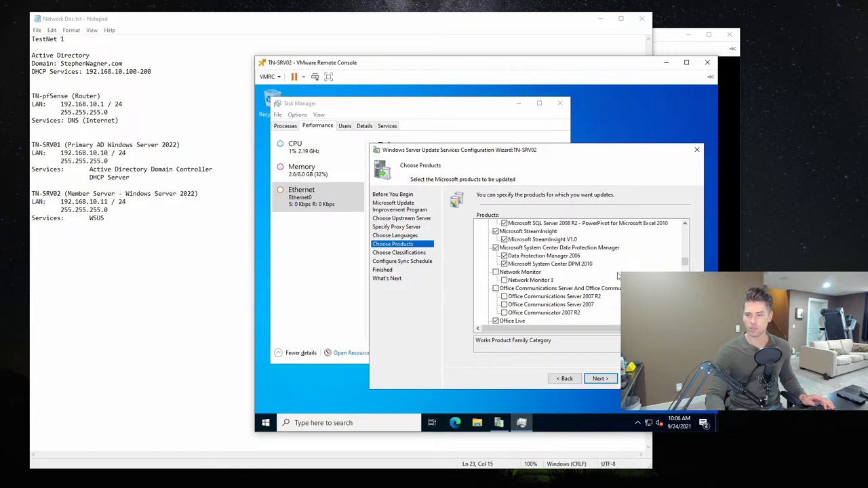
left_click(496, 247)
left_click(496, 231)
- Exclude the Microsoft Research AutoCollage, Microsoft Lync Server and Microsoft Lync, and Microsoft HealthVault families
scroll(576, 272, "up", 2)
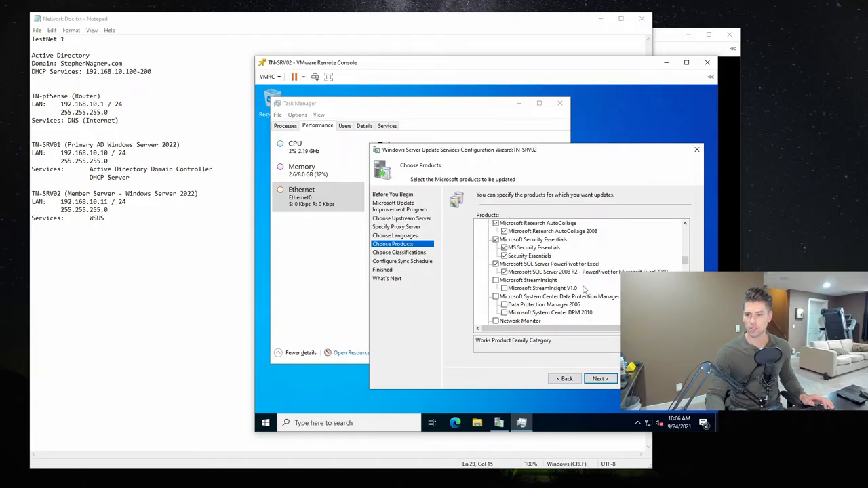
scroll(588, 285, "up", 1)
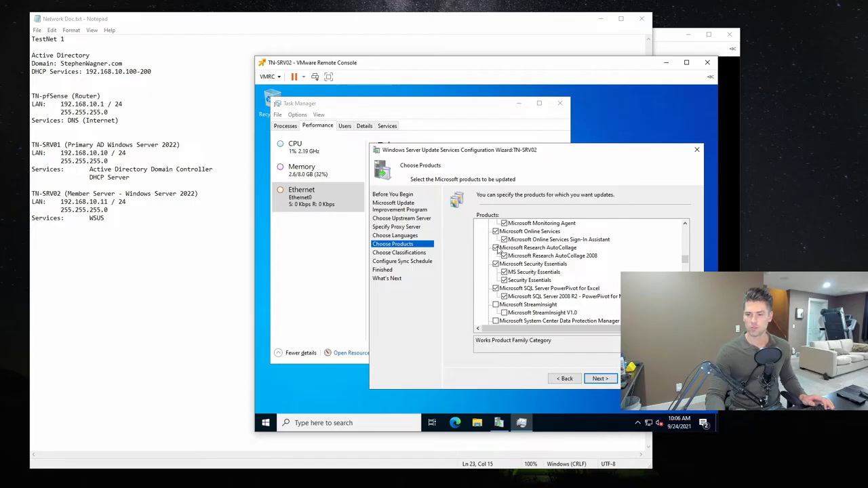
left_click(496, 248)
scroll(570, 276, "up", 3)
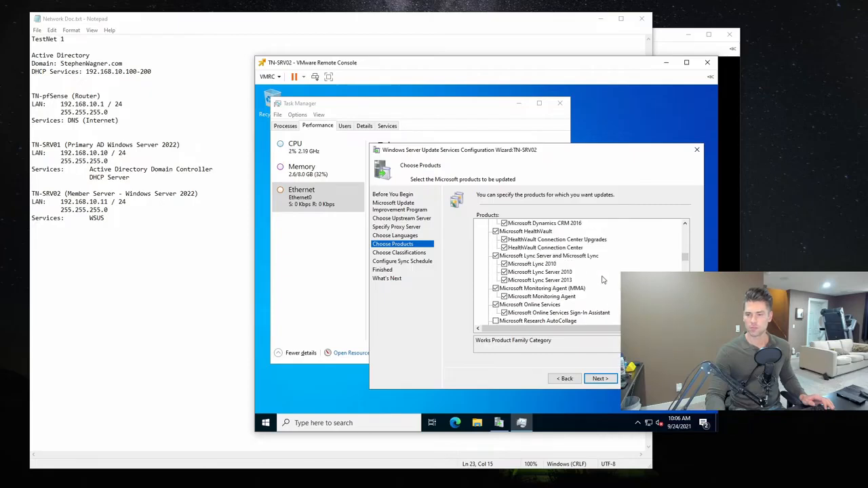
left_click(496, 256)
left_click(496, 232)
- Exclude the Microsoft Dynamics CRM and Internet Security and Acceleration Server product families
scroll(496, 234, "up", 1)
scroll(601, 263, "up", 2)
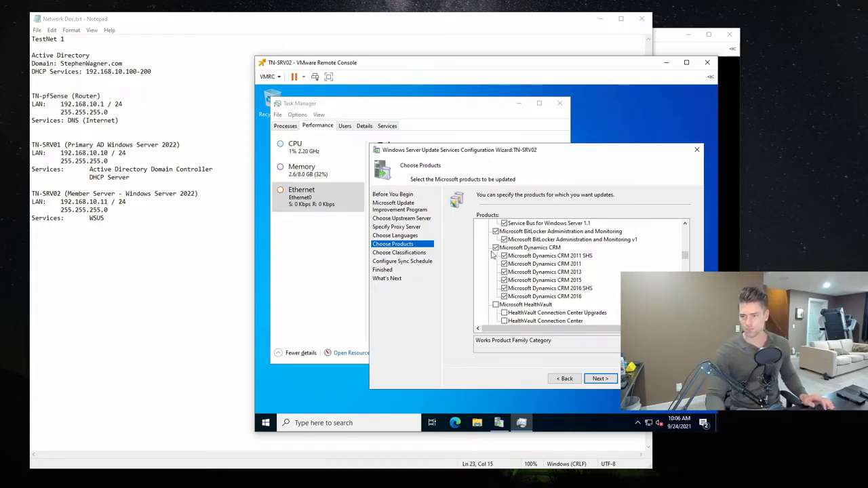
scroll(498, 251, "up", 1)
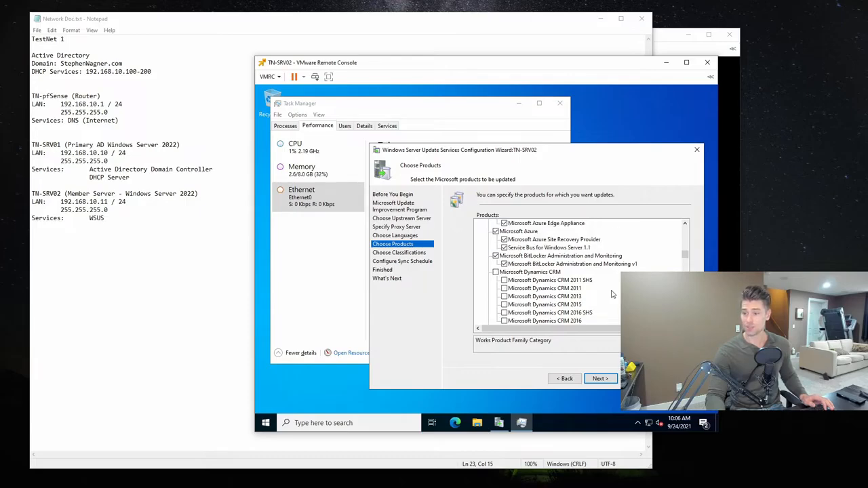
scroll(554, 244, "up", 2)
scroll(622, 258, "up", 1)
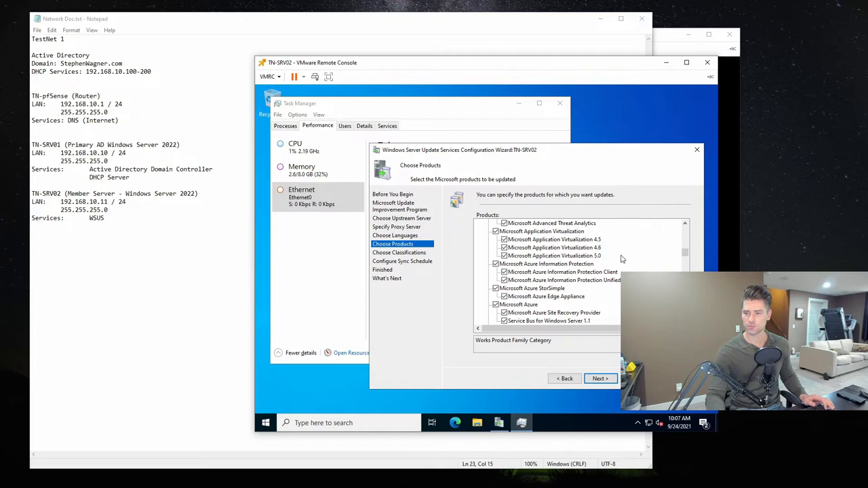
scroll(621, 259, "up", 1)
scroll(621, 258, "up", 2)
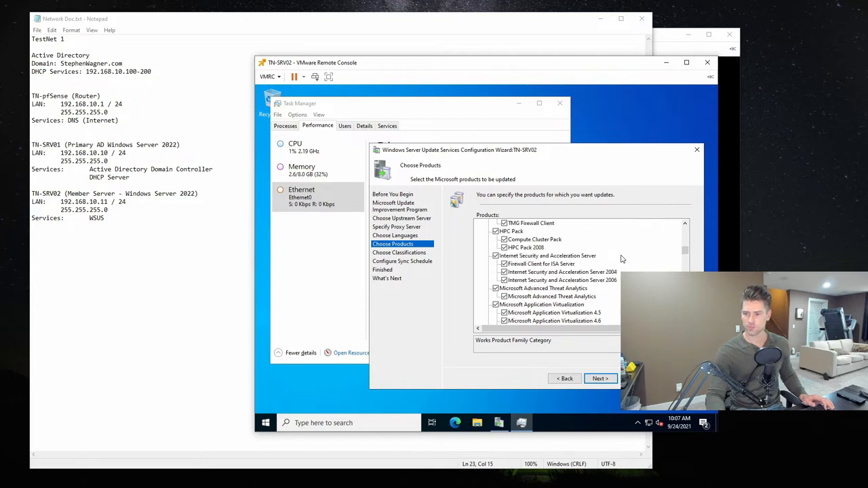
left_click(496, 258)
- Exclude the Expression family and Exchange 2000 Server, Exchange Server 2003, 2007 and Above Anti-spam, 2007, 2010 and 2013
scroll(601, 248, "up", 1)
scroll(505, 268, "up", 5)
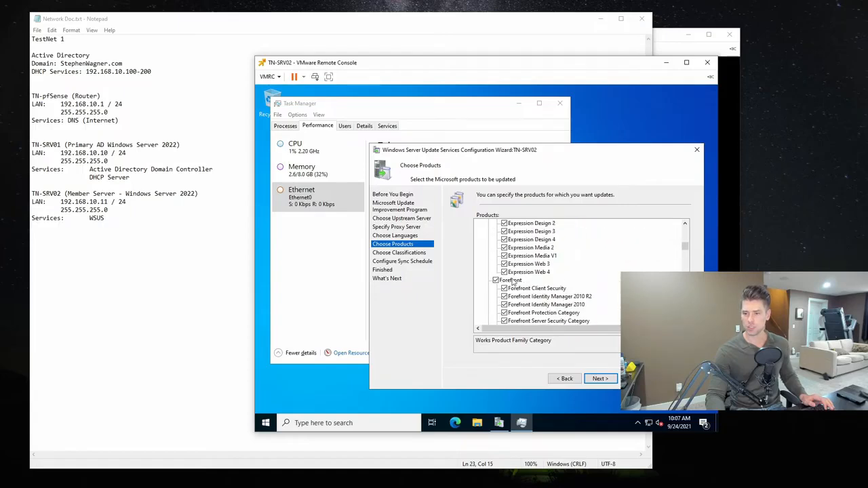
scroll(496, 285, "up", 4)
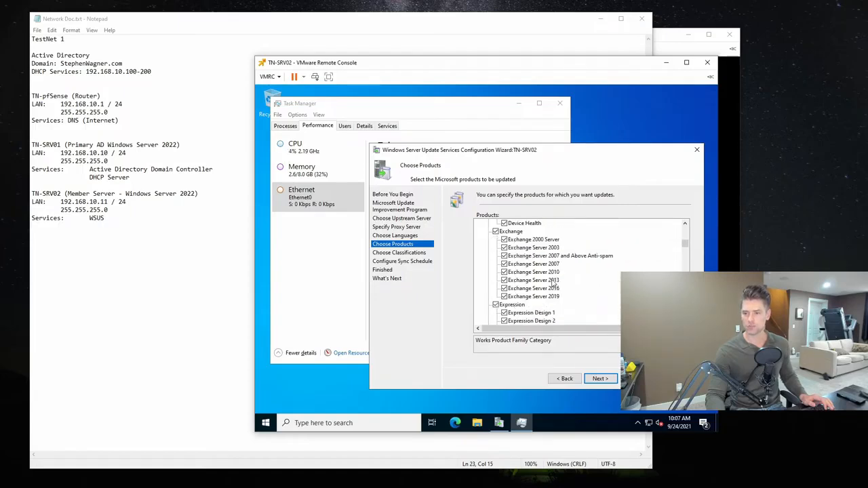
left_click(496, 305)
left_click(504, 240)
left_click(504, 249)
left_click(504, 257)
left_click(504, 265)
left_click(504, 273)
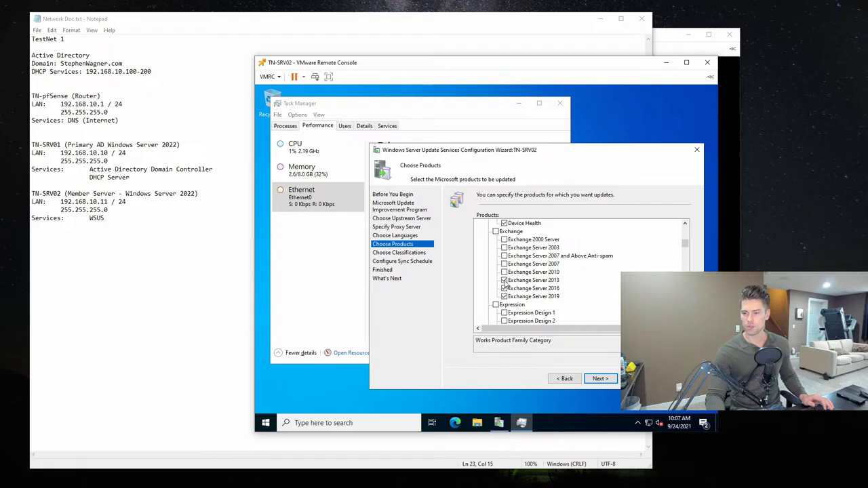
left_click(504, 281)
- Exclude the BizTalk Server and Azure IoT Edge for Linux on Windows product families
scroll(582, 321, "up", 1)
scroll(530, 258, "up", 1)
scroll(530, 259, "up", 1)
scroll(639, 262, "up", 1)
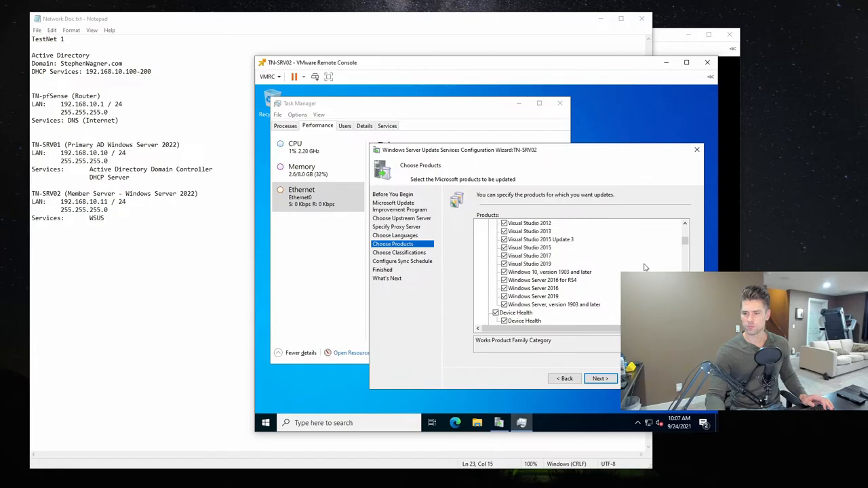
scroll(543, 271, "up", 5)
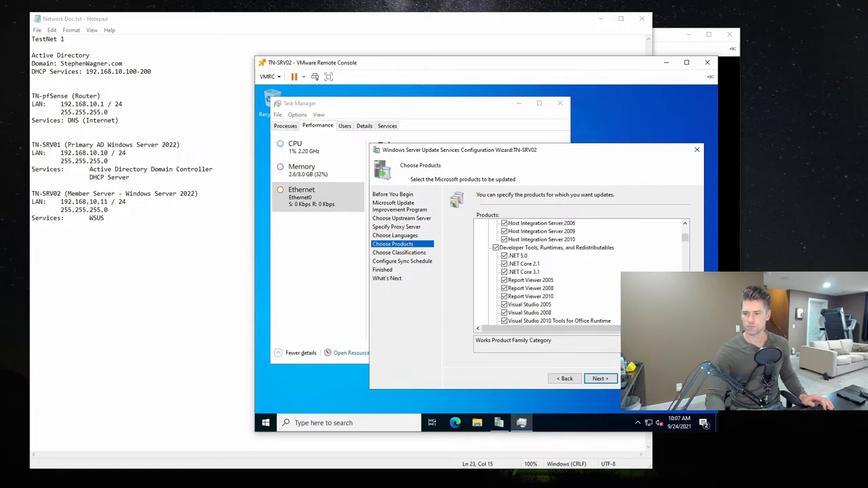
scroll(543, 272, "up", 3)
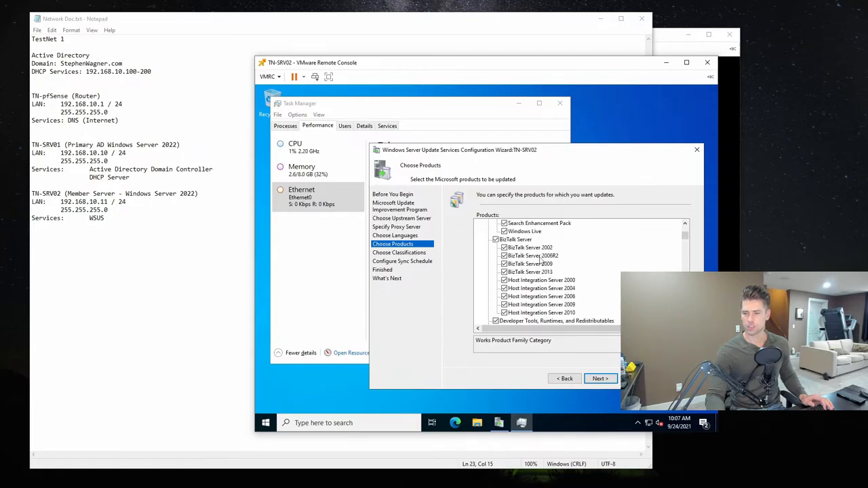
left_click(495, 240)
scroll(497, 243, "up", 2)
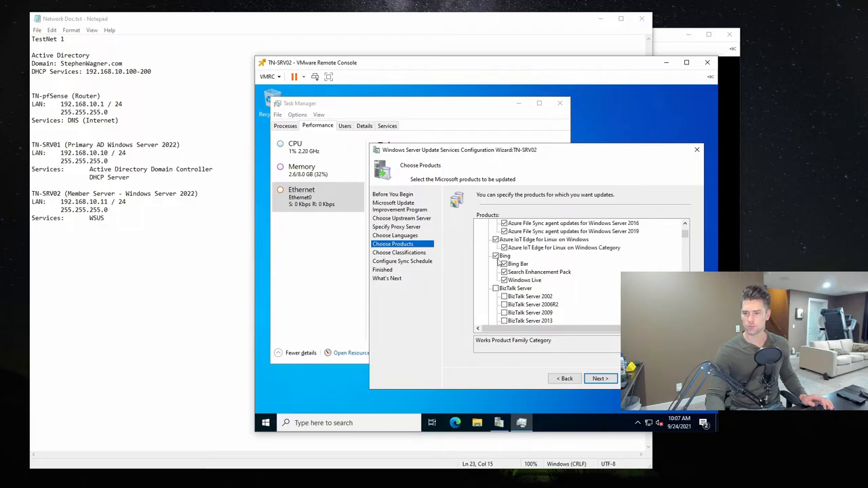
scroll(552, 266, "up", 1)
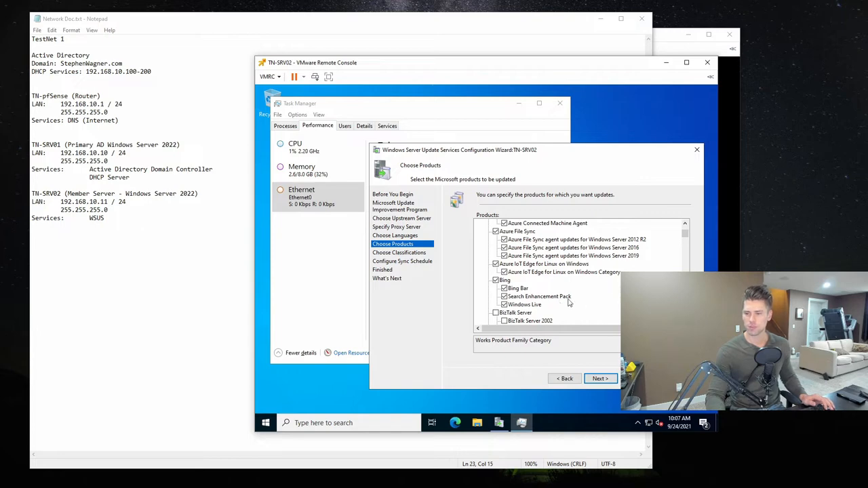
scroll(569, 304, "up", 1)
left_click(496, 288)
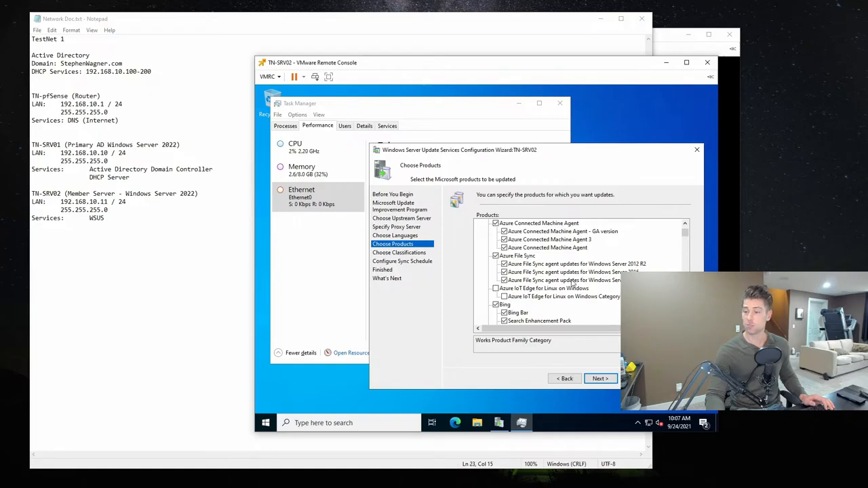
- Review the first product families in the list, then accept the product selection and continue to the update classifications
scroll(573, 283, "up", 1)
scroll(573, 284, "up", 1)
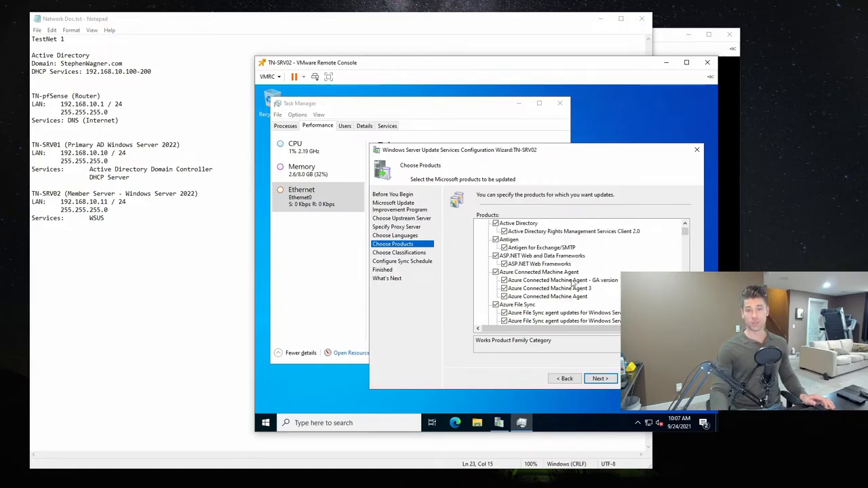
scroll(574, 284, "up", 1)
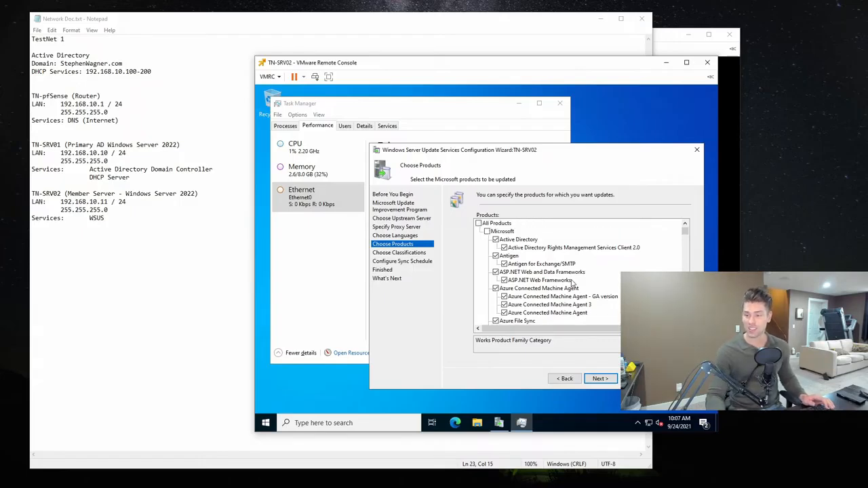
left_click(612, 383)
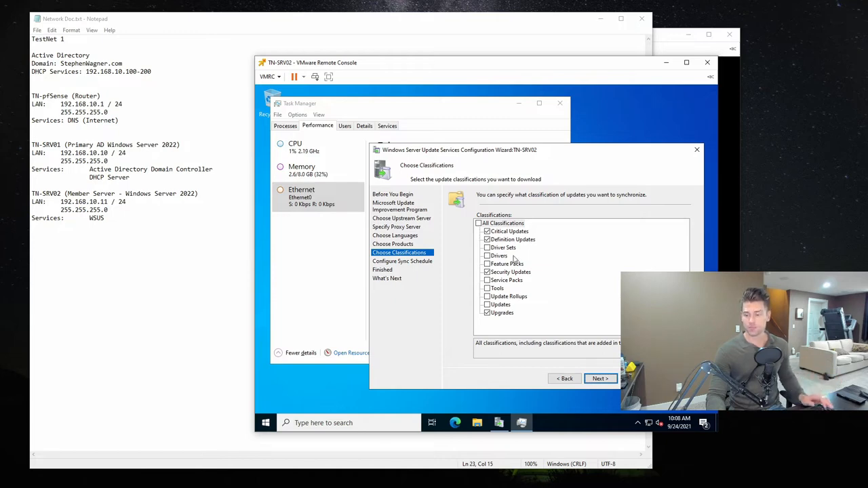
- Add the Feature Packs, Service Packs, Tools and Updates classifications, and continue to the sync schedule
left_click(510, 248)
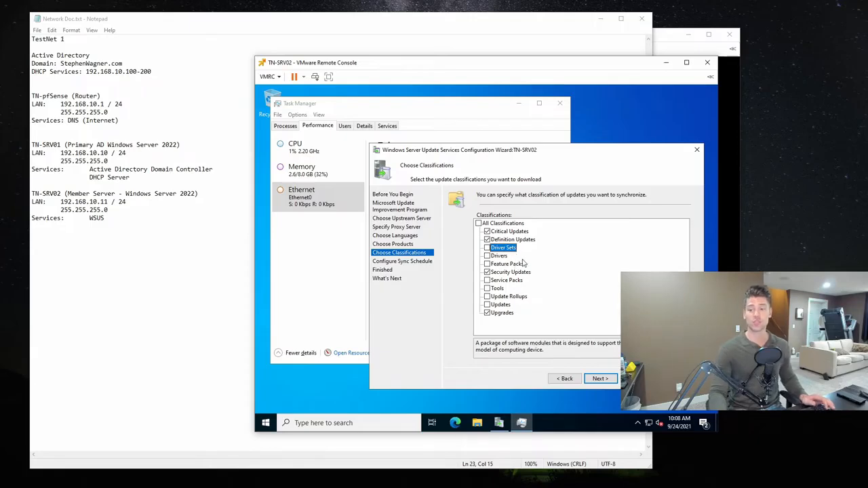
left_click(488, 263)
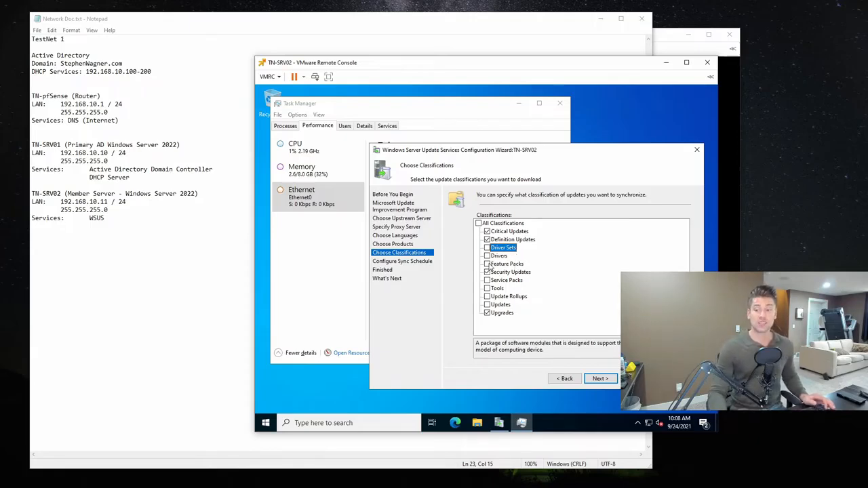
left_click(487, 281)
left_click(494, 289)
left_click(488, 289)
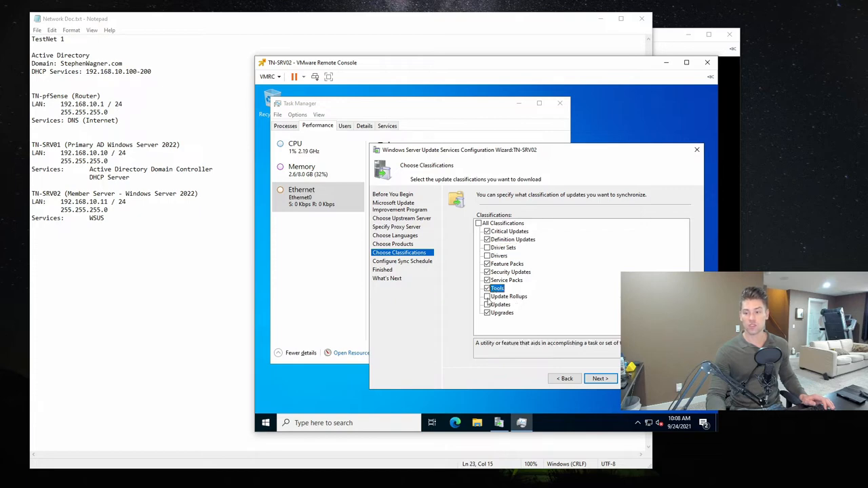
left_click(488, 304)
left_click(600, 379)
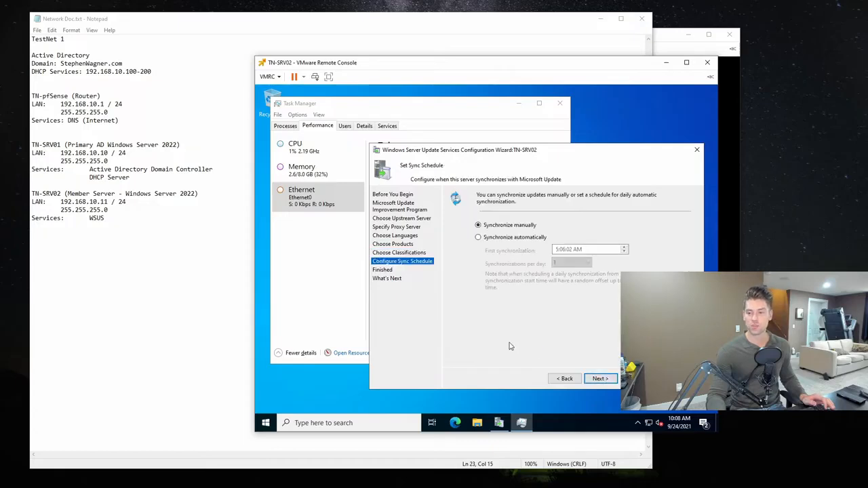
- Set WSUS to synchronize automatically, with the first synchronization at 3:00:00 AM and 2 synchronizations per day
left_click(526, 239)
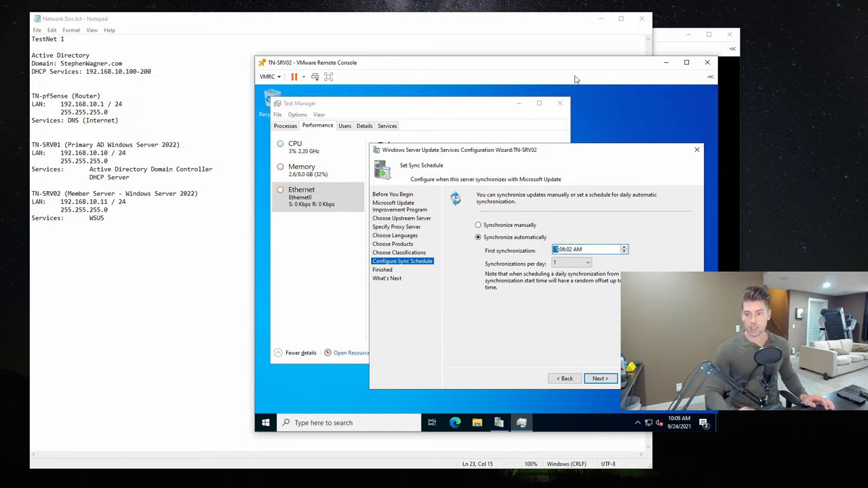
type("3:0")
left_click(568, 250)
type("0")
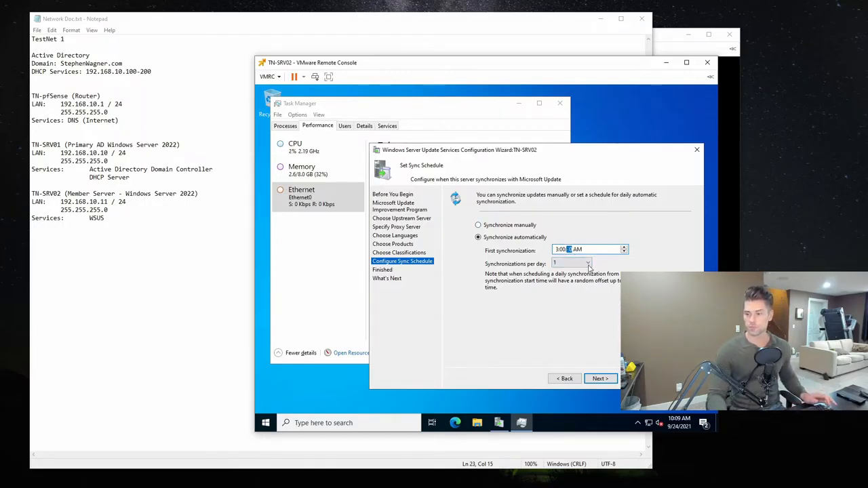
left_click(575, 264)
left_click(570, 278)
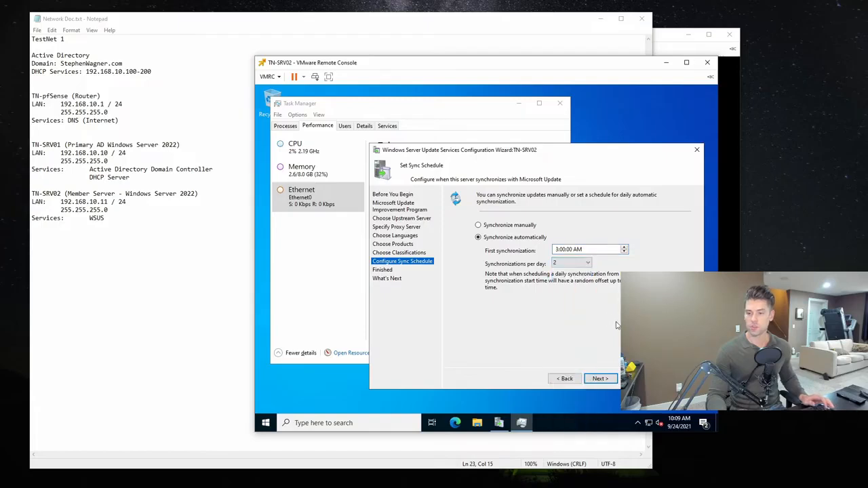
- Accept the sync schedule, enable Begin initial synchronization, and finish the WSUS configuration wizard
left_click(601, 380)
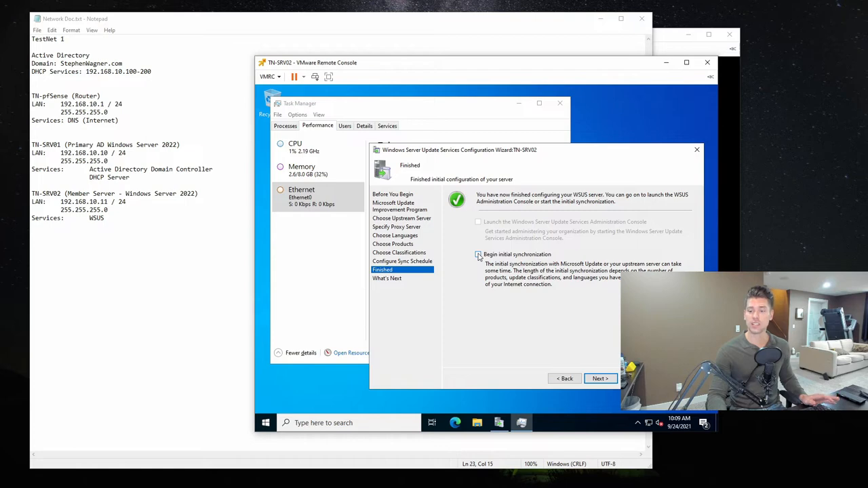
left_click(601, 377)
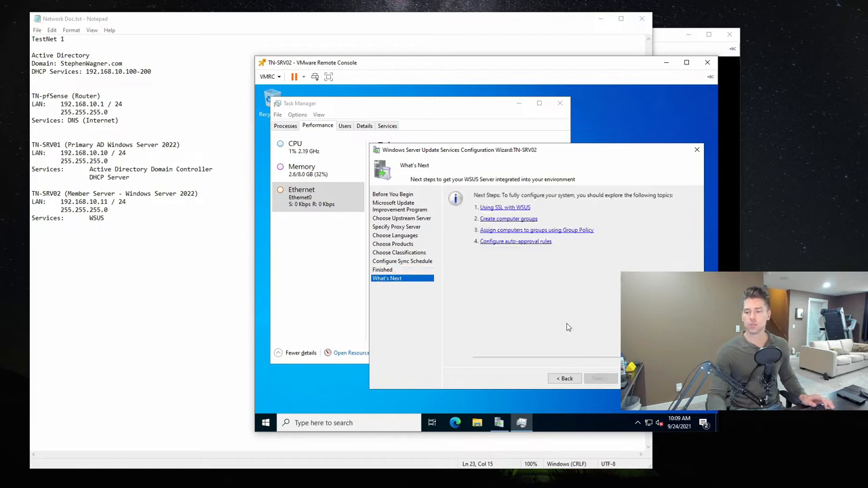
left_click(563, 378)
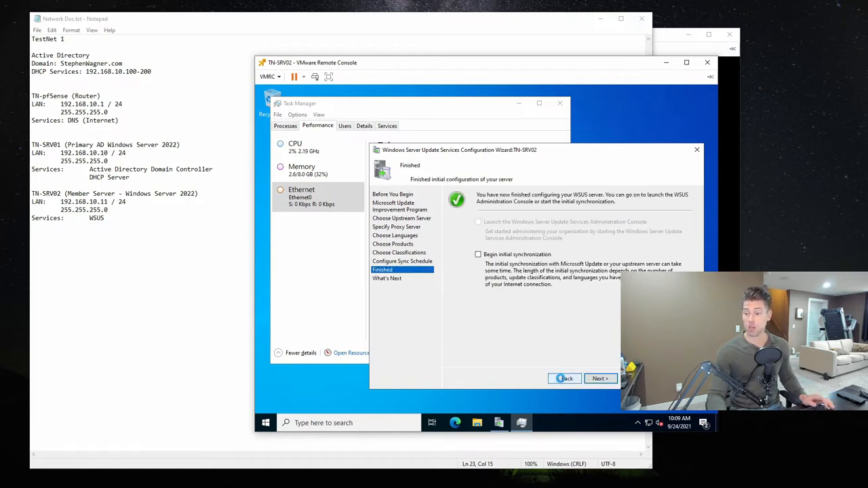
left_click(477, 254)
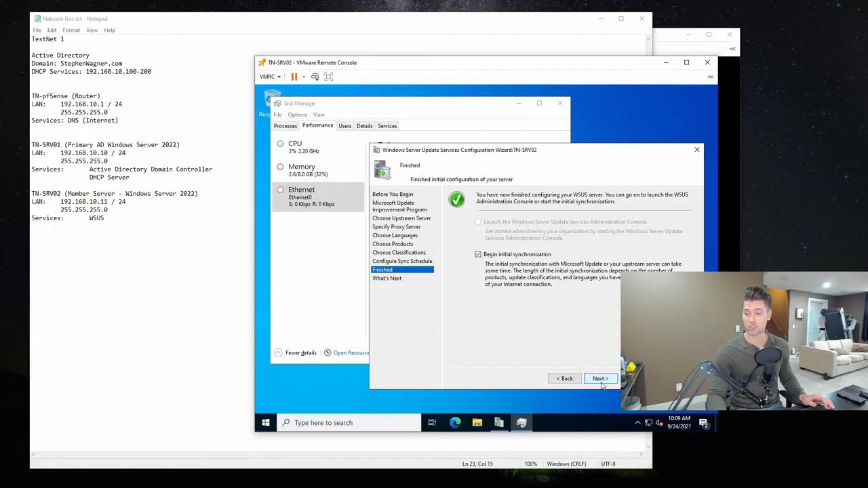
left_click(601, 380)
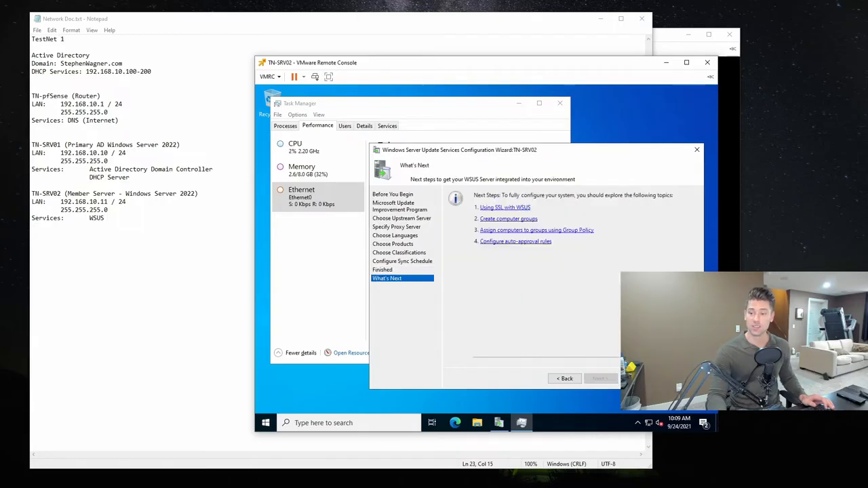
left_click(639, 379)
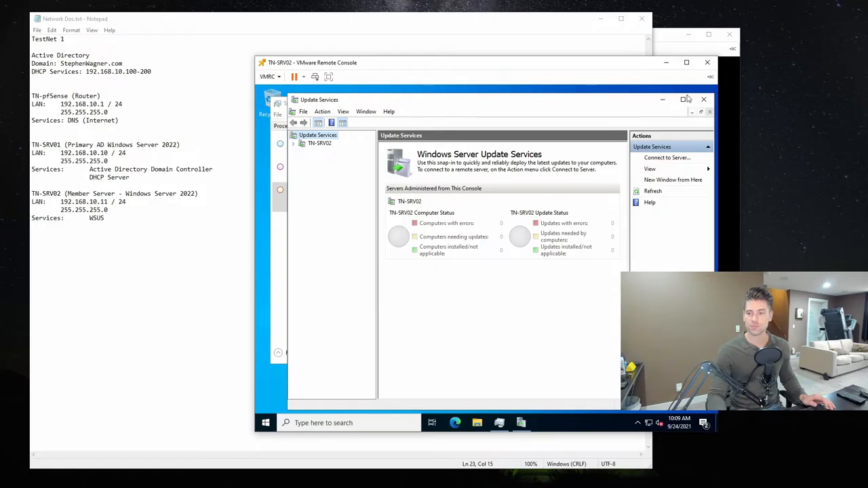
- Maximize the Update Services console, expand TN-SRV02, and filter All Computers by status Any
double_click(647, 102)
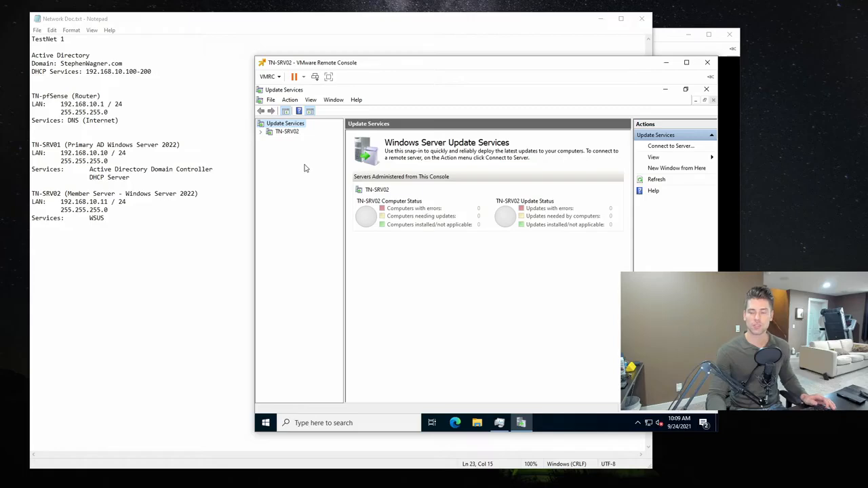
left_click(261, 132)
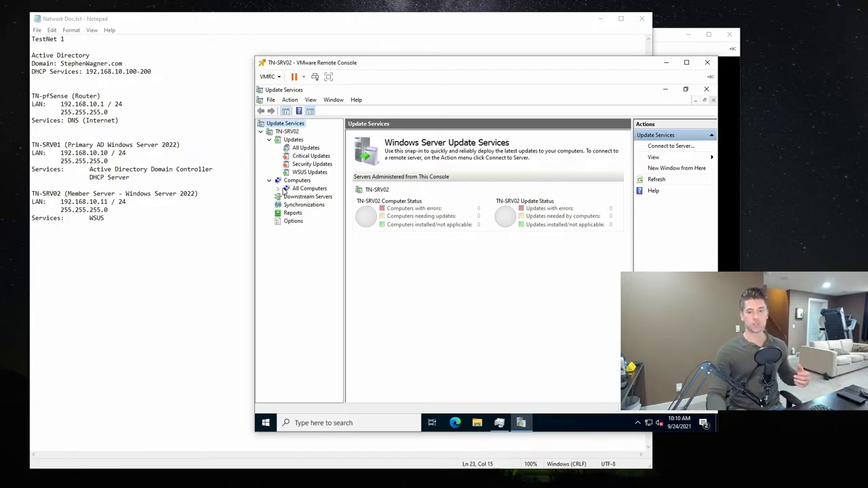
left_click(299, 188)
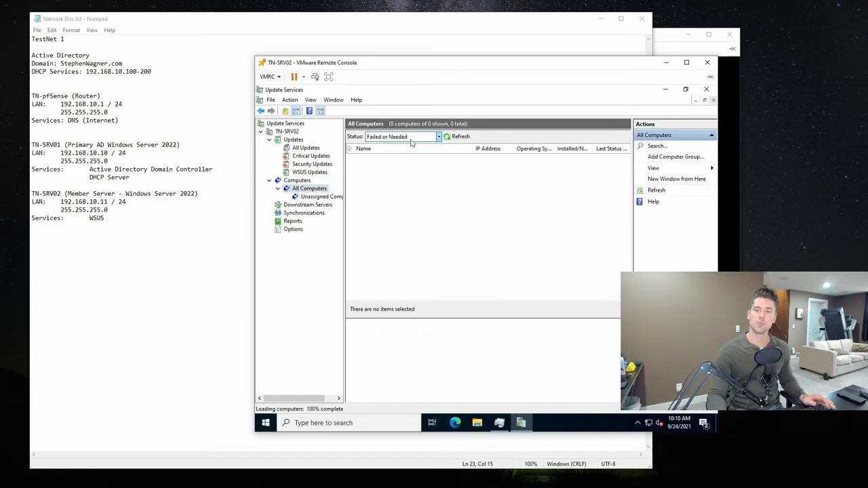
left_click(390, 137)
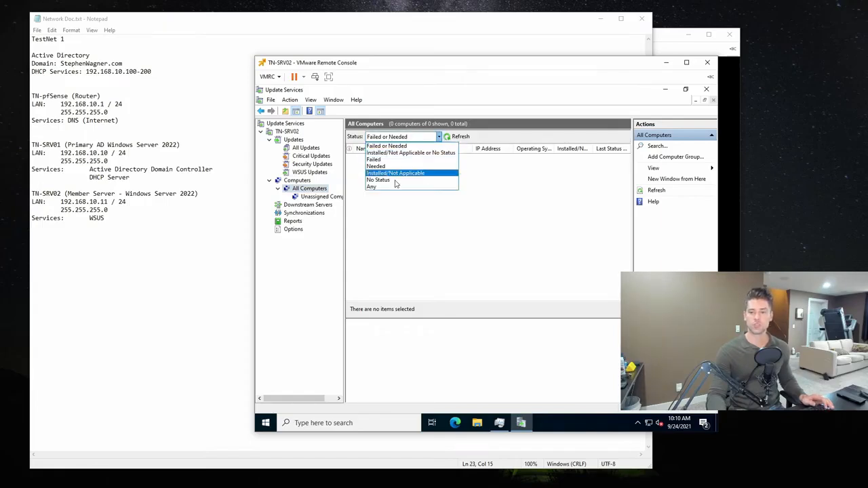
left_click(398, 192)
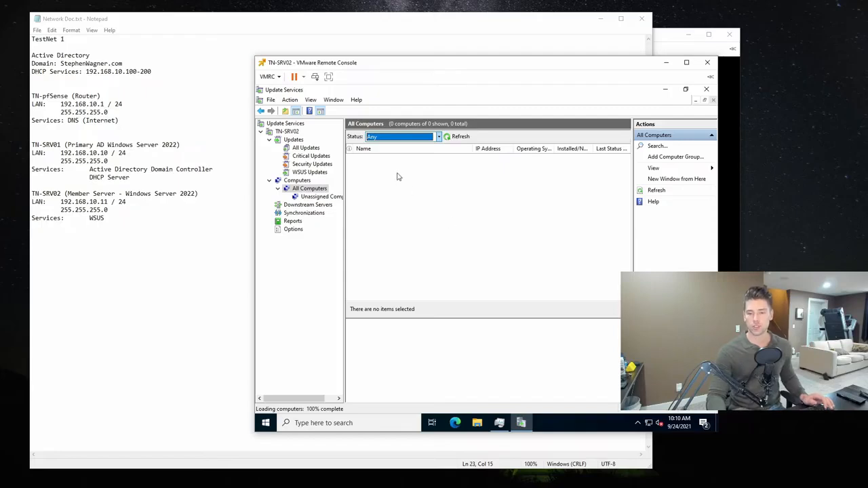
- Review the Downstream Servers, Synchronizations, Reports and Options views of TN-SRV02
left_click(314, 206)
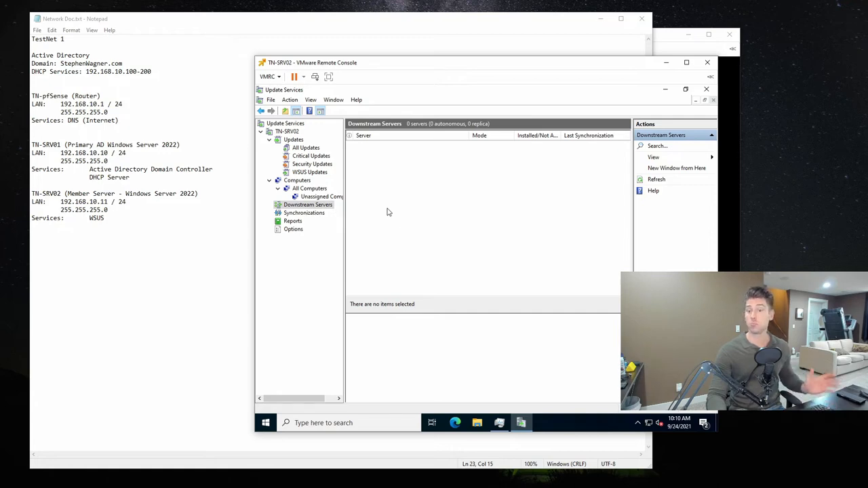
left_click(310, 213)
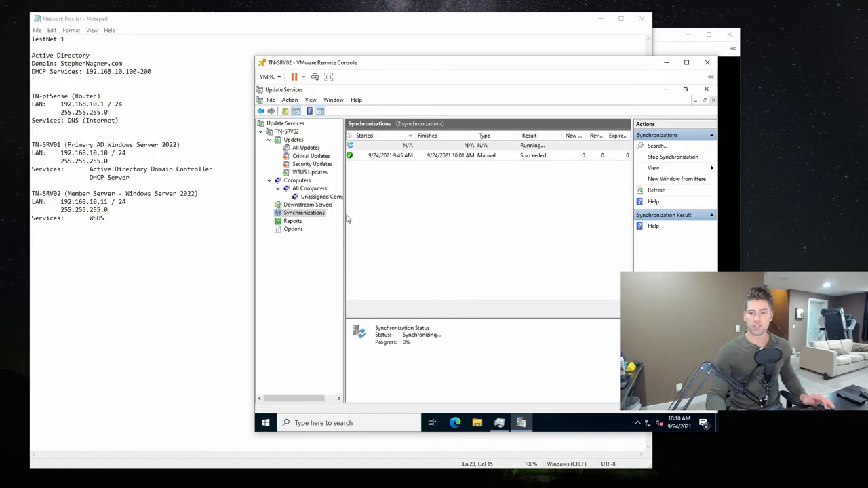
left_click(292, 221)
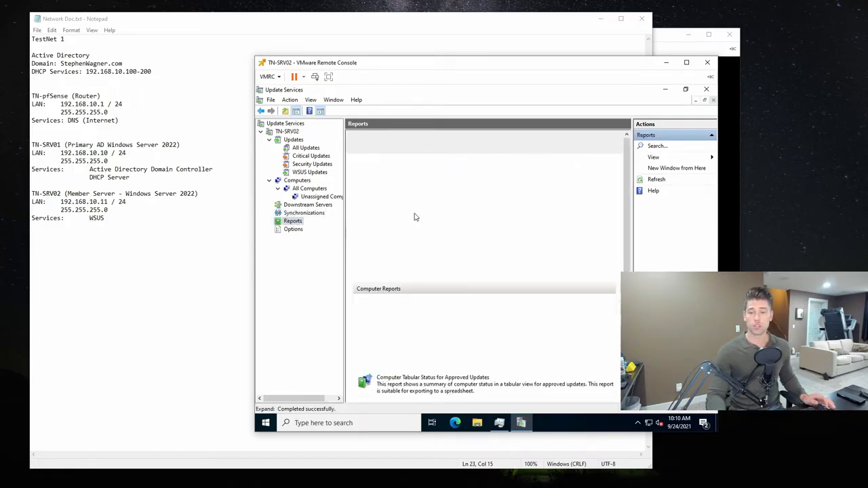
left_click(290, 231)
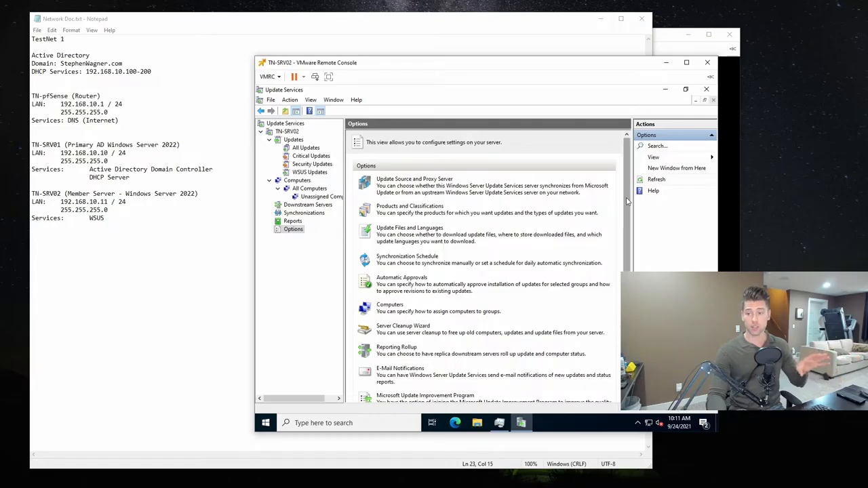
scroll(620, 220, "down", 1)
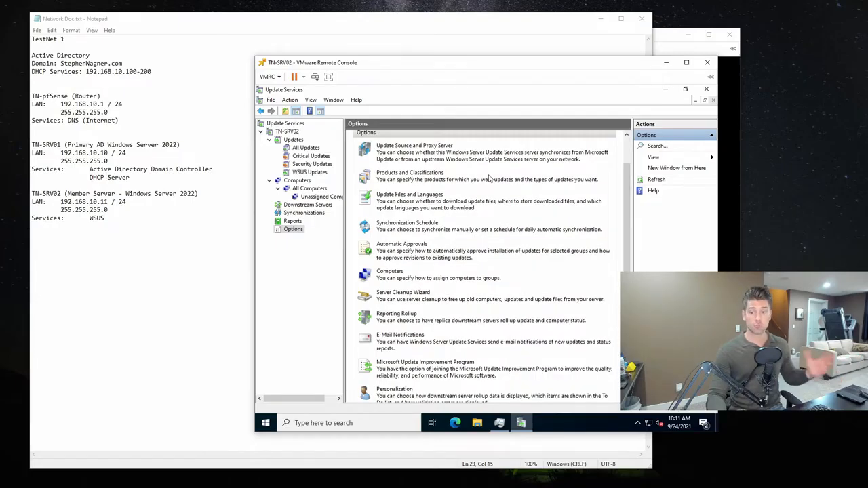
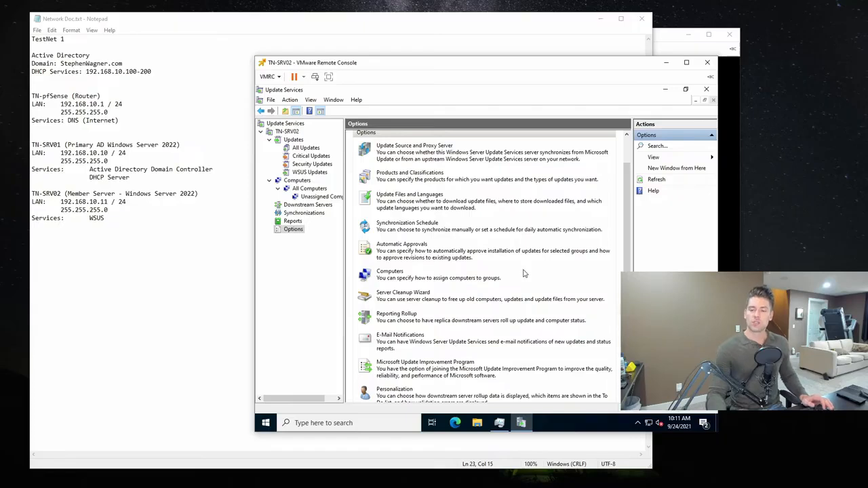
- Review the remaining WSUS options and the TN-SRV02 overview with its synchronization status and server statistics
scroll(569, 267, "down", 1)
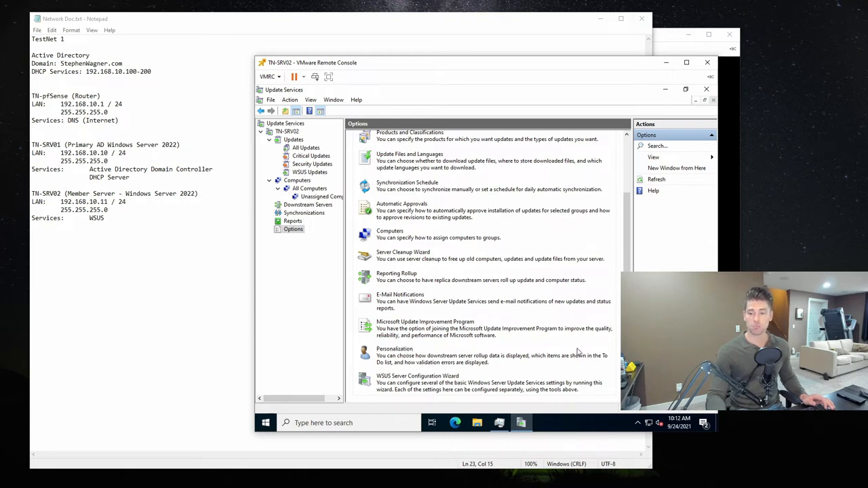
scroll(522, 244, "up", 2)
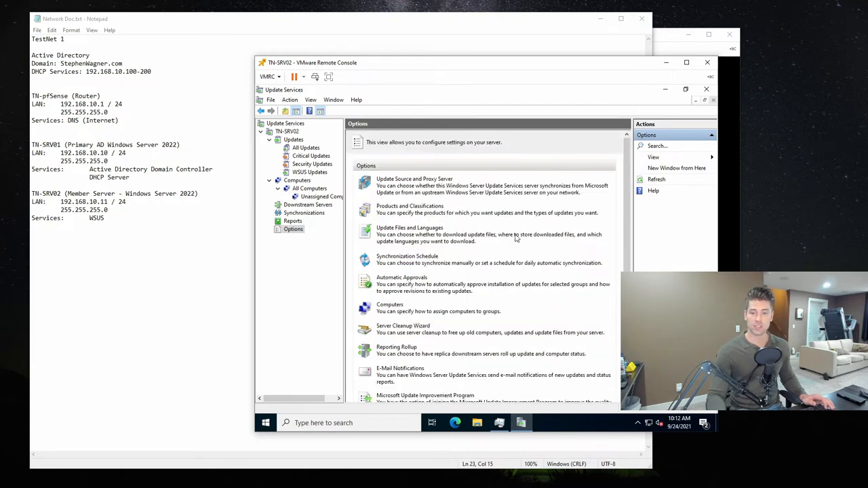
left_click(286, 132)
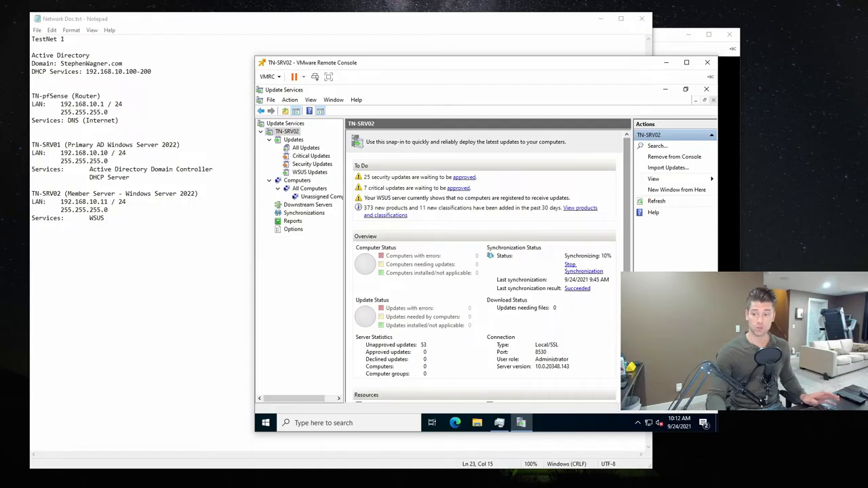
scroll(607, 353, "down", 1)
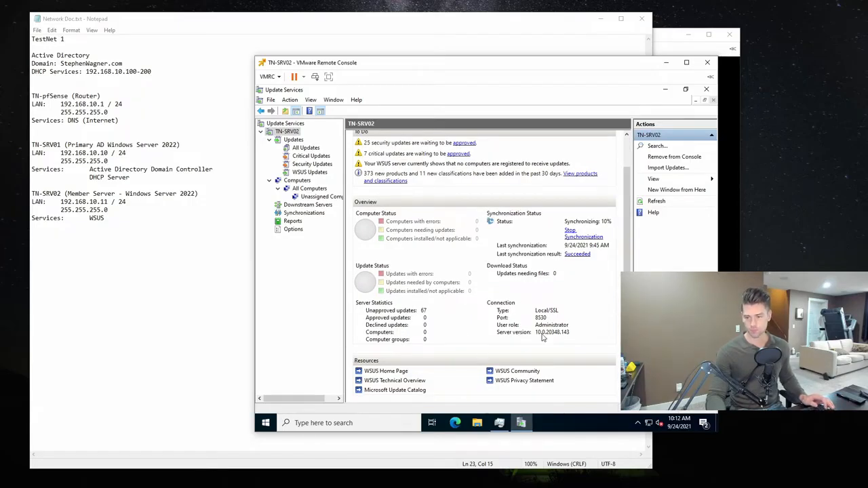
- Check the server's memory and CPU usage in Task Manager, then minimize it
left_click(500, 422)
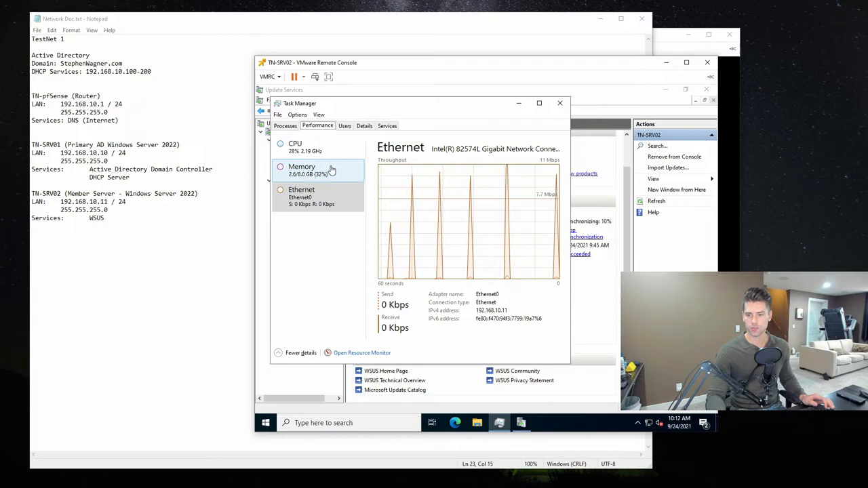
left_click(331, 170)
left_click(302, 147)
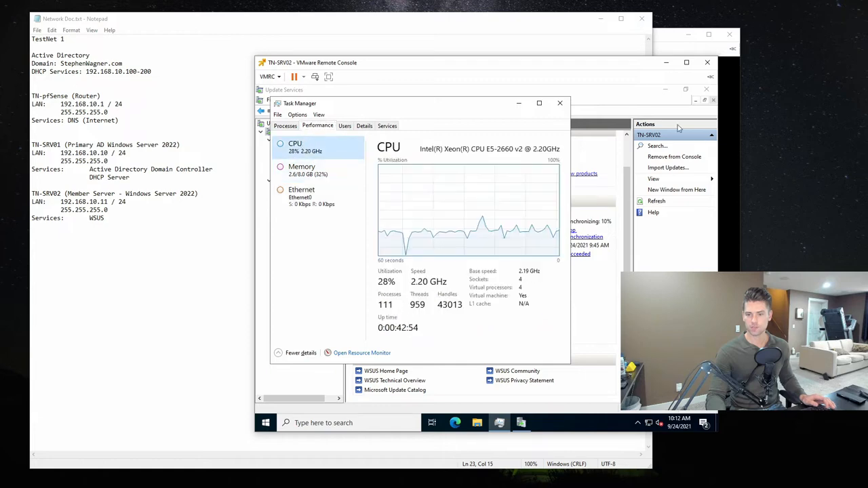
left_click(518, 103)
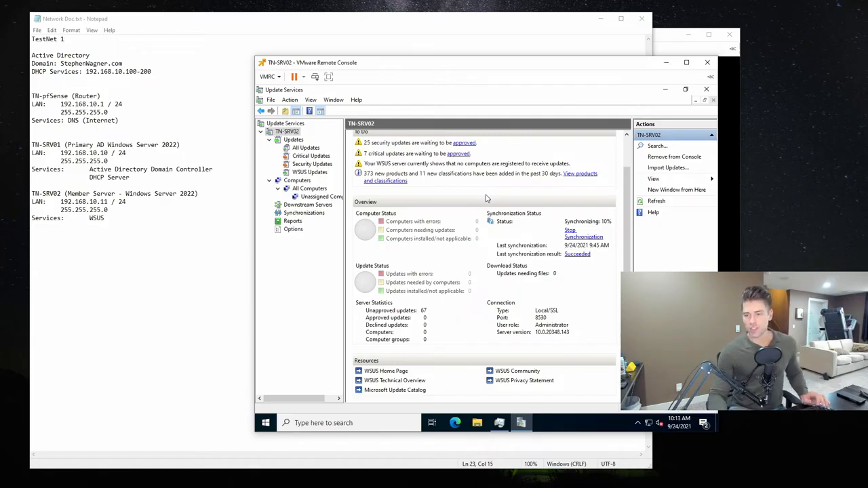
- Switch to the TN-SRV01 remote console and unlock the server with the account password
left_click(666, 47)
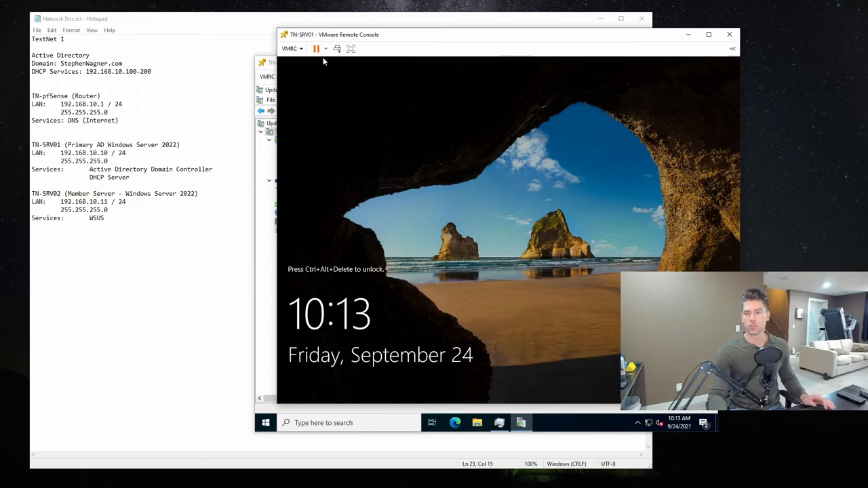
left_click(292, 48)
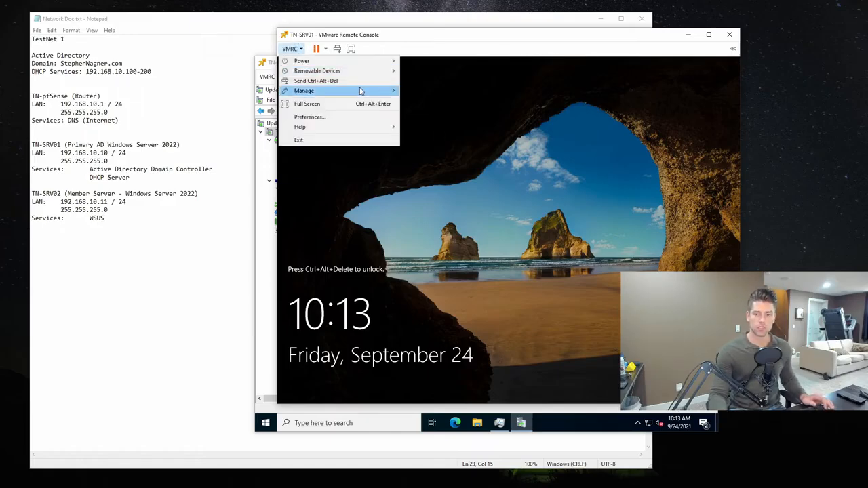
left_click(360, 81)
type("••••••••")
key("Return")
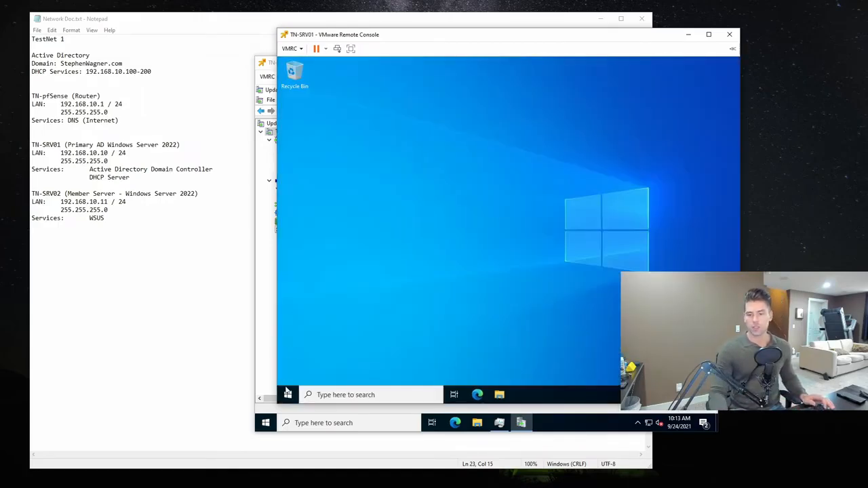
- Open Group Policy Management from Windows Administrative Tools on TN-SRV01 and maximize its window
left_click(287, 395)
type("group")
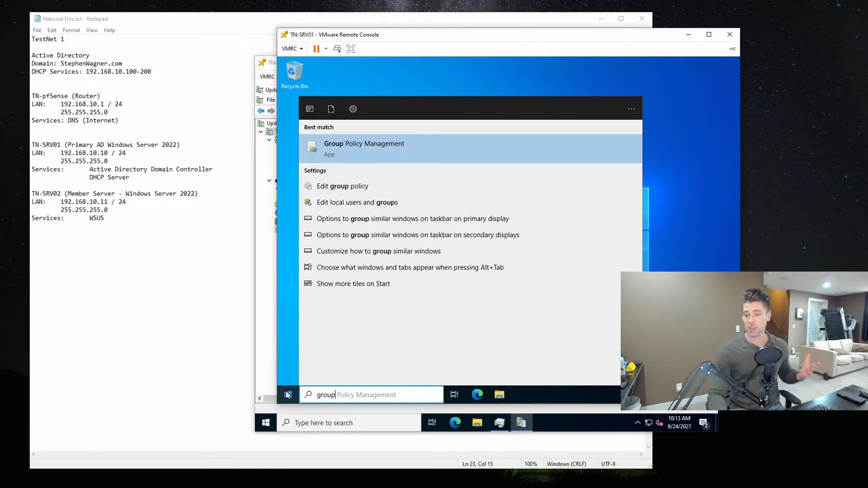
left_click(288, 395)
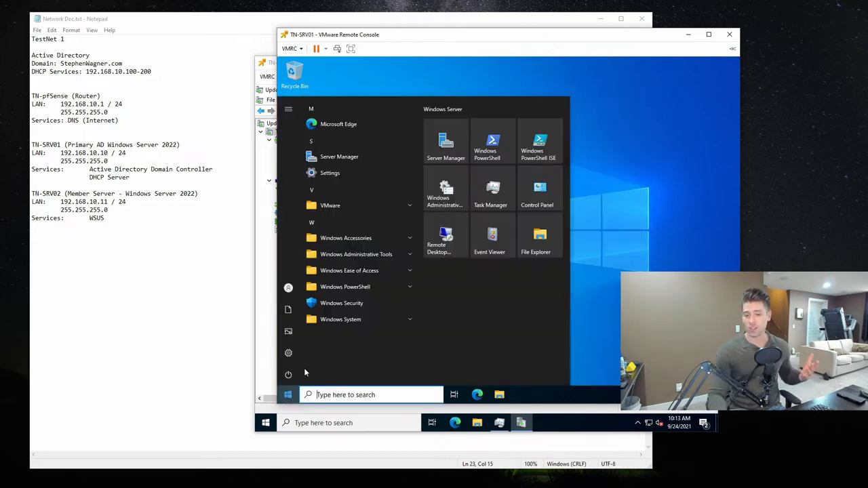
left_click(410, 255)
scroll(379, 311, "down", 6)
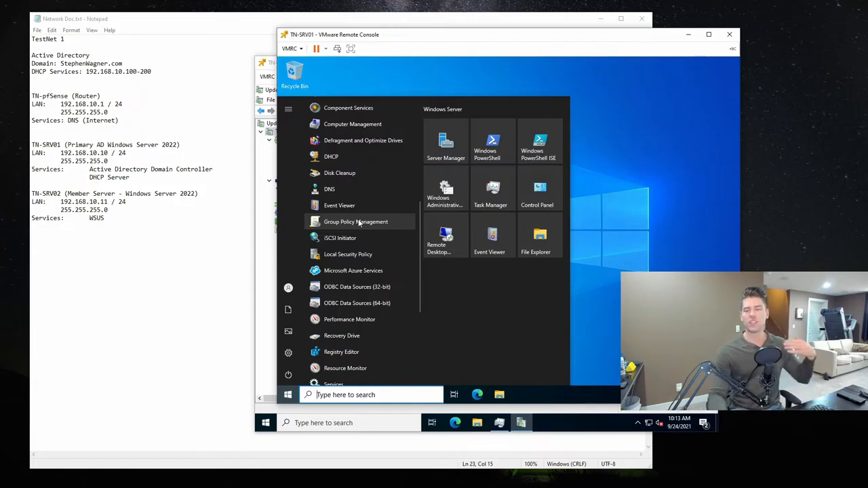
scroll(359, 223, "down", 3)
scroll(359, 223, "down", 1)
scroll(358, 221, "up", 5)
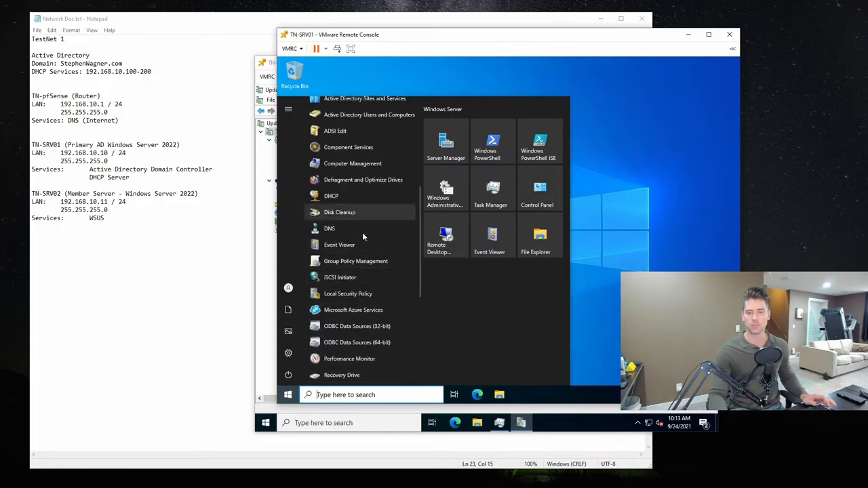
left_click(380, 262)
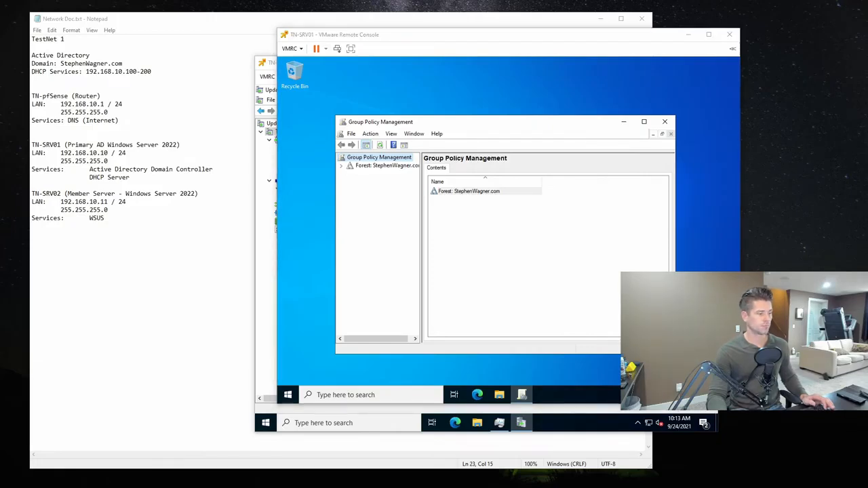
left_click(619, 38)
left_click(644, 122)
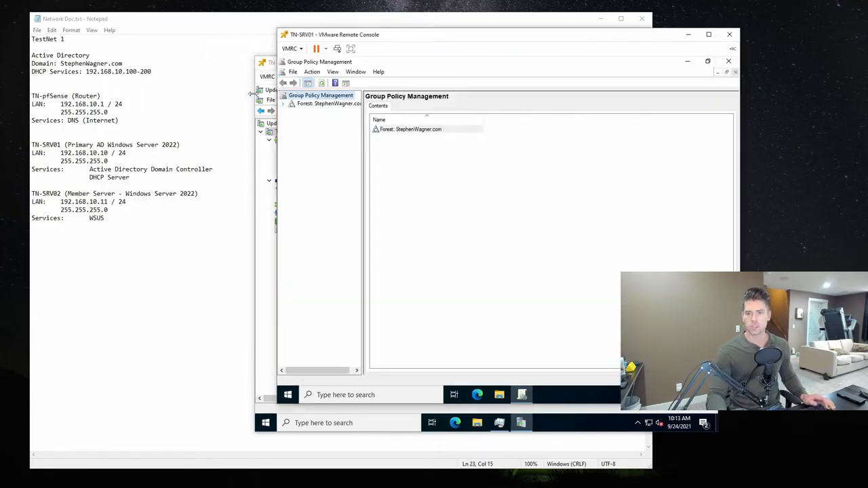
- Expand the forest, Domains and the domain in the console tree, and widen the tree pane to show full names
left_click(284, 105)
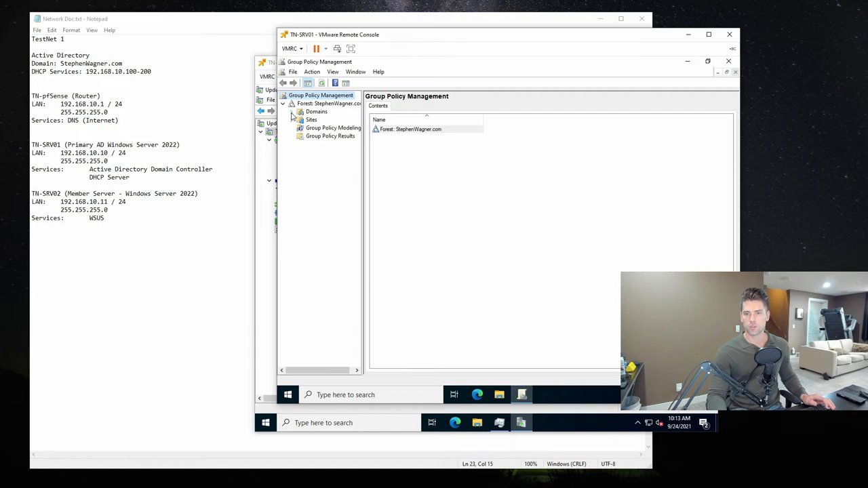
left_click(291, 112)
left_click(301, 120)
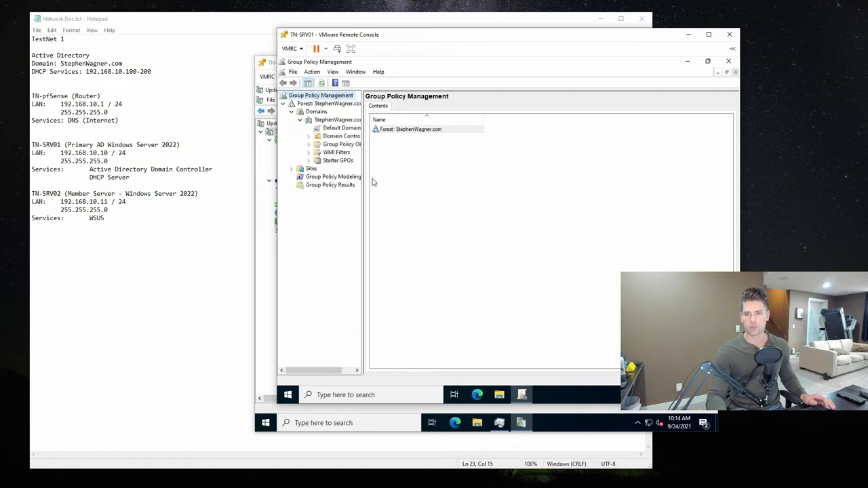
left_click_drag(363, 175, 394, 180)
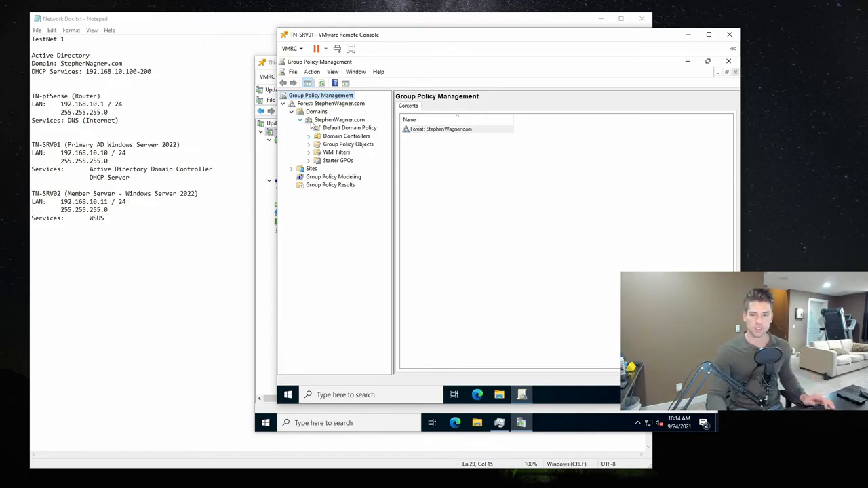
- View the Default Domain Policy link, expand Domain Controllers and Group Policy Objects, and list the existing GPOs
left_click(349, 129)
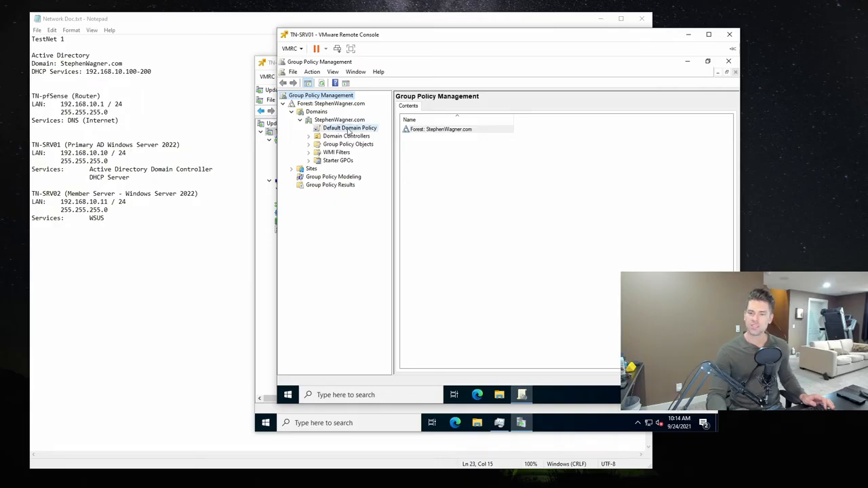
left_click(558, 243)
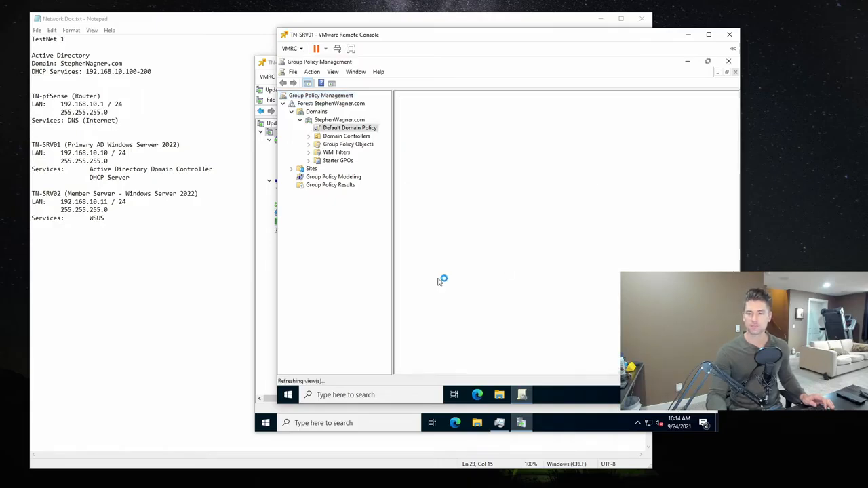
left_click(309, 135)
left_click(310, 152)
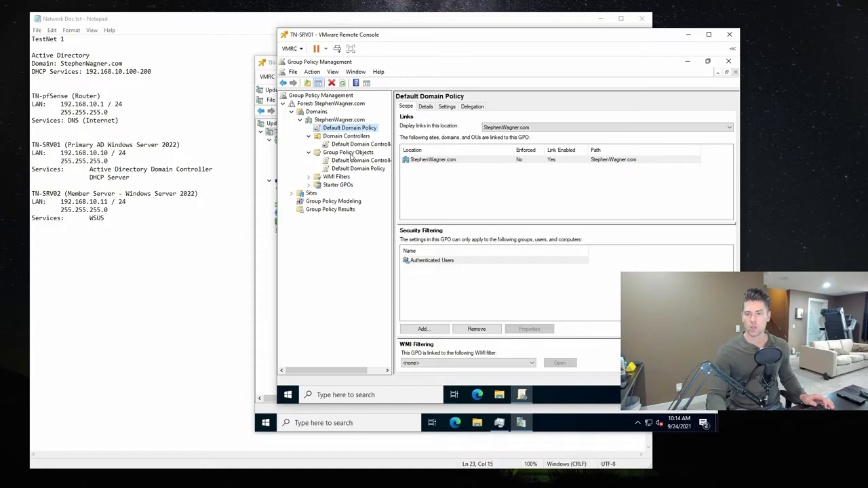
left_click(355, 153)
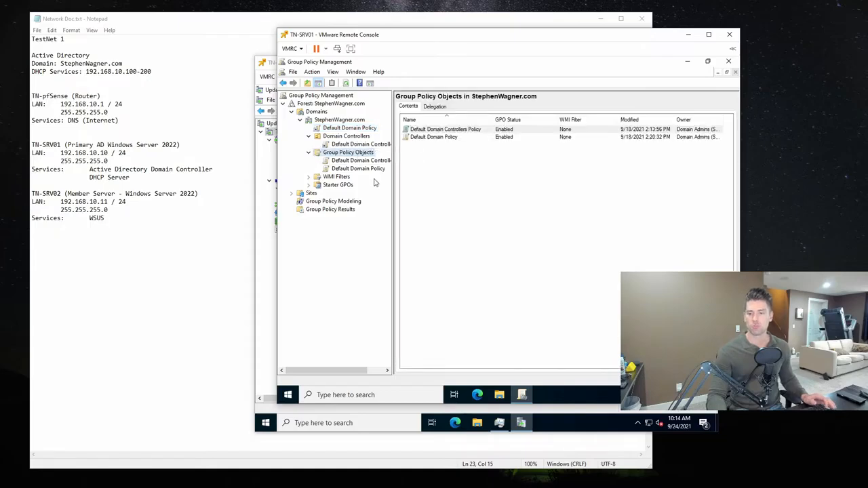
- View the scope of the Default Domain Controllers Policy and Default Domain Policy objects, declining the SYSVOL permission changes
left_click(349, 160)
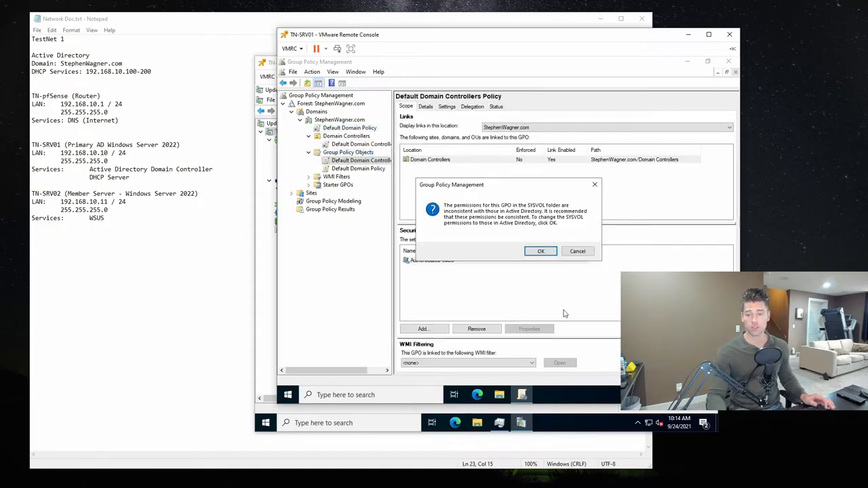
left_click(582, 253)
left_click(352, 169)
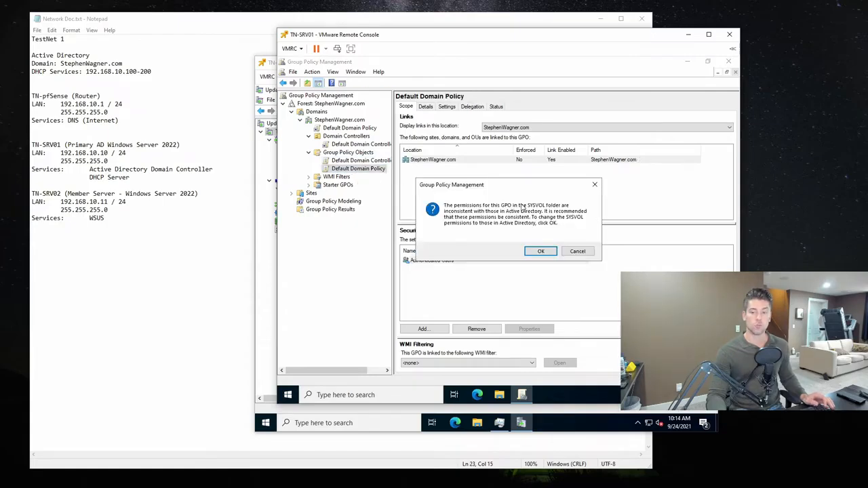
left_click(576, 252)
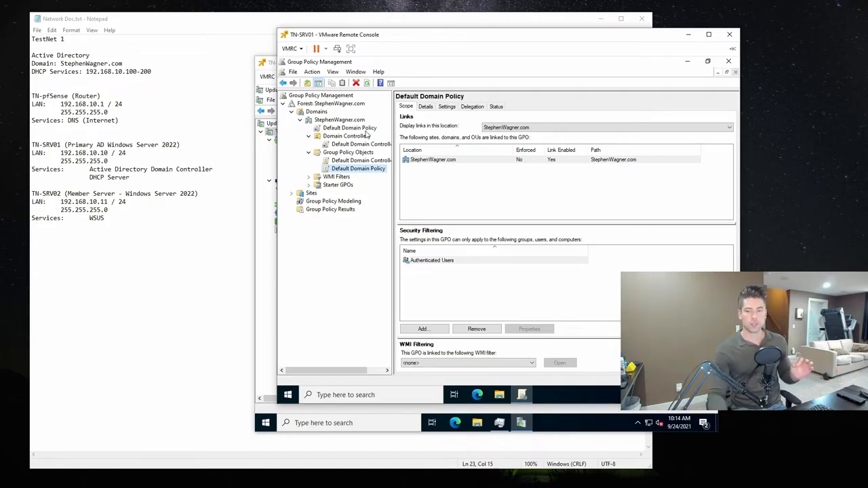
- Create a new Group Policy Object named WSUS GPO without a source starter GPO
left_click(366, 154)
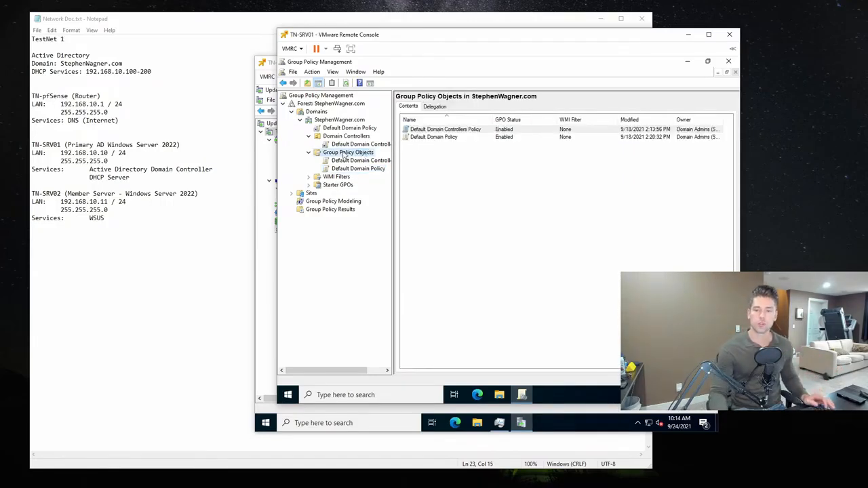
right_click(346, 154)
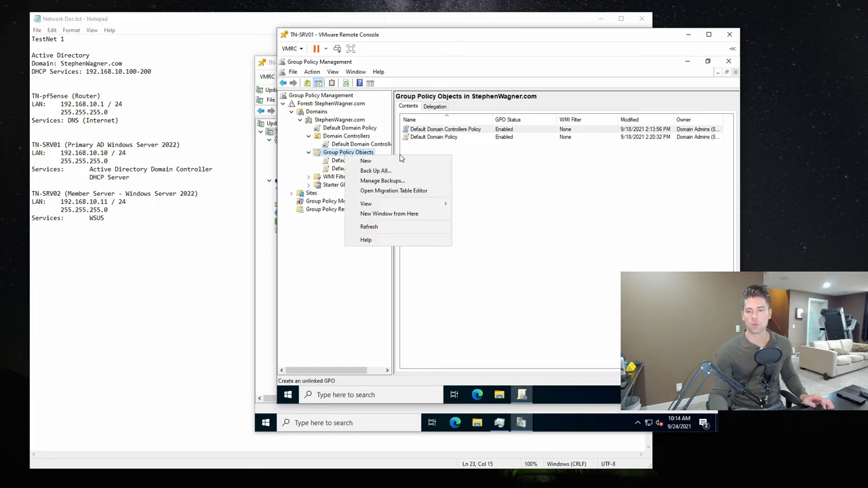
left_click(394, 162)
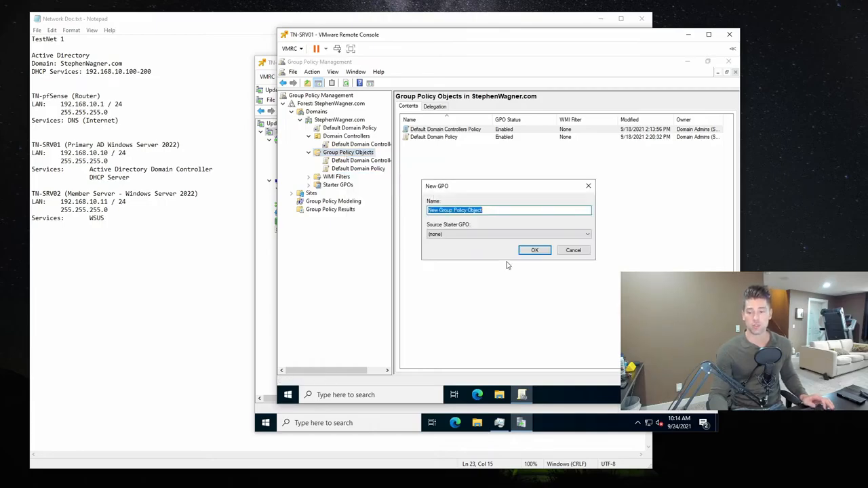
type("WSU")
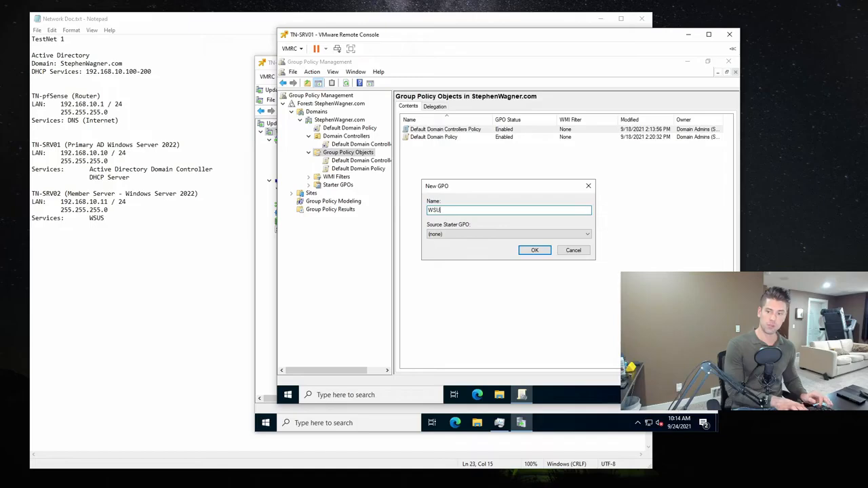
type("S GPO")
key("Return")
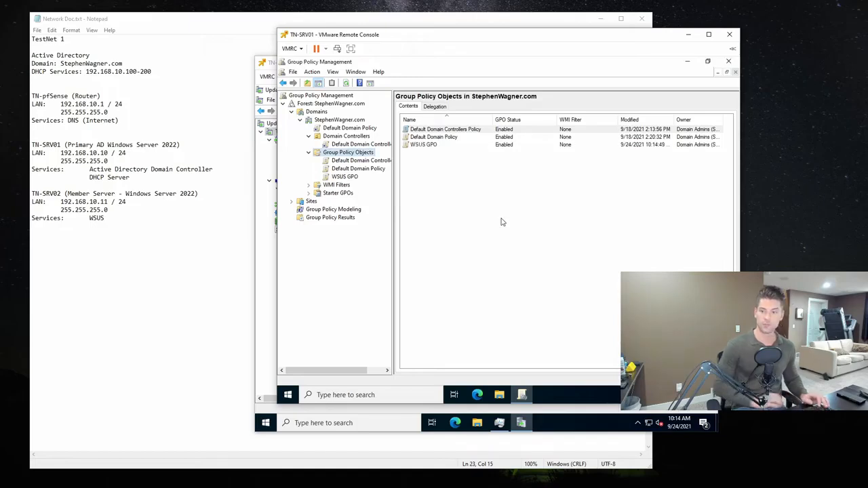
- Examine the settings report of WSUS GPO with all of its sections expanded
left_click(346, 176)
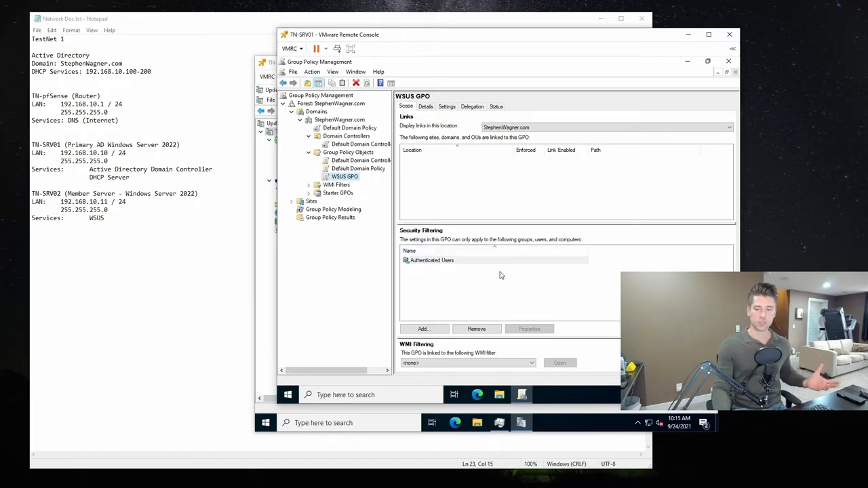
left_click(446, 107)
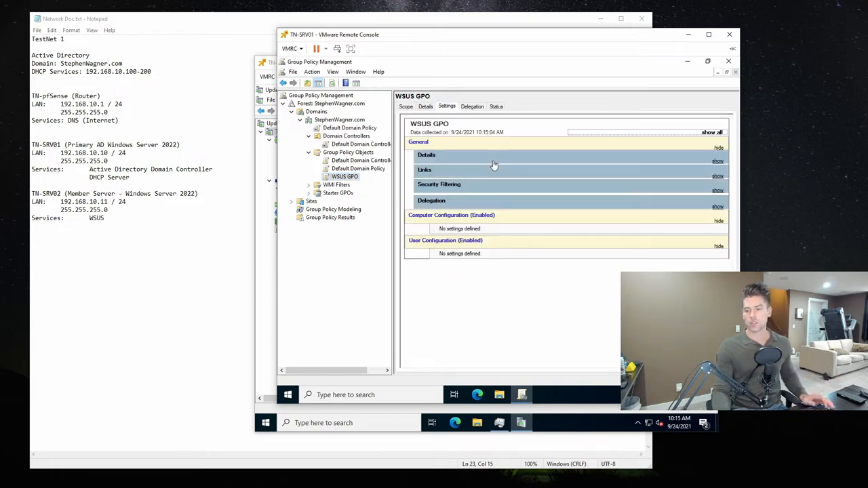
left_click(718, 135)
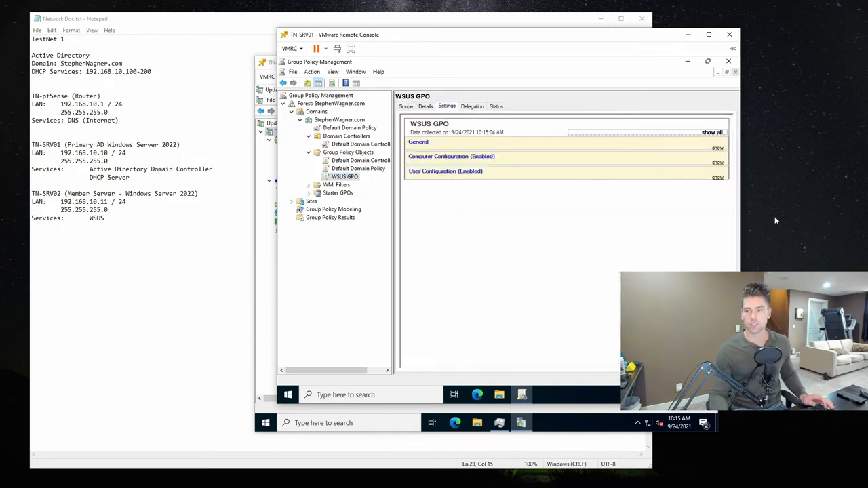
left_click(718, 134)
left_click_drag(730, 146, 736, 81)
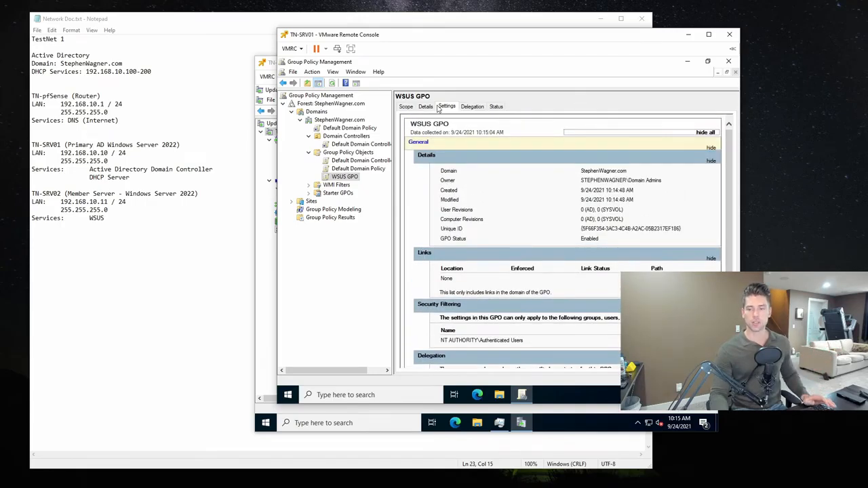
- Open WSUS GPO for editing in a maximized Group Policy Management Editor window
left_click(406, 107)
left_click(346, 178)
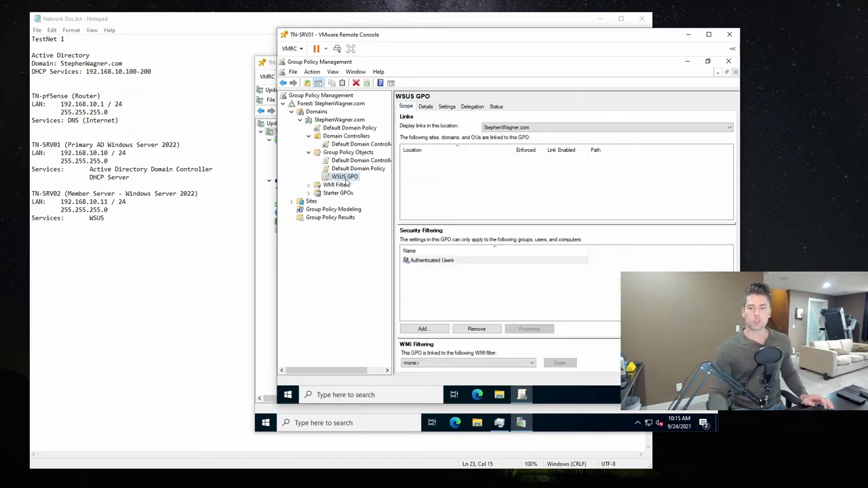
right_click(346, 178)
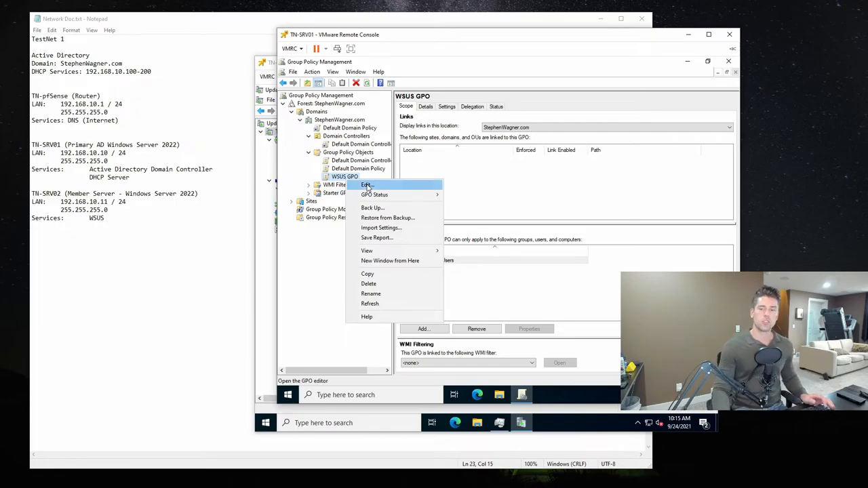
left_click(367, 186)
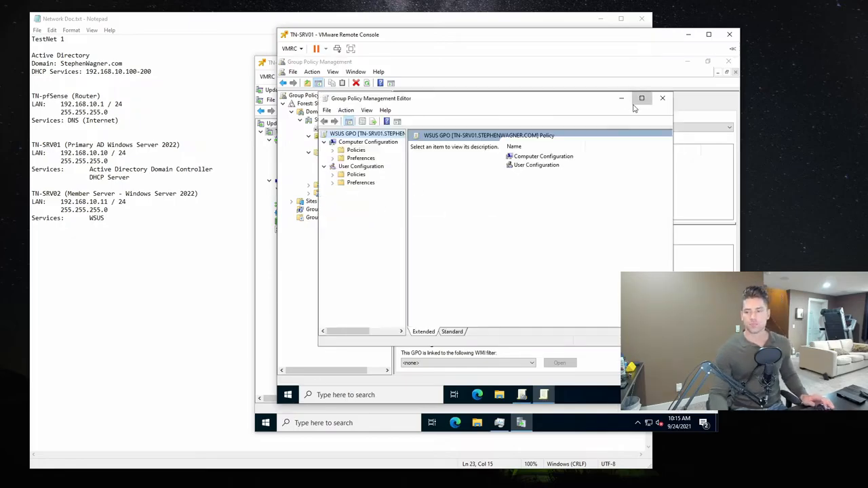
left_click(642, 99)
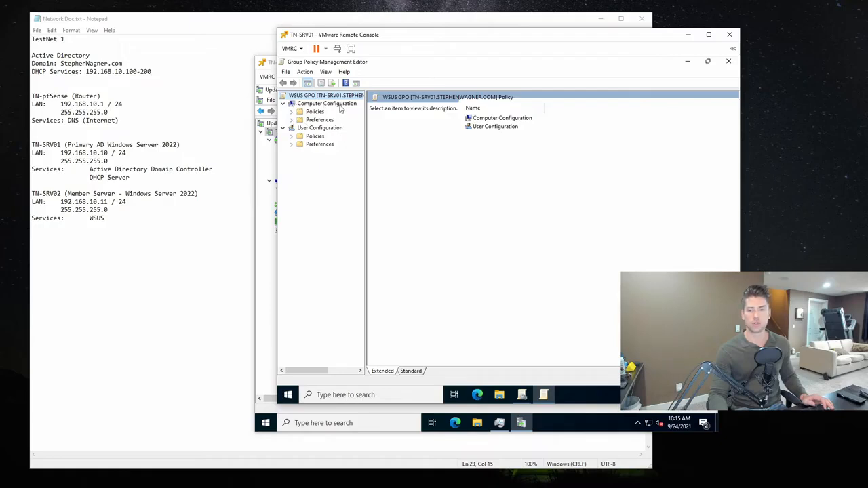
- View the Preferences categories under Computer Configuration, including the Control Panel Settings items
left_click(291, 120)
left_click(325, 120)
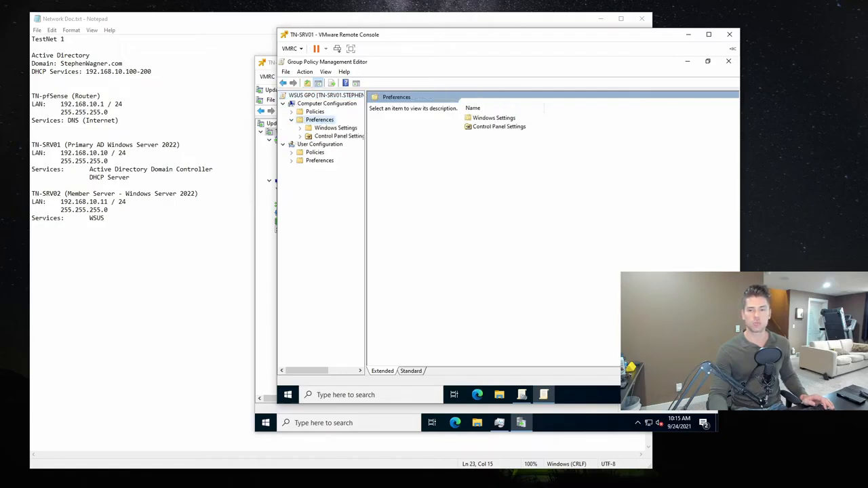
left_click(302, 128)
left_click(301, 128)
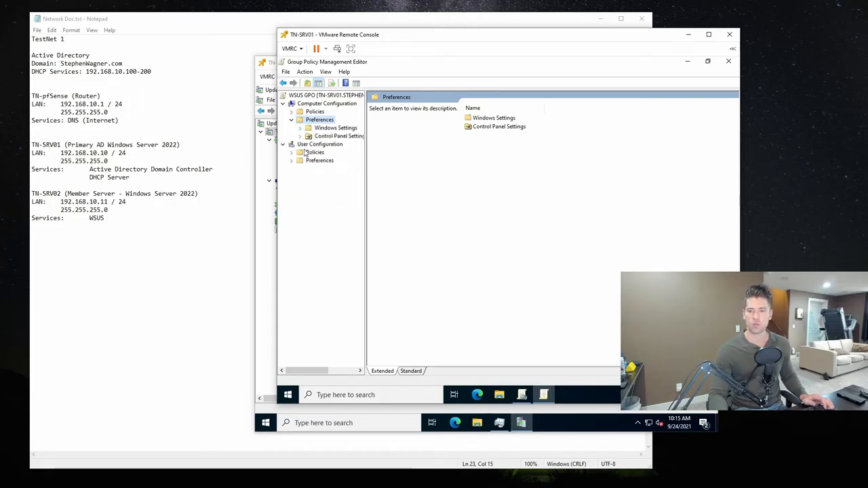
left_click(300, 137)
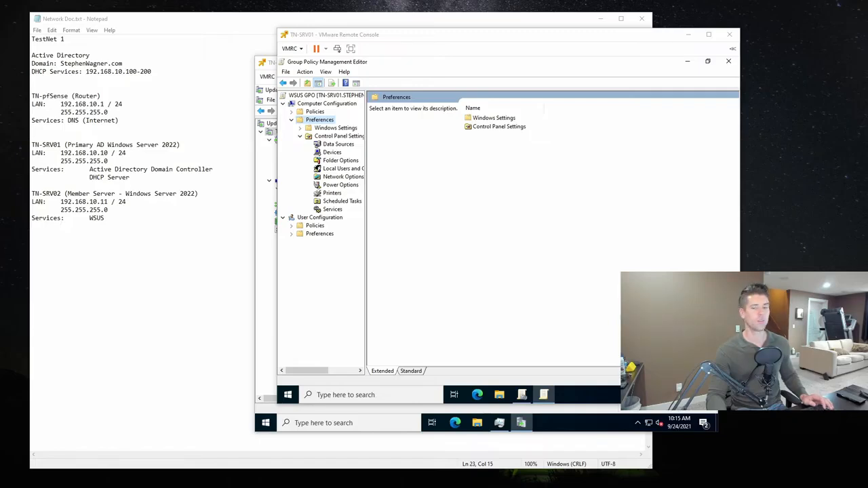
left_click(326, 106)
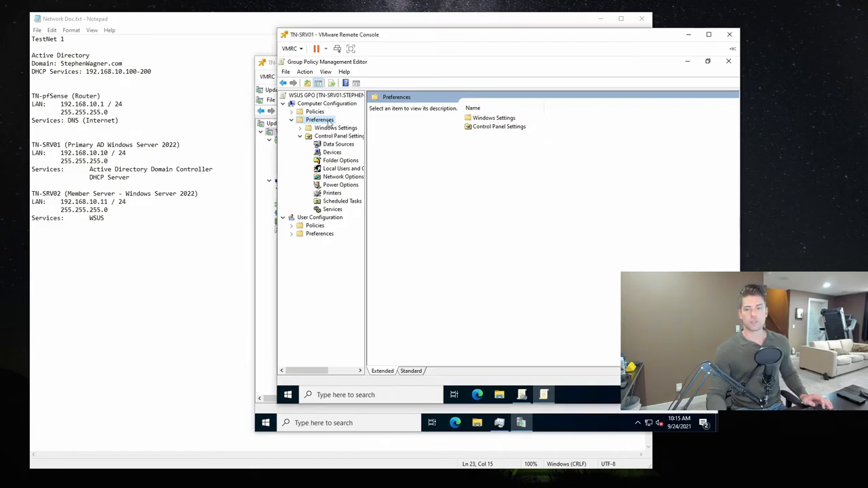
- Display the Windows Update settings under the Computer Configuration policies, within Administrative Templates and Windows Components
left_click(291, 111)
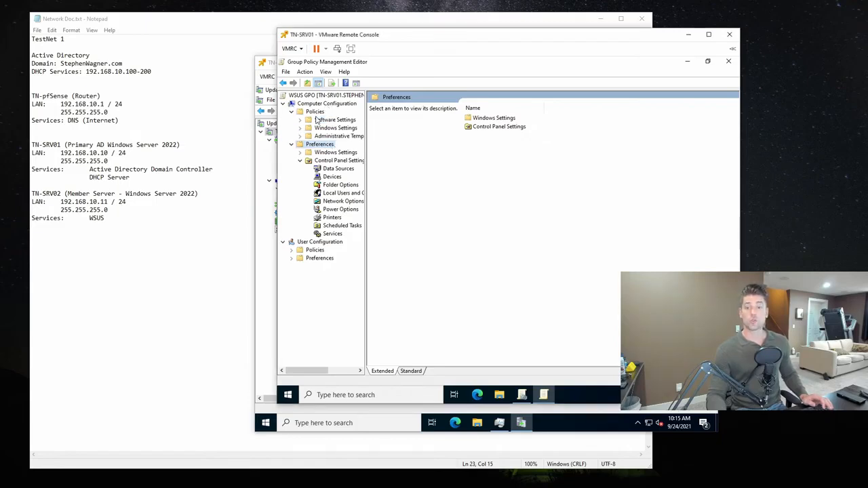
left_click(291, 144)
left_click(301, 136)
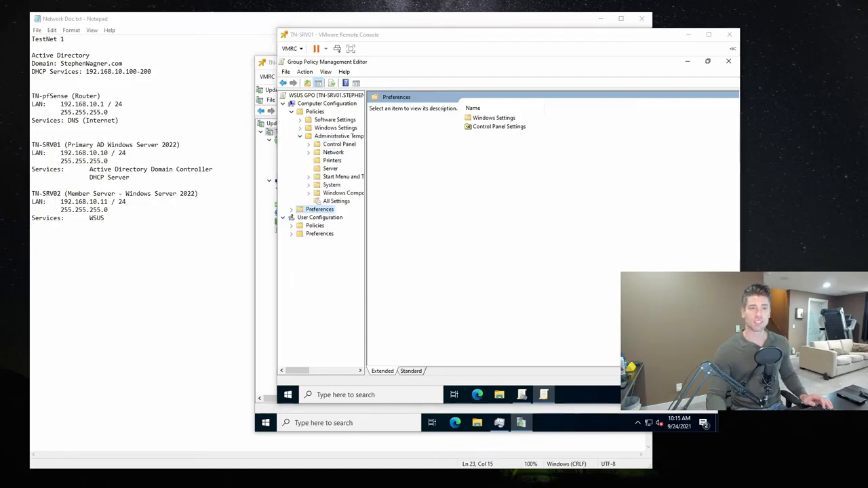
left_click(309, 193)
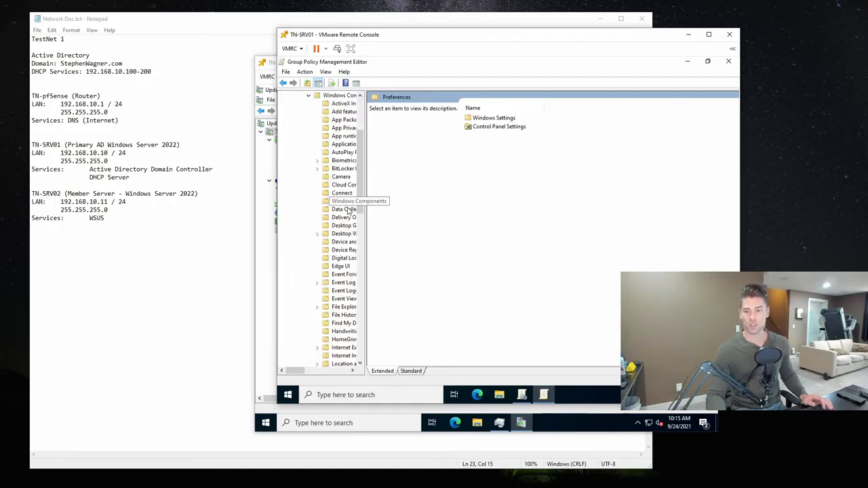
left_click_drag(361, 183, 428, 319)
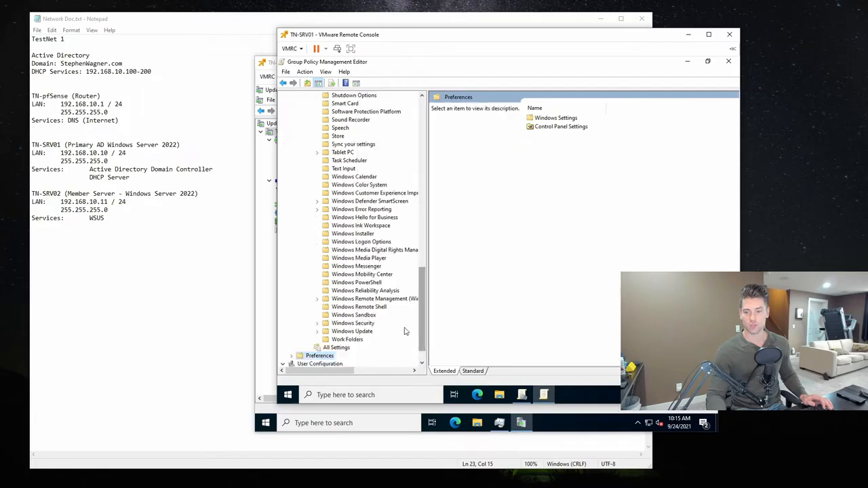
left_click(360, 332)
left_click(317, 331)
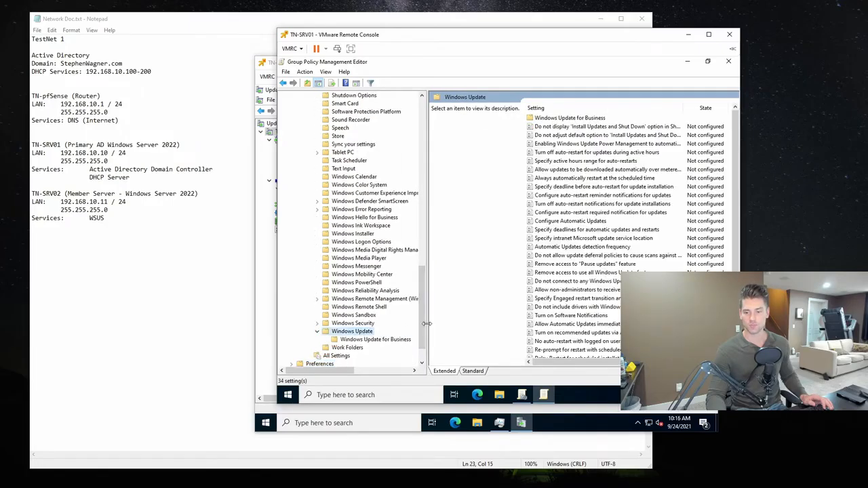
left_click_drag(426, 324, 373, 324)
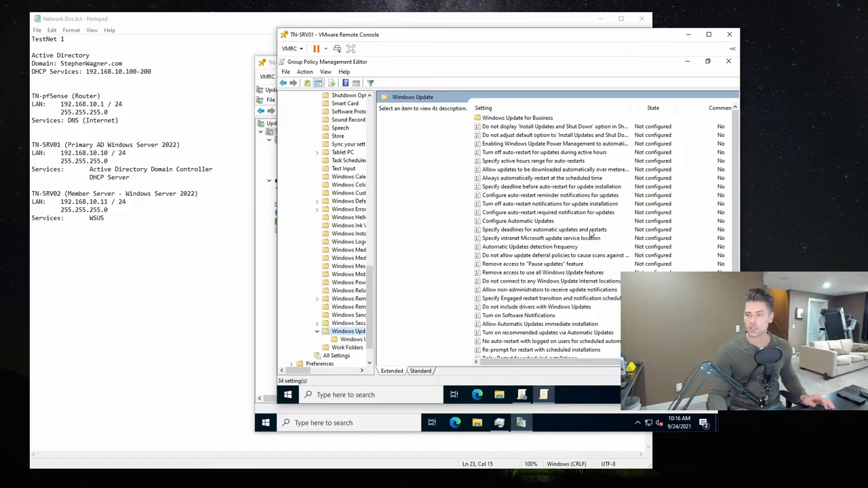
- Enable the "Specify intranet Microsoft update service location" policy and widen its dialog to show the options
left_click(546, 196)
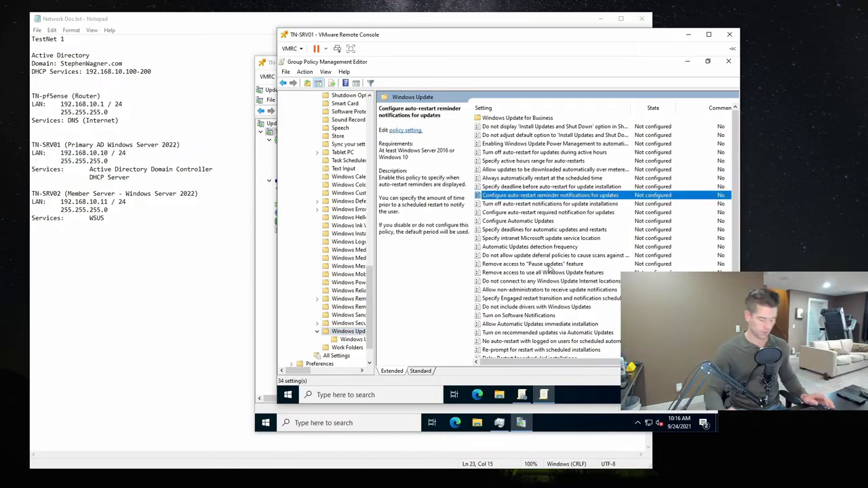
key("Down")
key("Down")
key("Down")
key("Down")
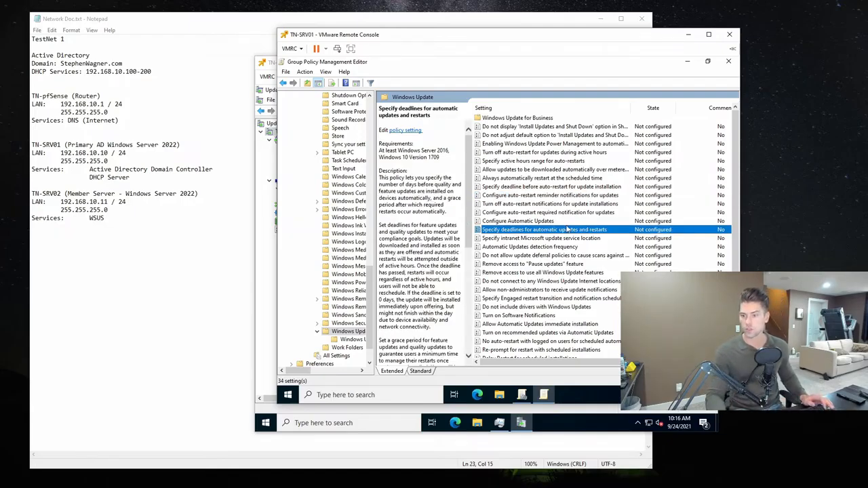
left_click(497, 238)
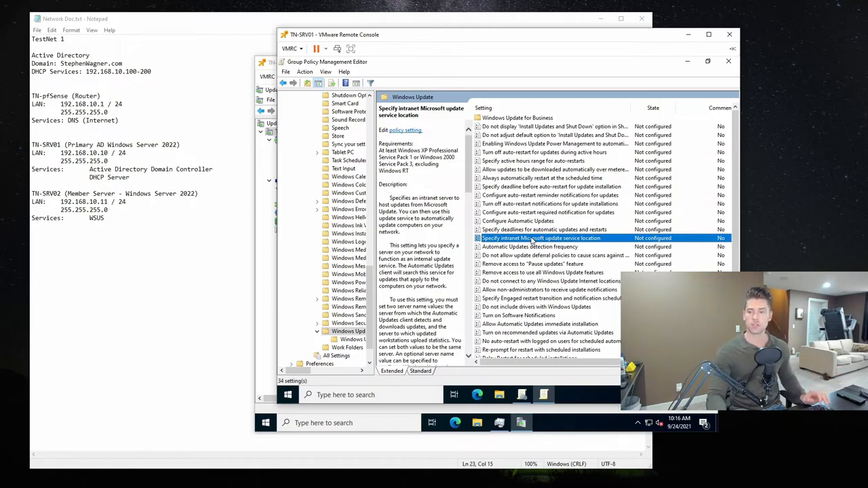
double_click(533, 239)
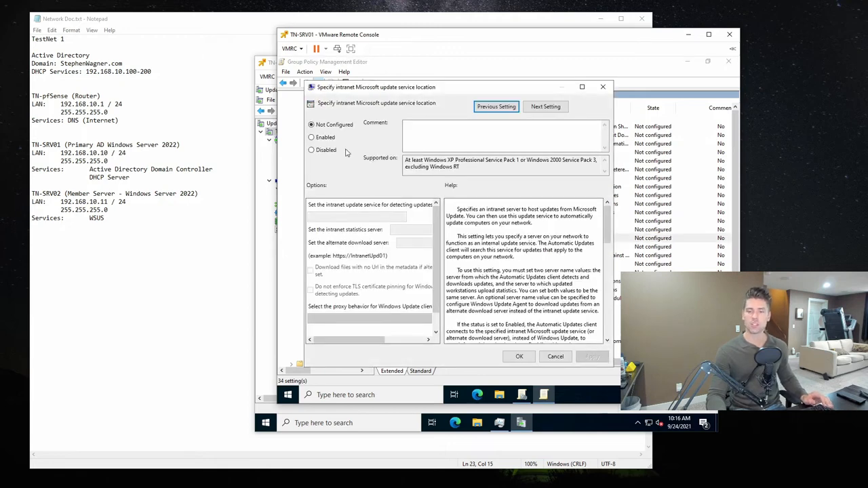
left_click(320, 138)
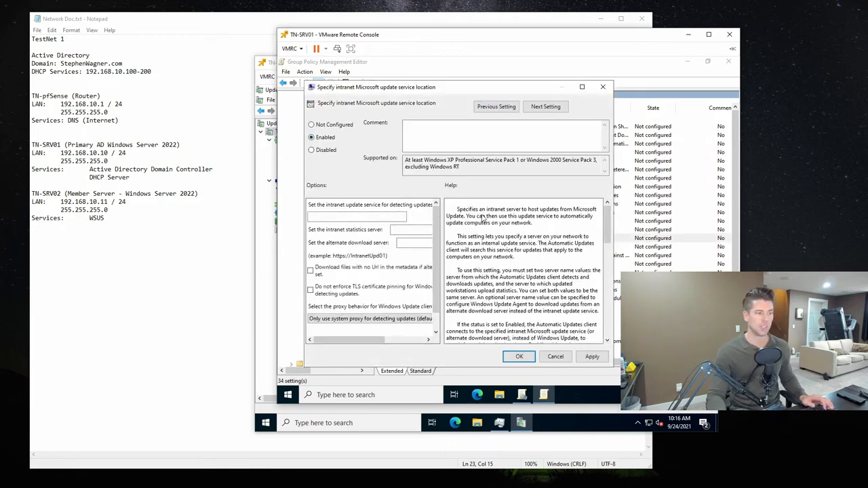
left_click_drag(612, 367, 705, 367)
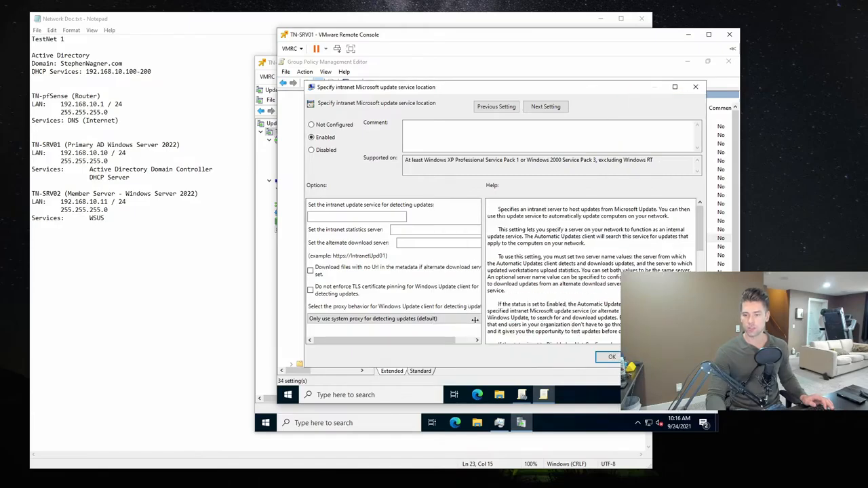
left_click(349, 217)
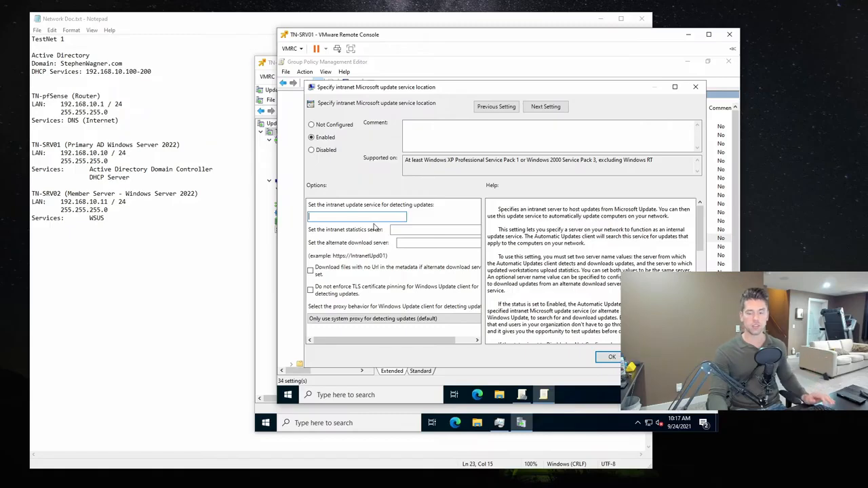
type("t")
key("BackSpace")
key("BackSpace")
key("BackSpace")
type("http://")
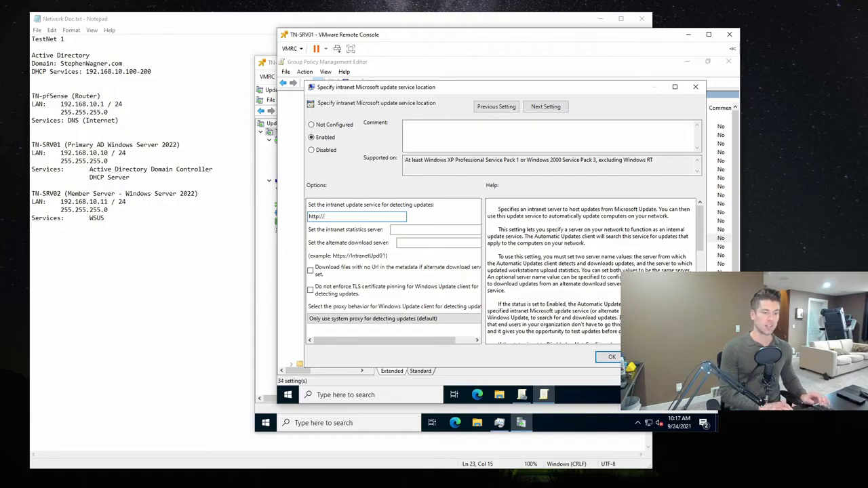
type("TN-SRV02:8530")
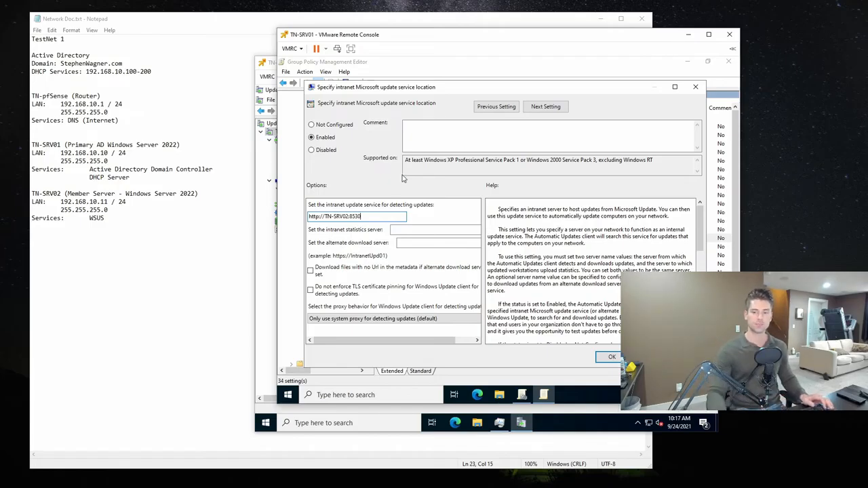
key("ctrl+a")
key("ctrl+c")
left_click(475, 229)
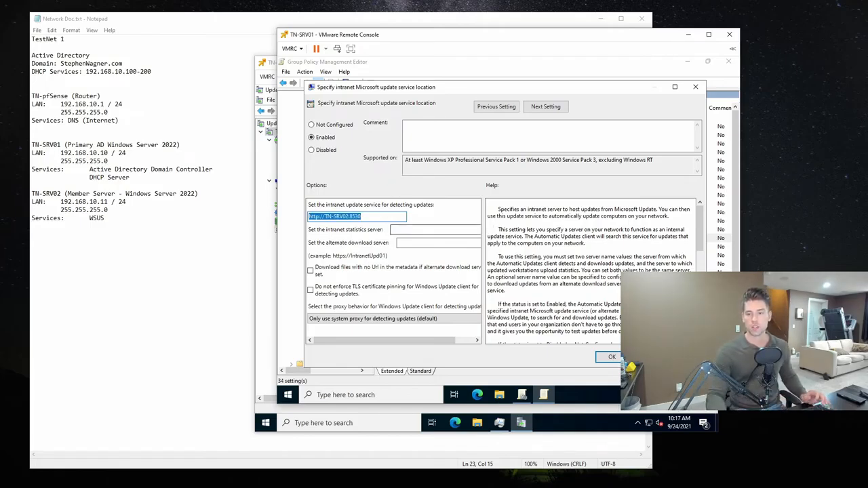
key("ctrl+v")
left_click_drag(400, 340, 353, 341)
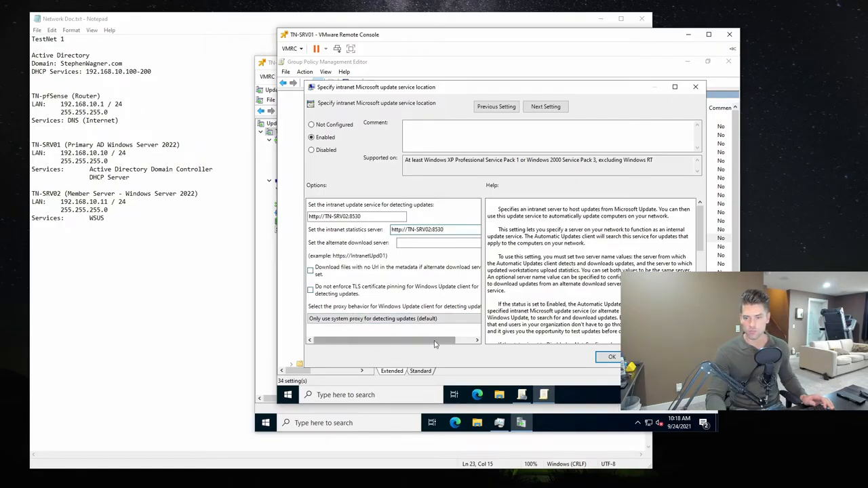
left_click(471, 344)
left_click_drag(471, 343, 343, 337)
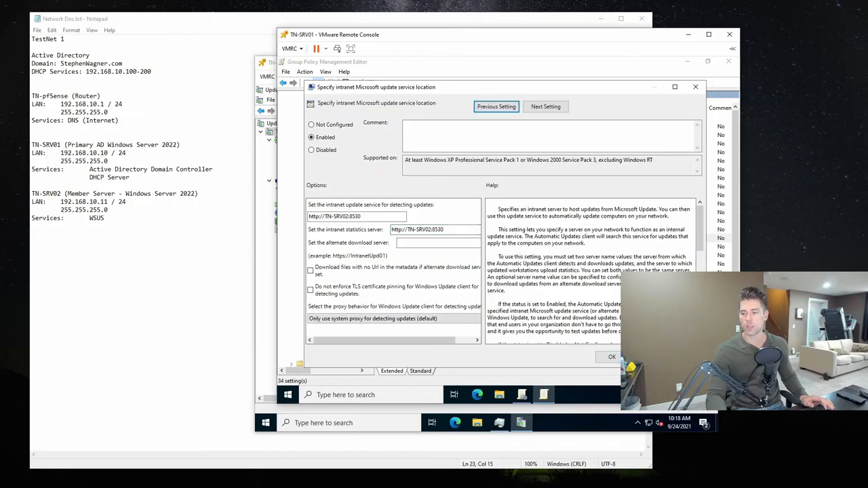
left_click(611, 357)
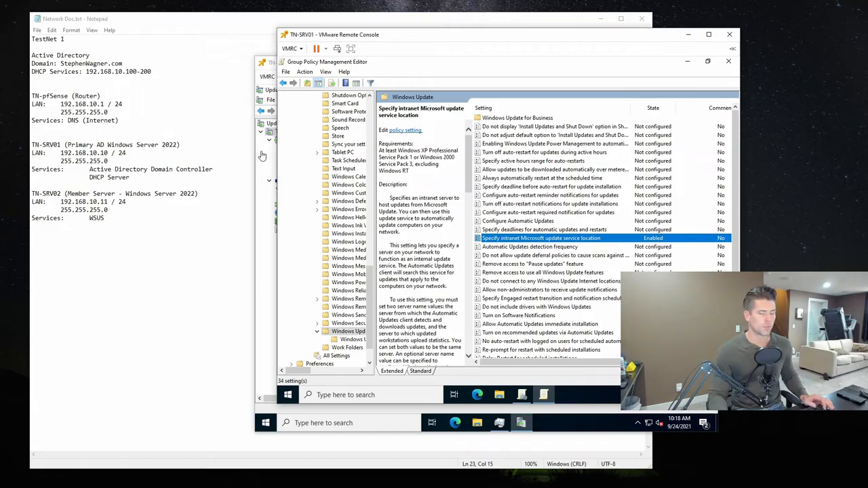
- Sort the Windows Update policy settings alphabetically by name
left_click(542, 162)
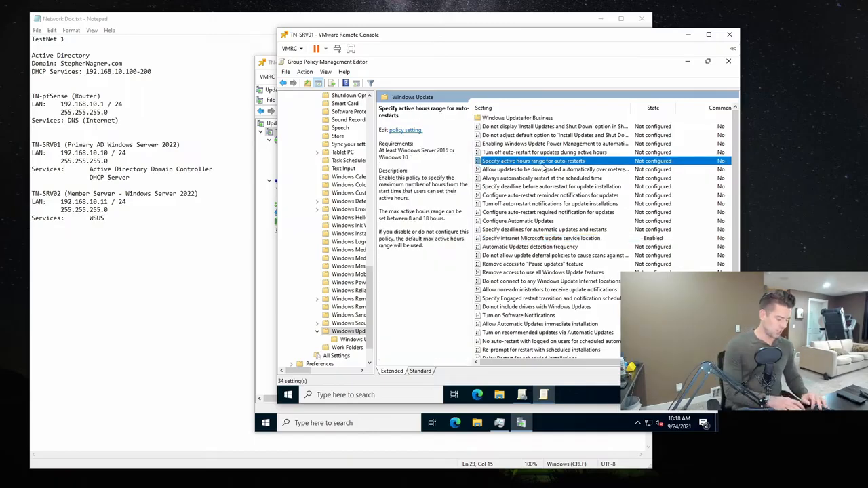
key("Down")
key("Down")
key("Down")
key("Down")
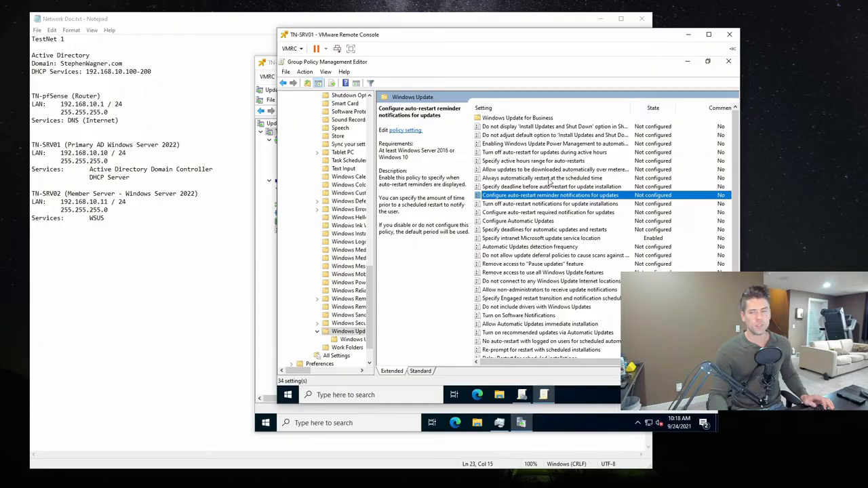
left_click(514, 106)
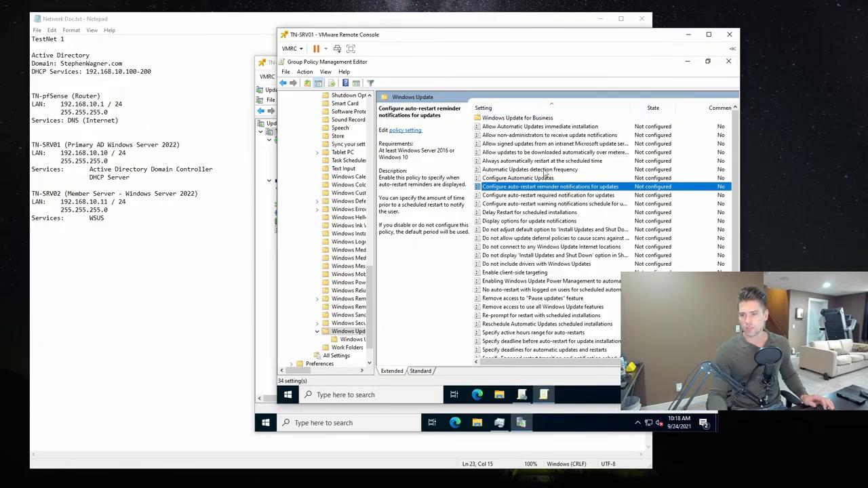
- Enable the "Configure Automatic Updates" policy with option "3 - Auto download and notify for install" and save it
double_click(539, 179)
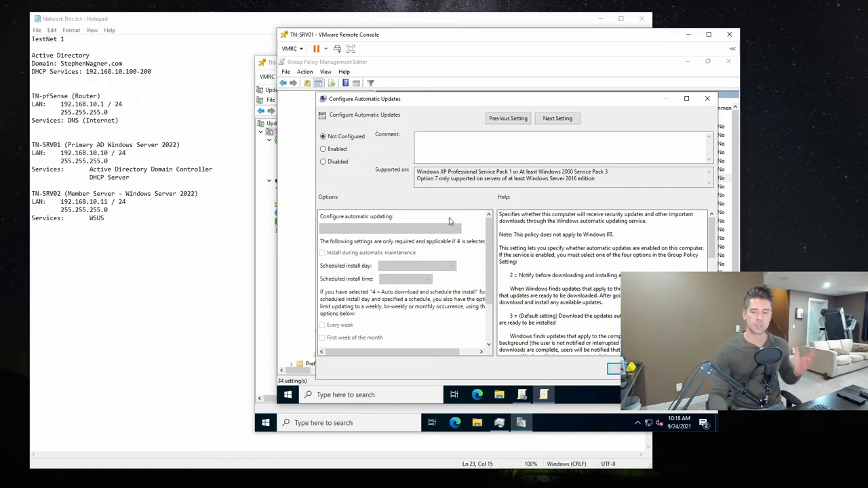
left_click(340, 150)
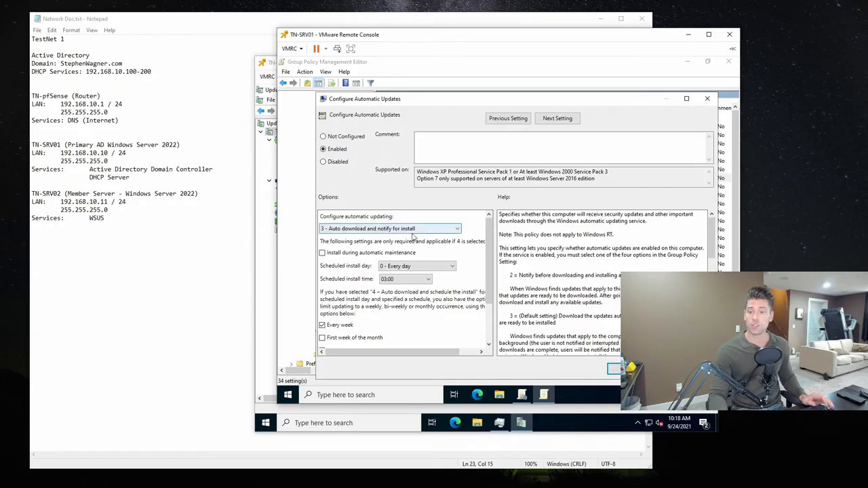
left_click(383, 231)
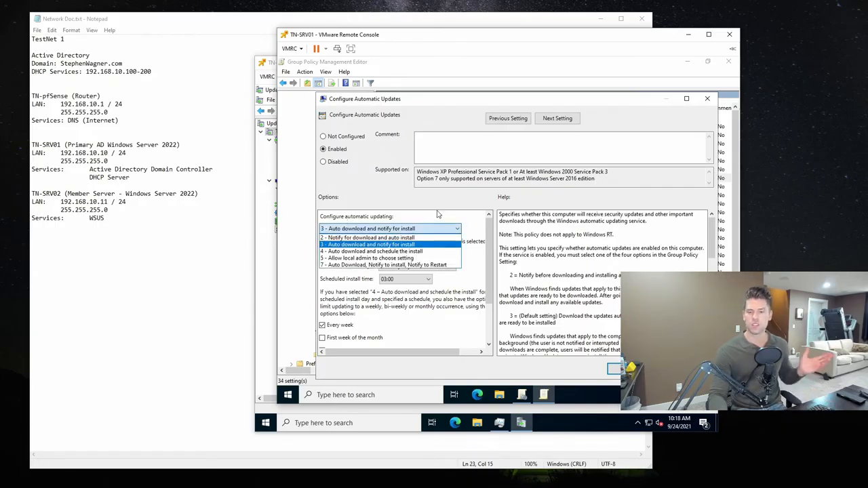
left_click(370, 244)
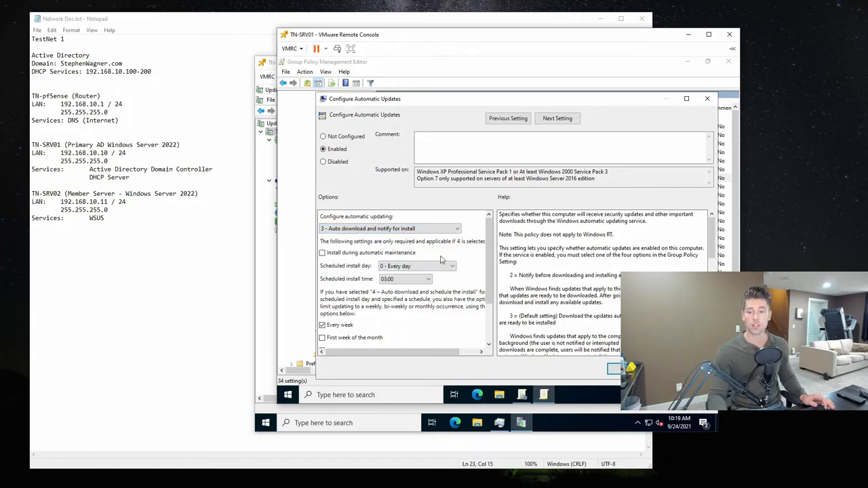
left_click_drag(492, 253, 491, 281)
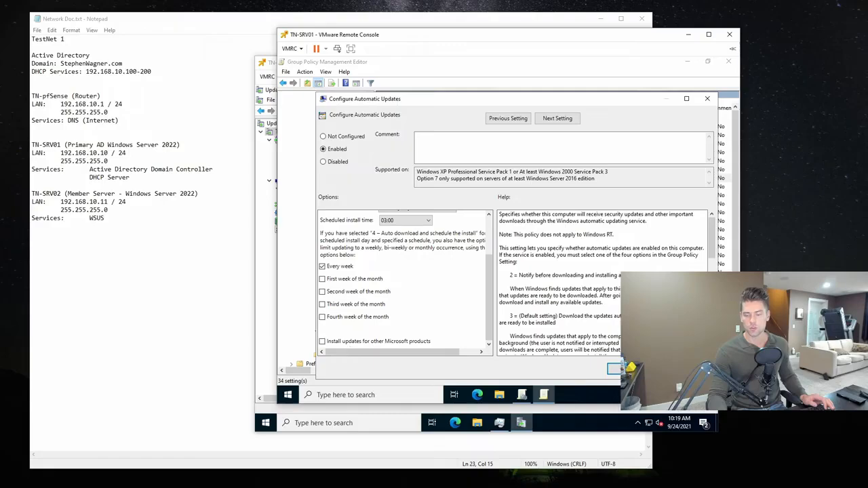
left_click(696, 369)
left_click(624, 369)
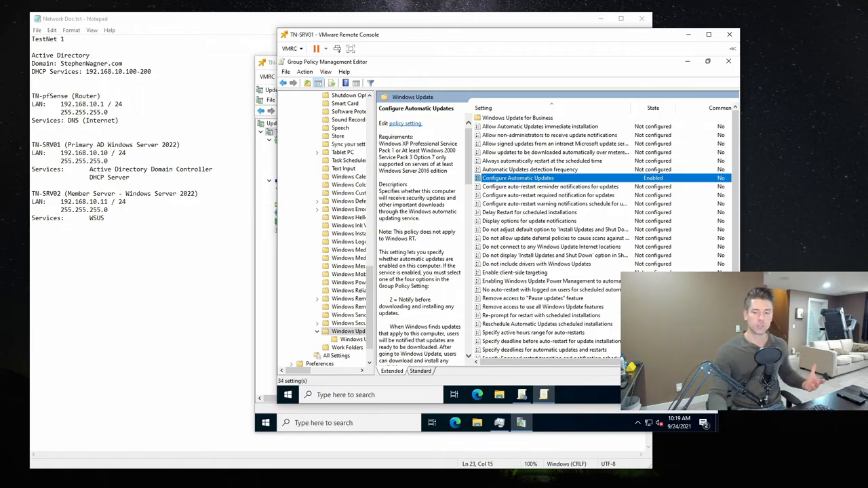
- Widen the policy tree, collapse Windows Components and show the System settings under the computer's Administrative Templates
scroll(370, 302, "up", 2)
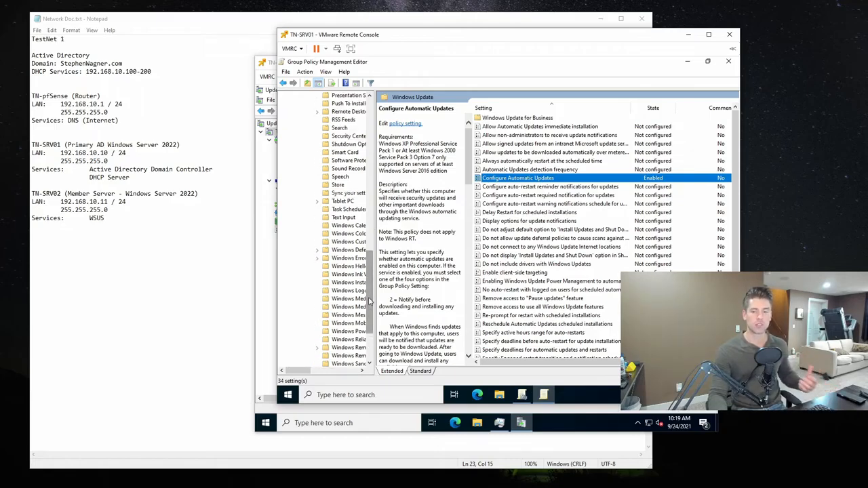
scroll(370, 302, "up", 3)
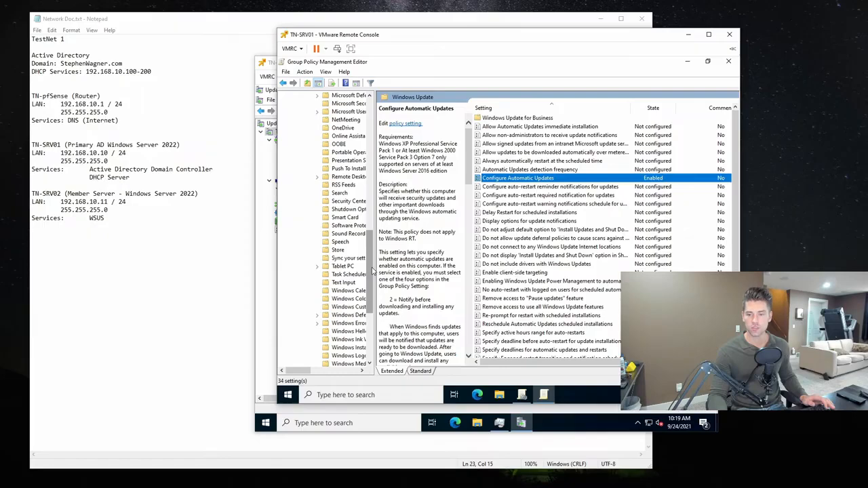
left_click_drag(373, 290, 377, 313)
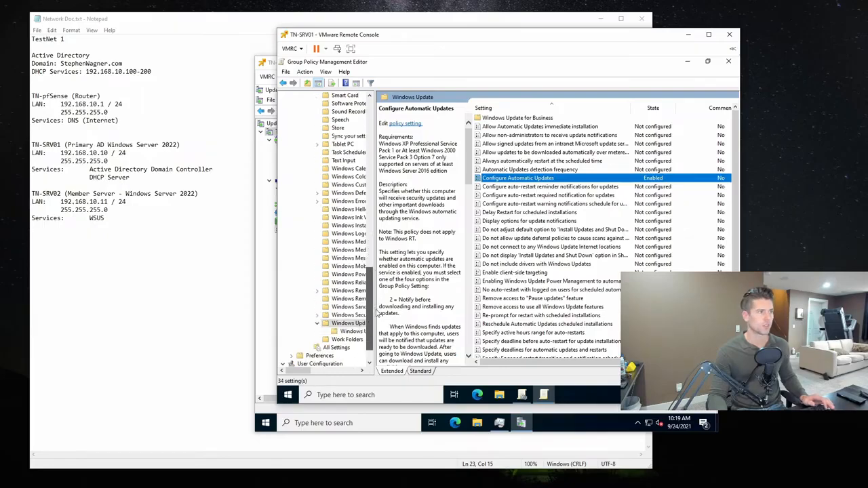
scroll(377, 313, "up", 2)
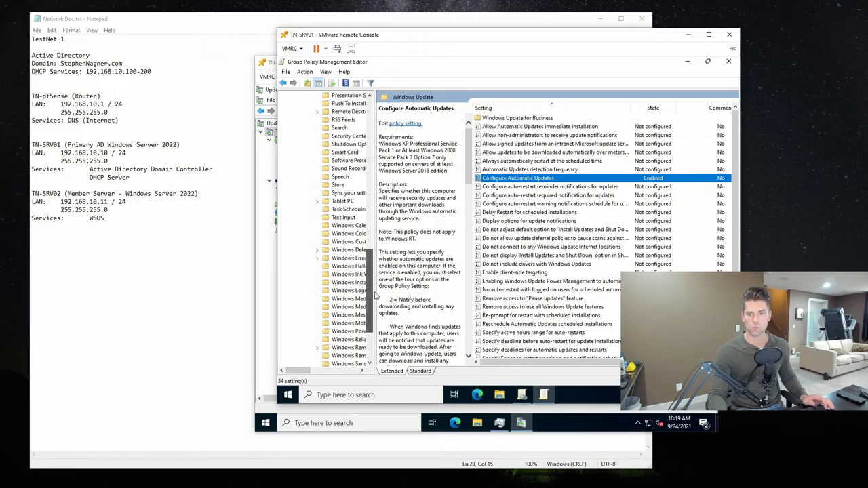
left_click(346, 153)
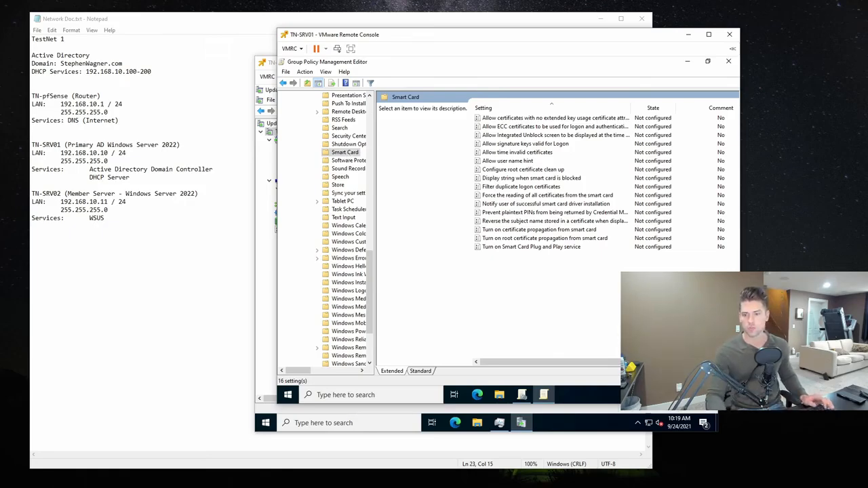
left_click_drag(376, 268, 420, 136)
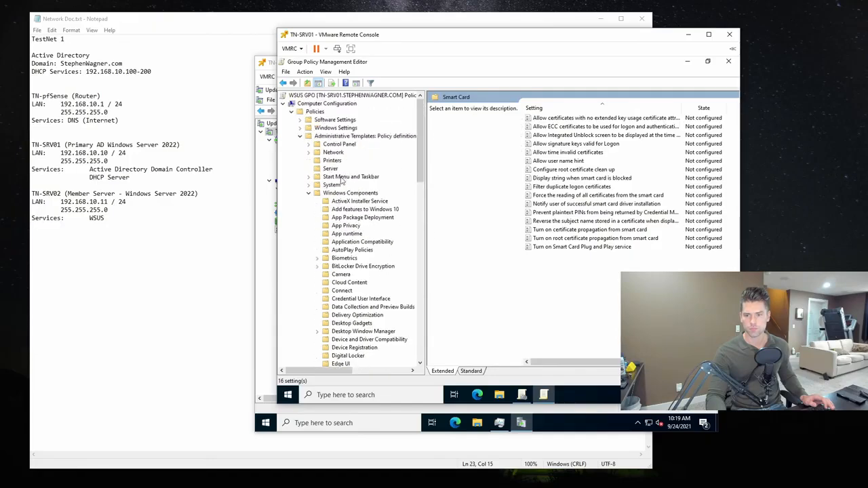
left_click(310, 193)
left_click(308, 184)
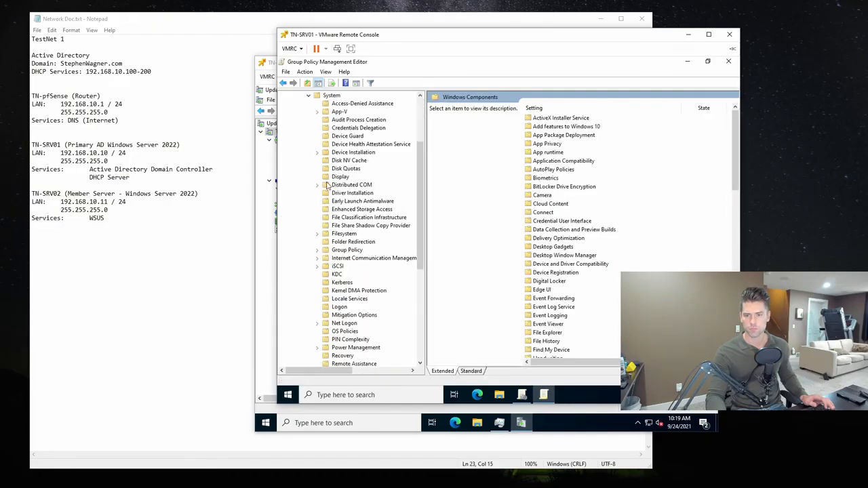
left_click(332, 96)
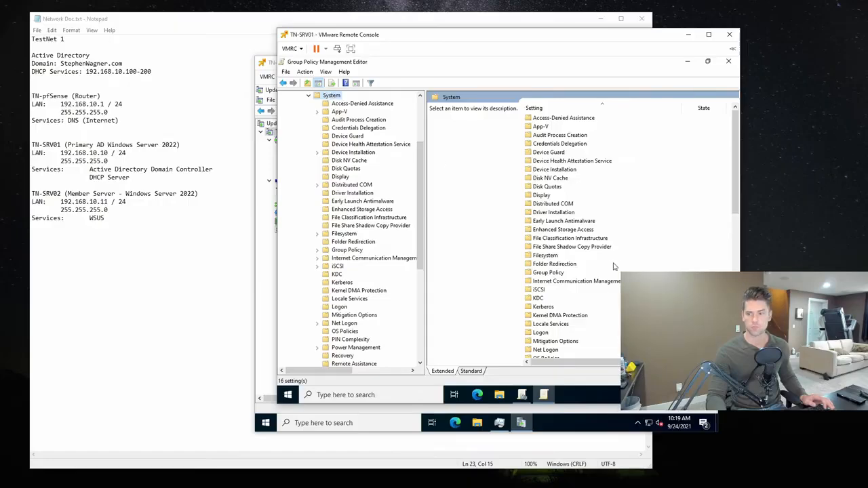
- Enable "Specify settings for optional component installation and component repair" with repair content downloaded directly from Windows Update instead of WSUS, save and close the editor
left_click_drag(734, 157, 735, 291)
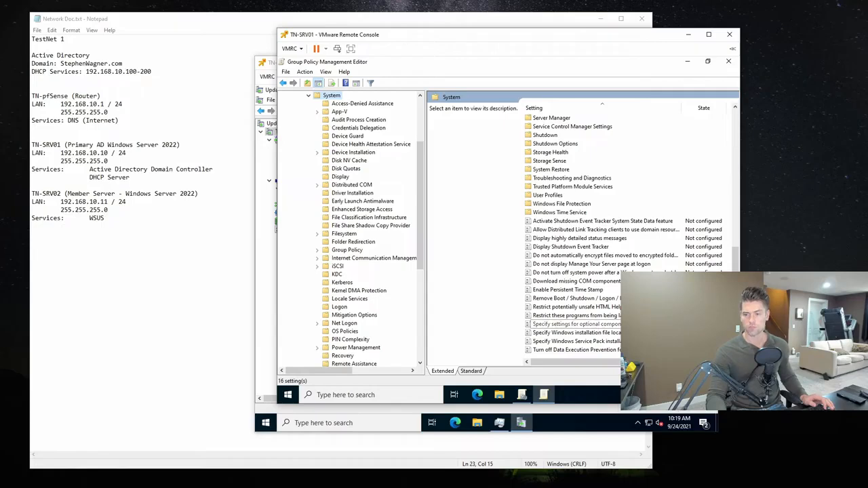
double_click(638, 325)
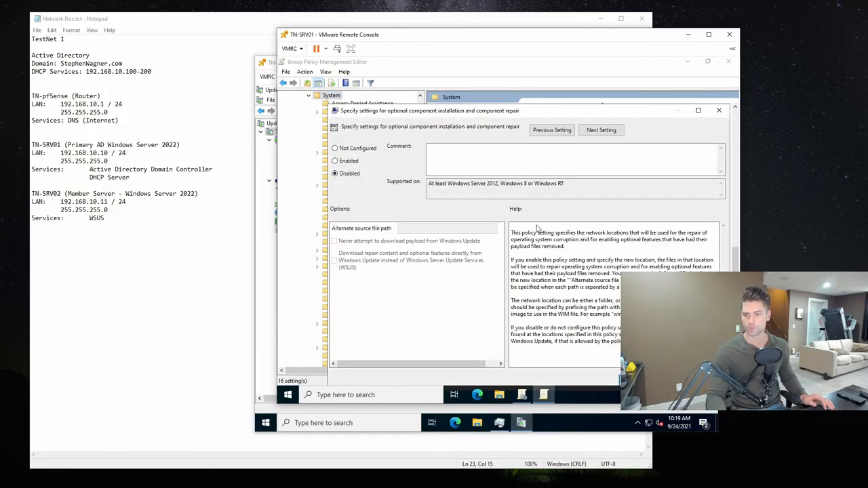
left_click_drag(471, 115, 455, 105)
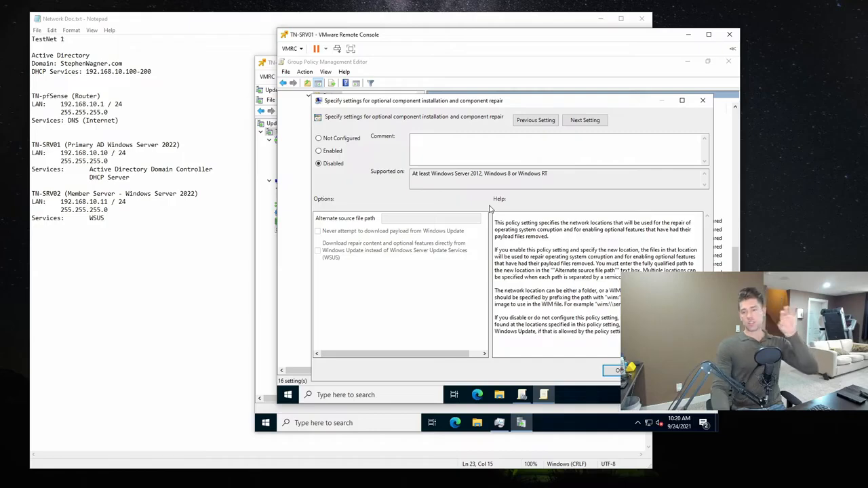
left_click(332, 154)
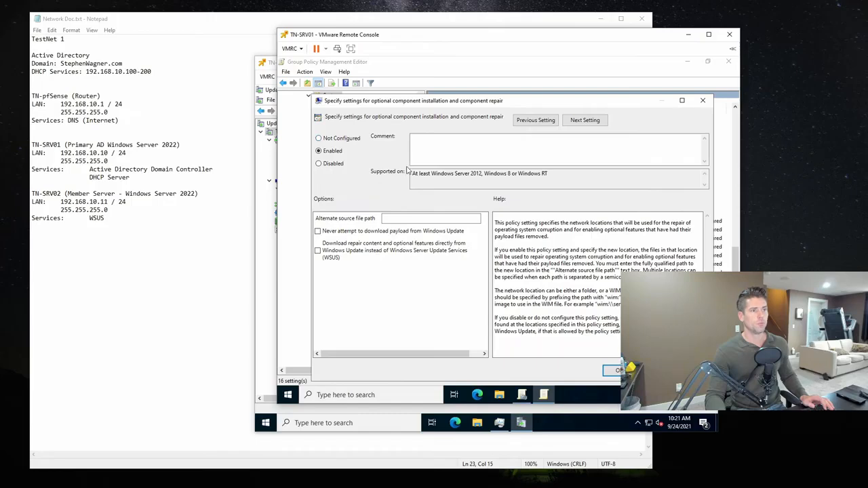
left_click(317, 252)
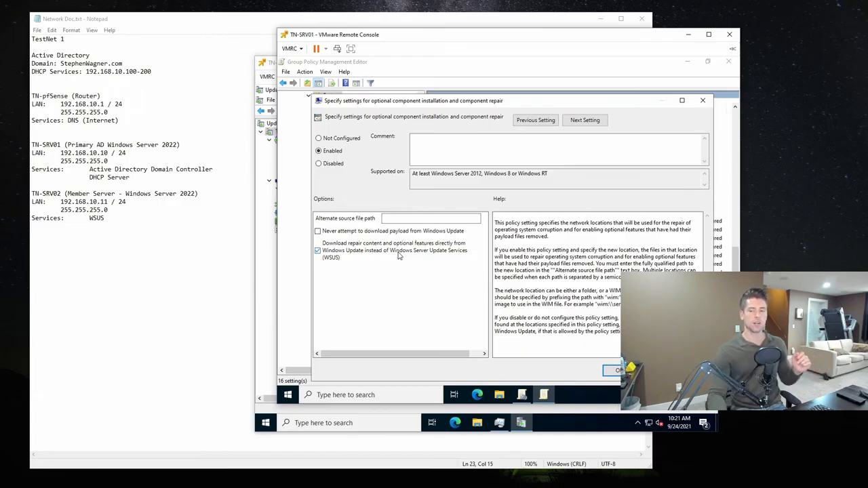
left_click(692, 371)
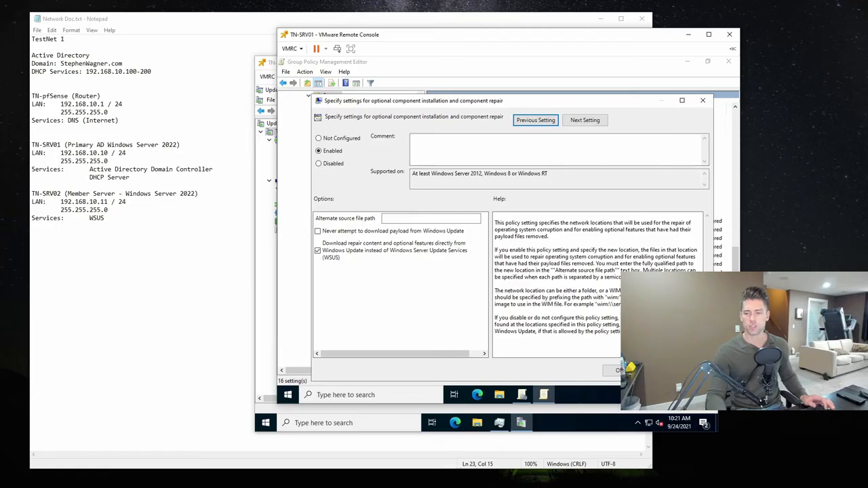
left_click(611, 372)
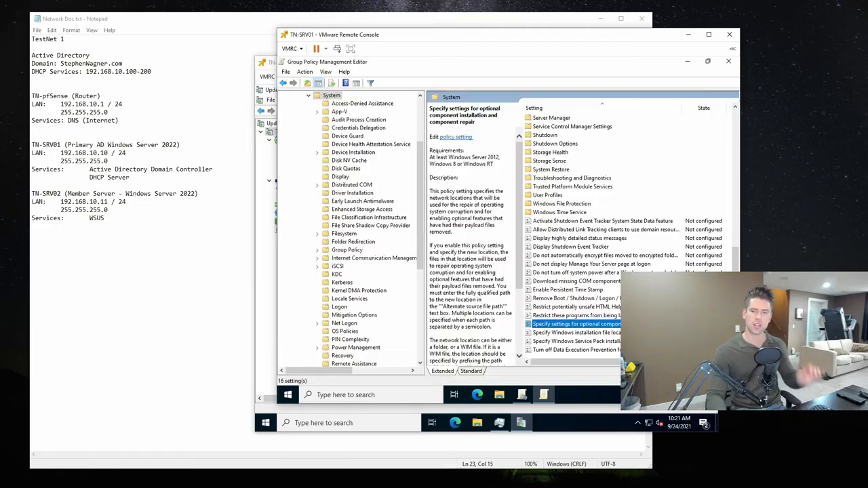
left_click(729, 61)
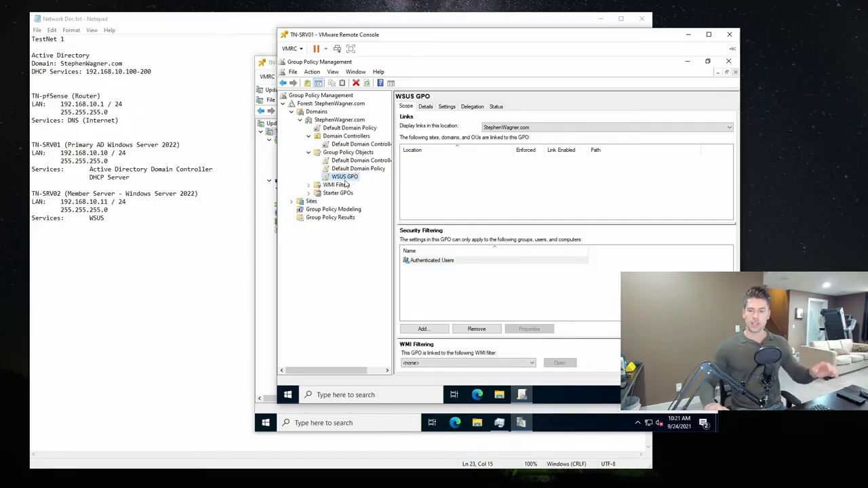
- Open Active Directory Users and Computers, examine the Computers container and the object types it can create, and close the console
key("super")
type("a")
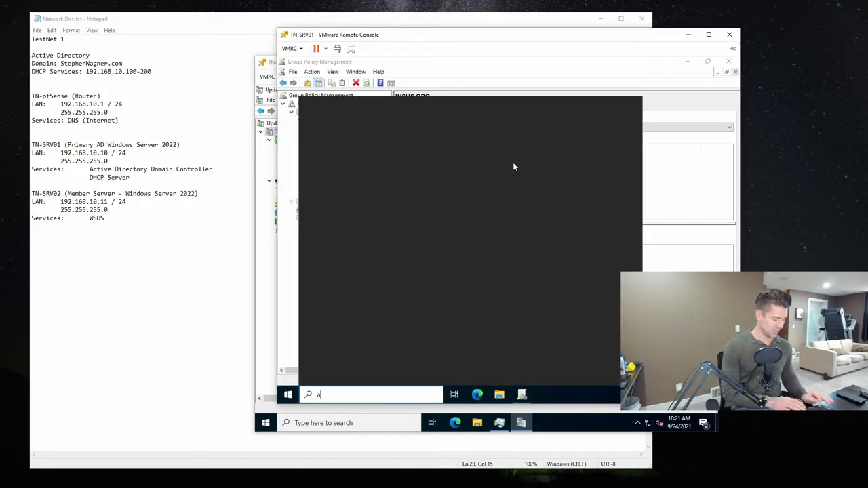
type("ctive")
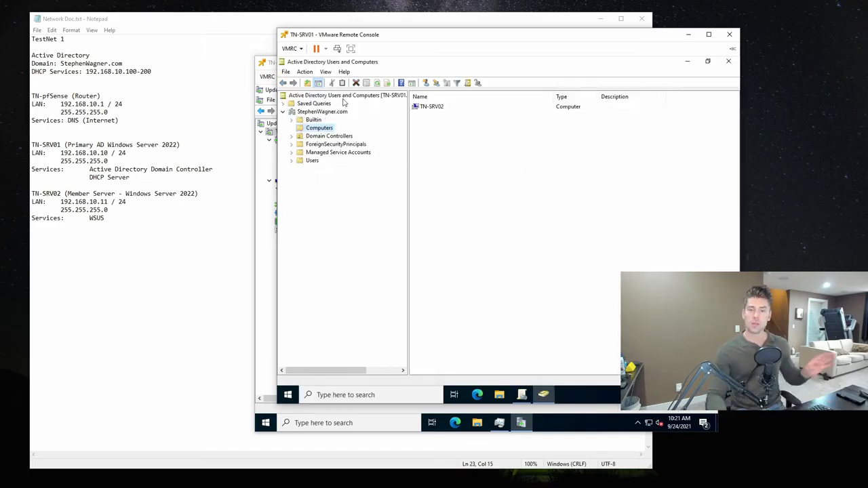
right_click(314, 131)
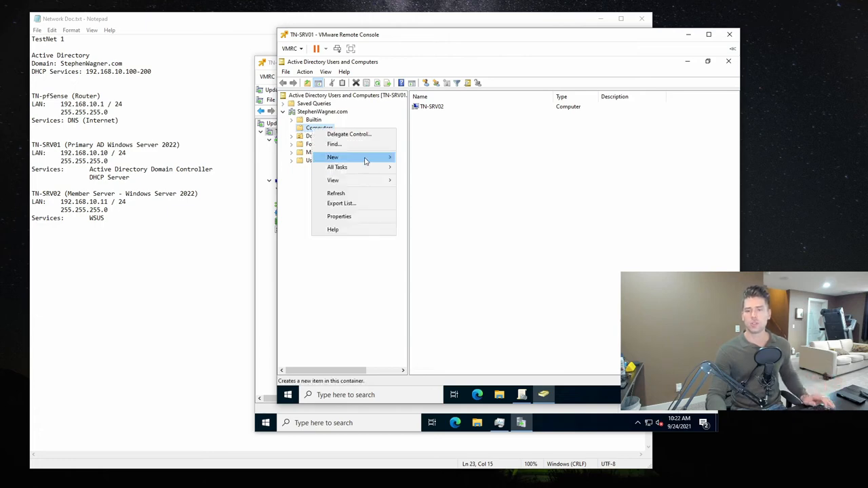
mouse_move(367, 158)
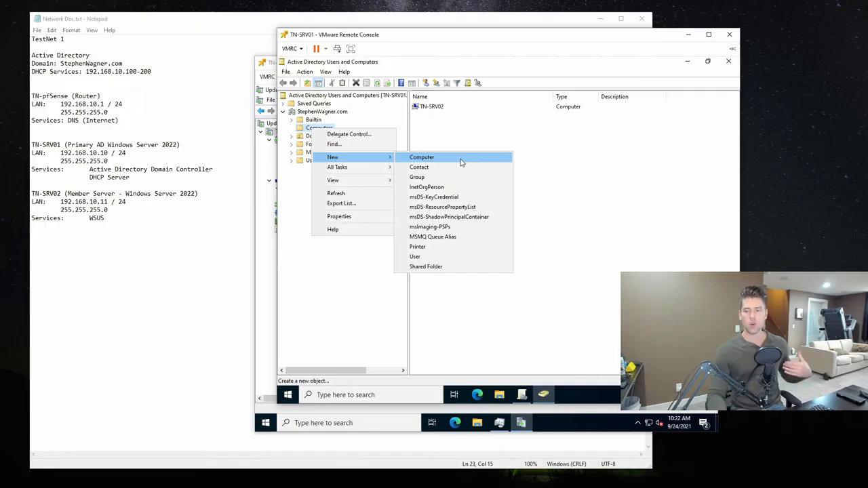
left_click(608, 141)
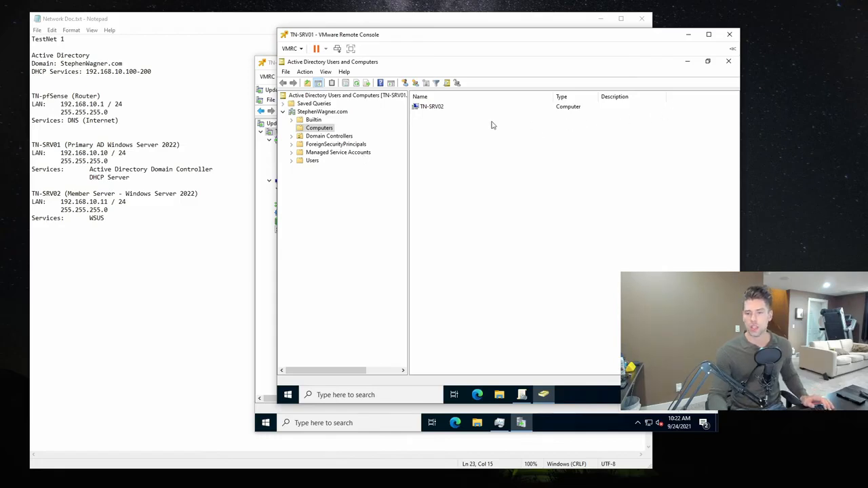
left_click(729, 61)
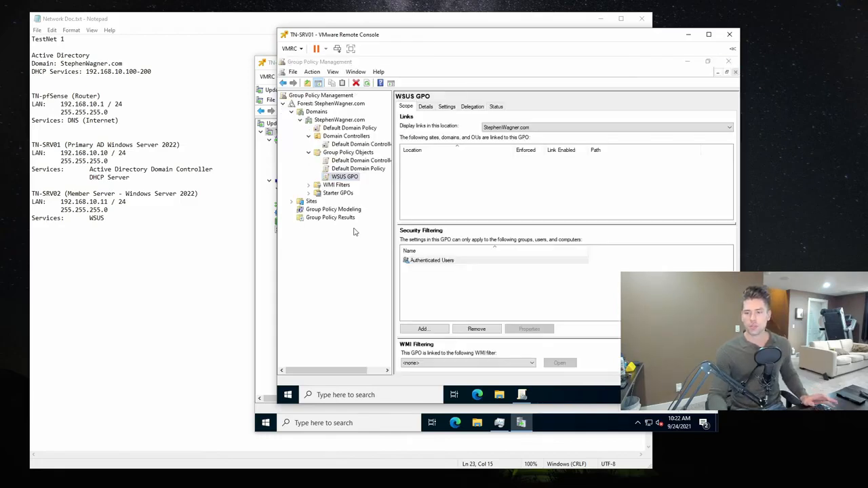
right_click(342, 178)
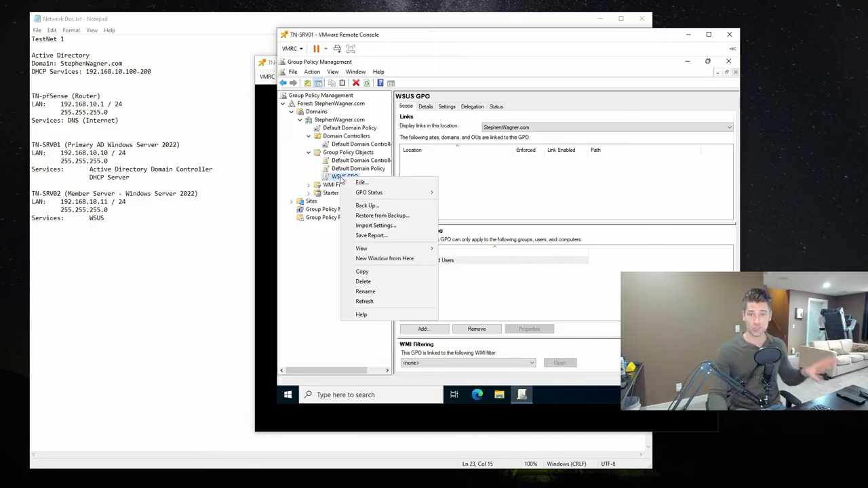
mouse_move(380, 193)
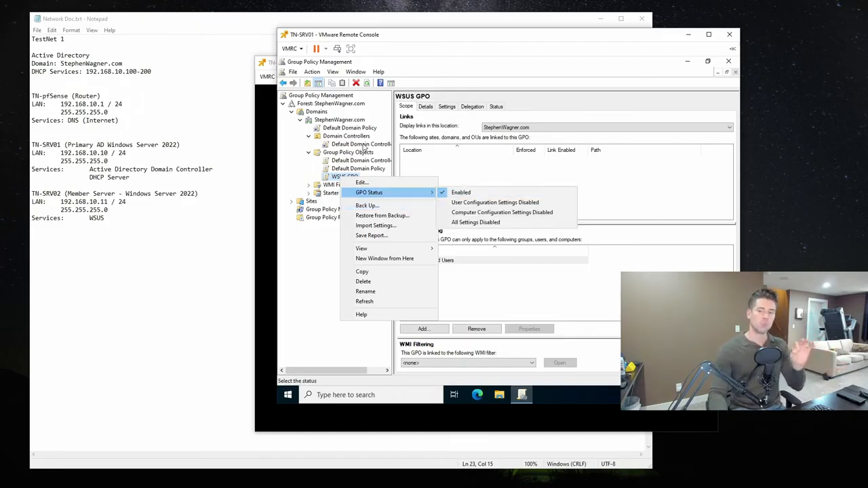
left_click(331, 178)
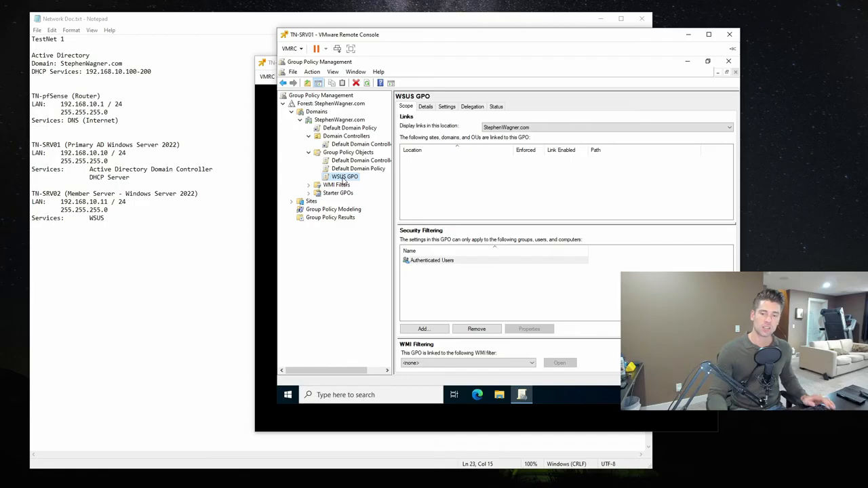
right_click(344, 180)
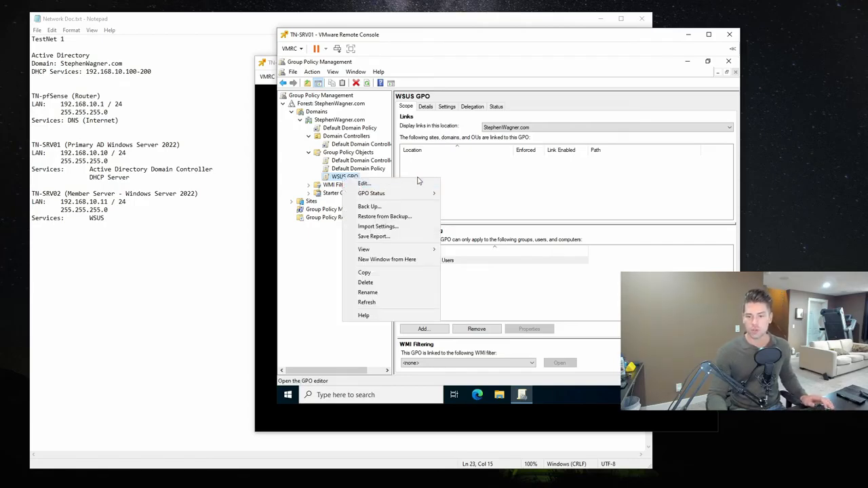
left_click(562, 180)
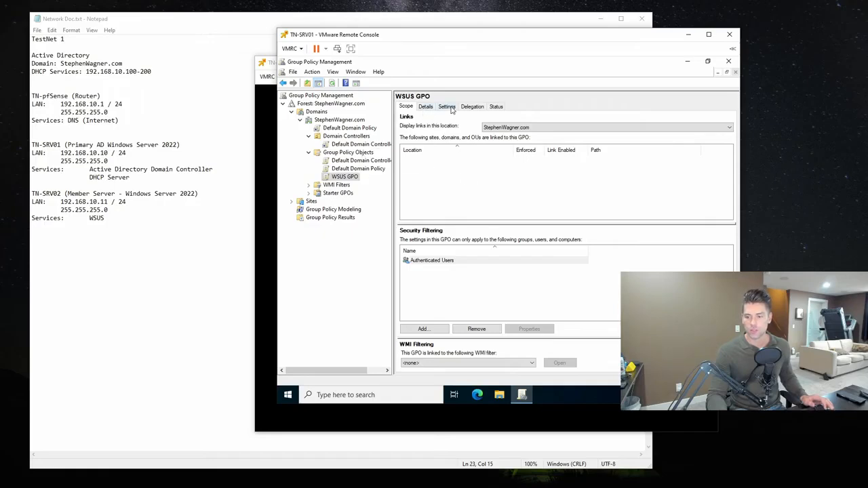
right_click(343, 178)
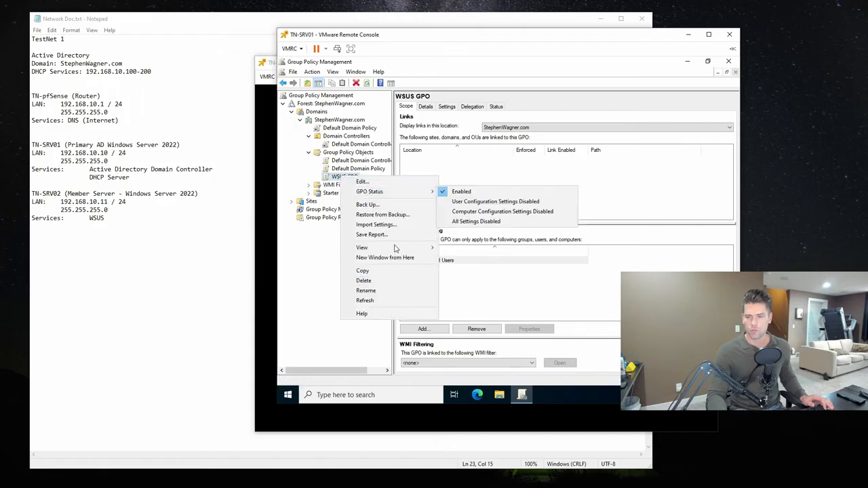
left_click(302, 251)
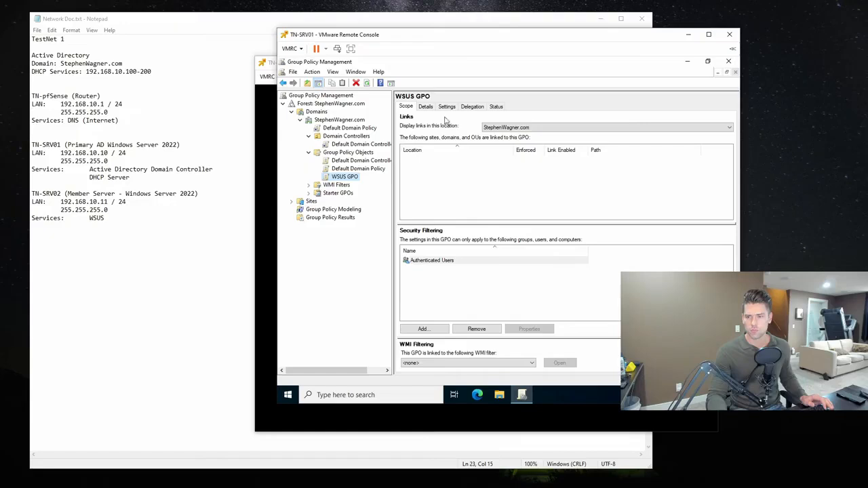
- Review the WSUS GPO's settings and details, and link the GPO to the root of the domain
left_click(425, 106)
left_click(444, 107)
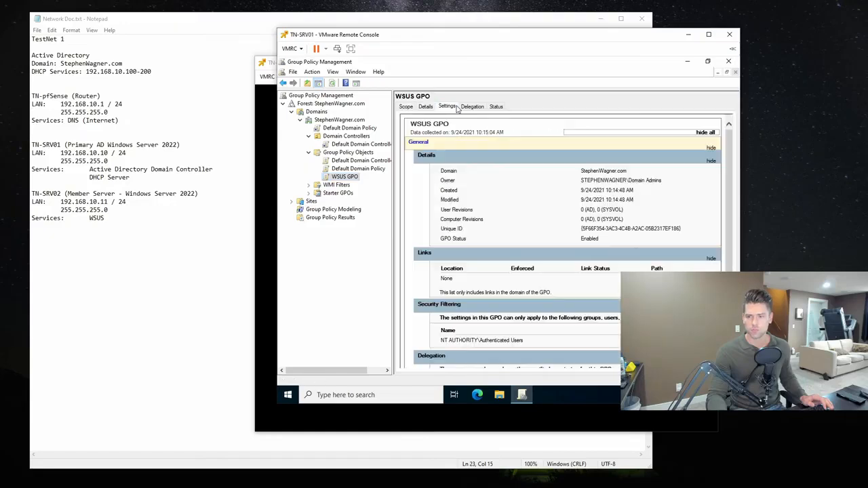
left_click(426, 108)
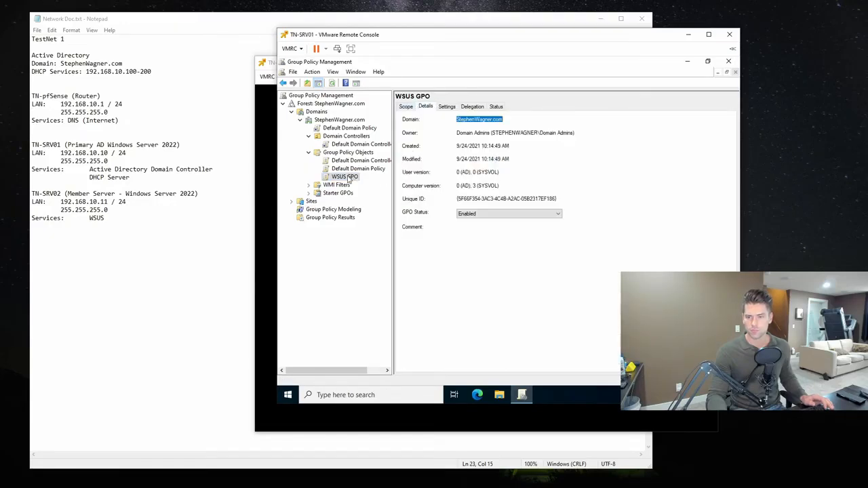
left_click_drag(357, 174, 349, 121)
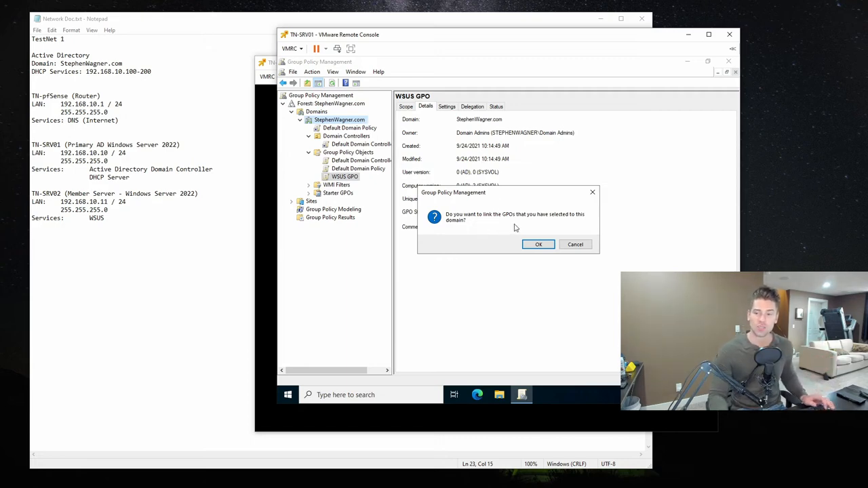
left_click(540, 245)
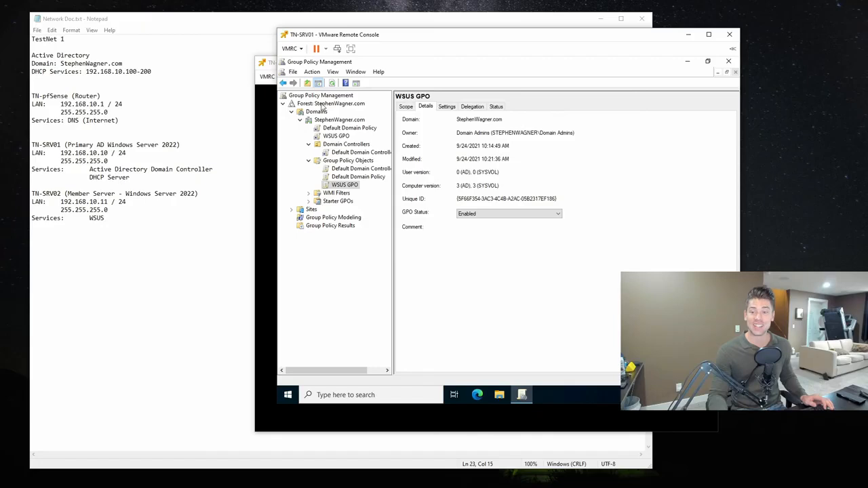
- Select the WSUS GPO link under the domain and examine its scope, details and available GPO status options
left_click(357, 123)
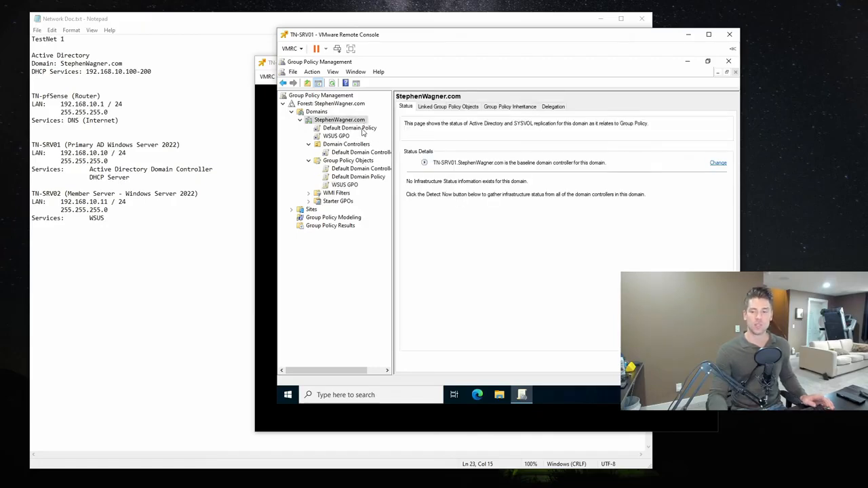
left_click(334, 137)
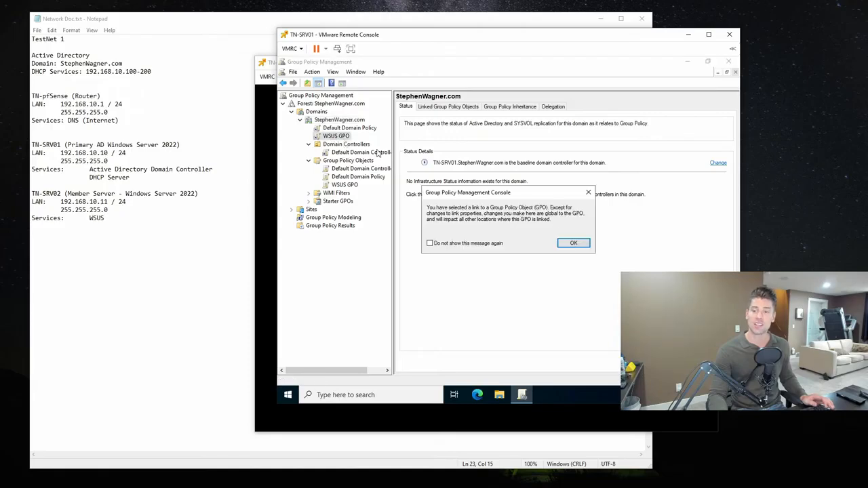
left_click(569, 244)
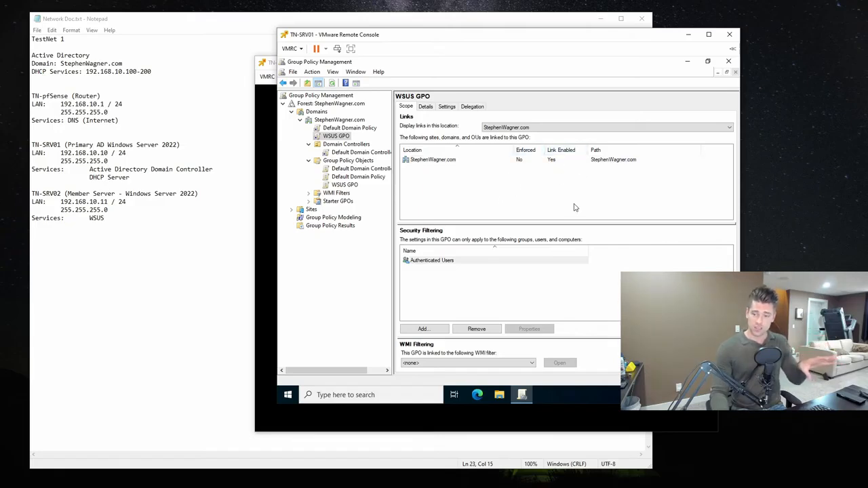
left_click(429, 108)
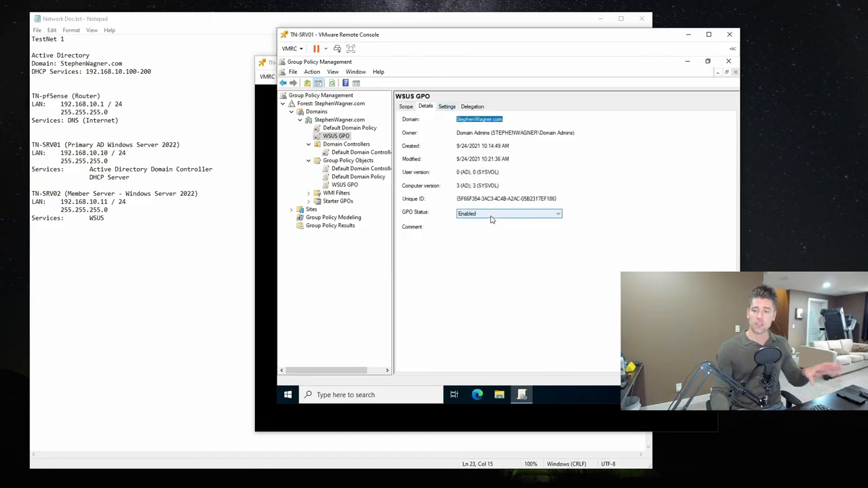
left_click(536, 215)
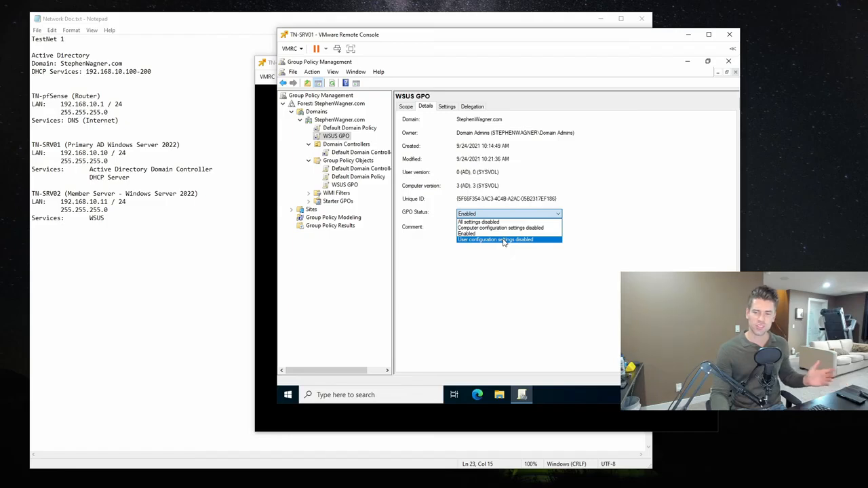
left_click(627, 246)
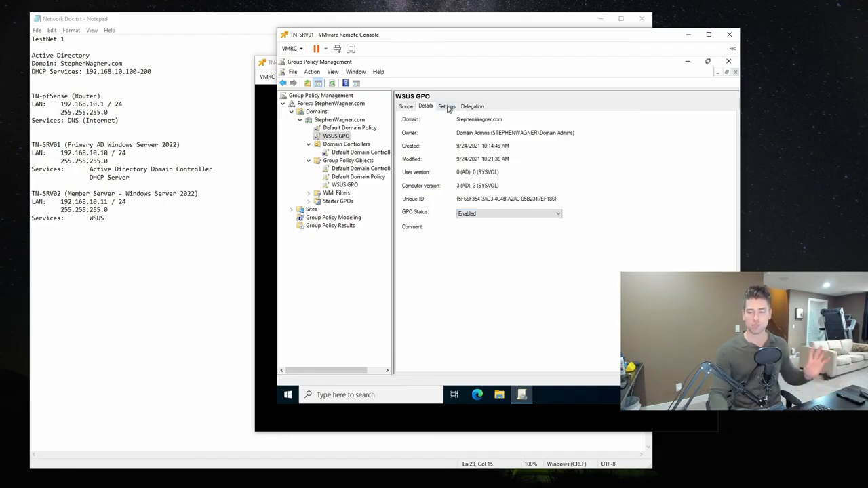
- Show the WSUS GPO's full settings report, review its configured computer policies and close Group Policy Management
left_click(448, 109)
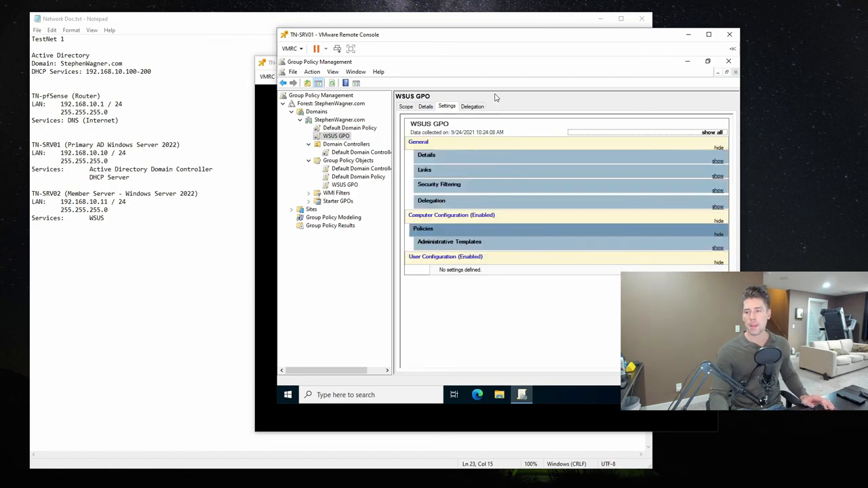
left_click(711, 133)
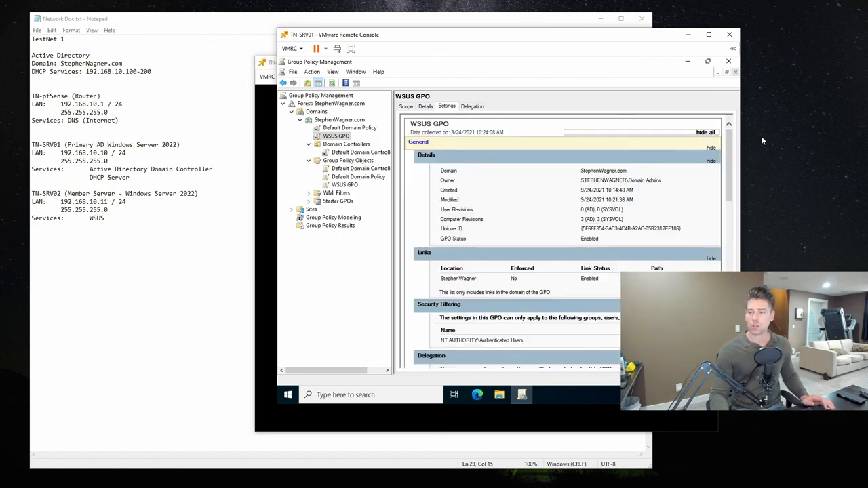
left_click_drag(732, 154, 731, 245)
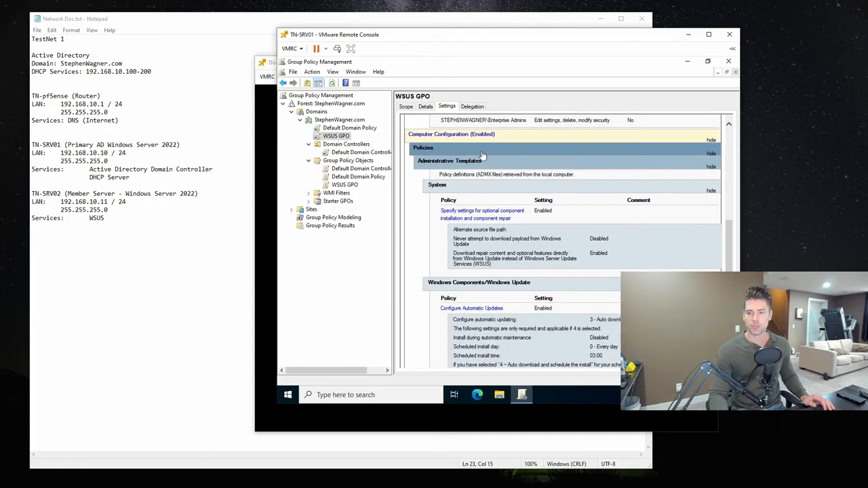
left_click_drag(731, 239, 731, 282)
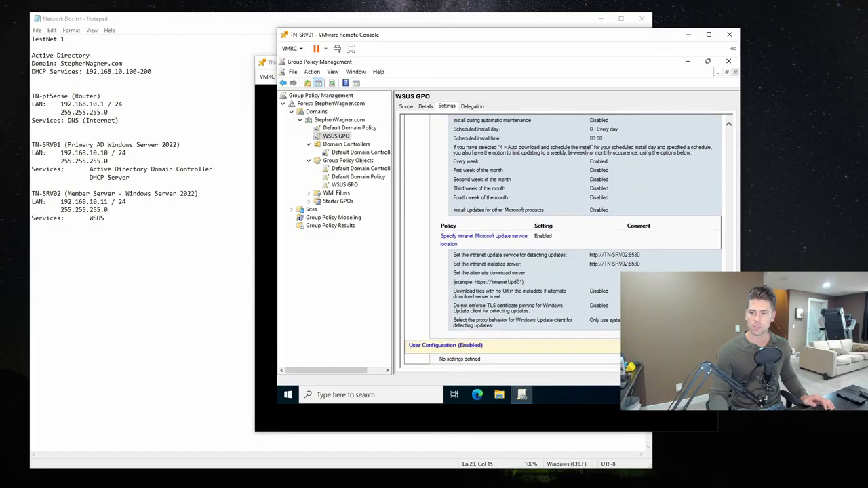
left_click(354, 297)
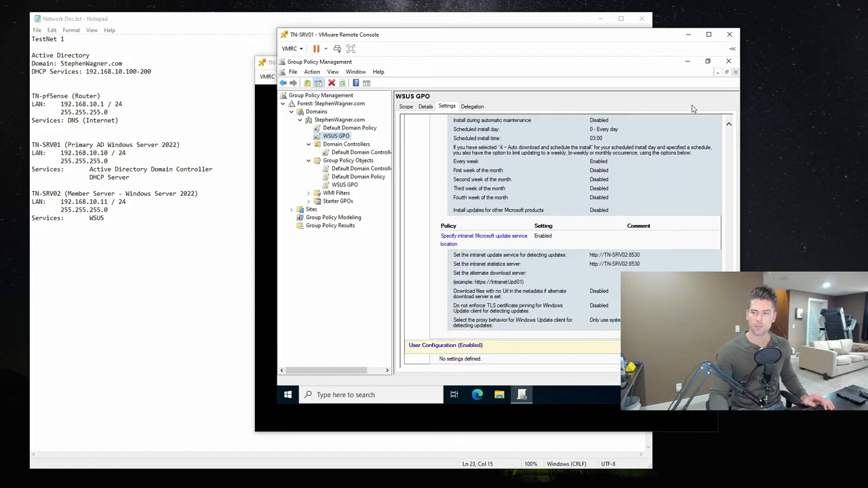
left_click(339, 120)
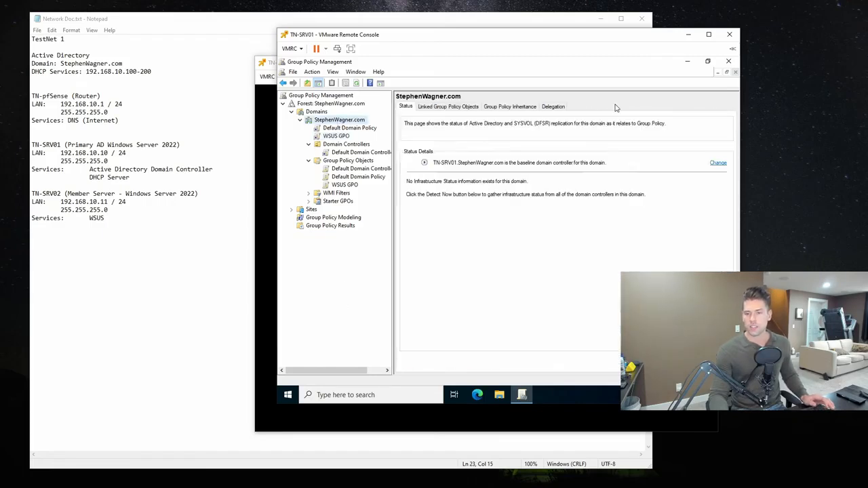
left_click(728, 63)
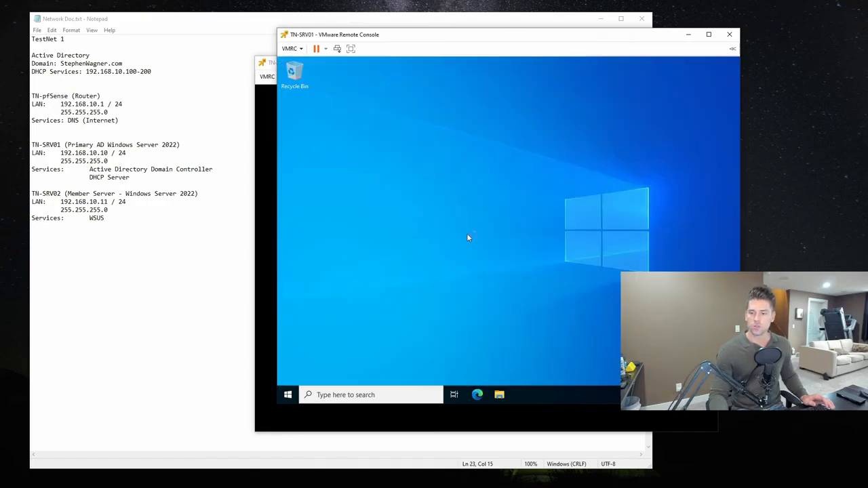
- Run "gpupdate /force" in a Command Prompt opened as administrator on TN-SRV01, and exit the prompt
left_click(288, 395)
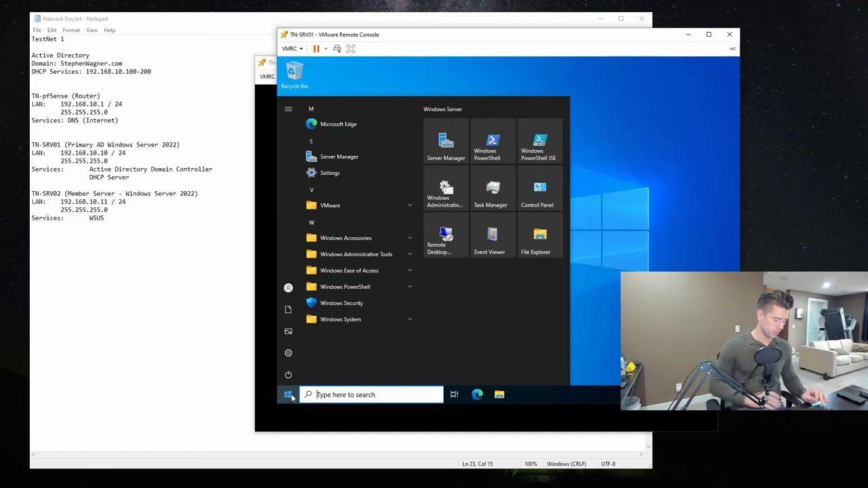
type("cmd")
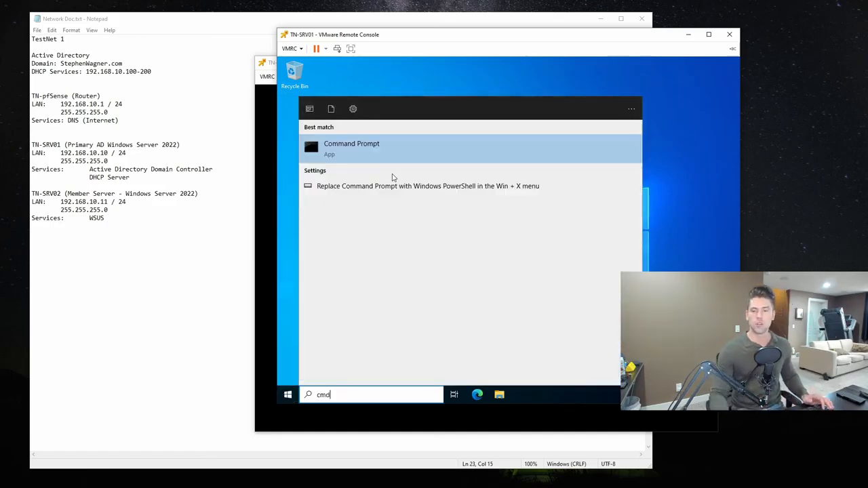
right_click(363, 147)
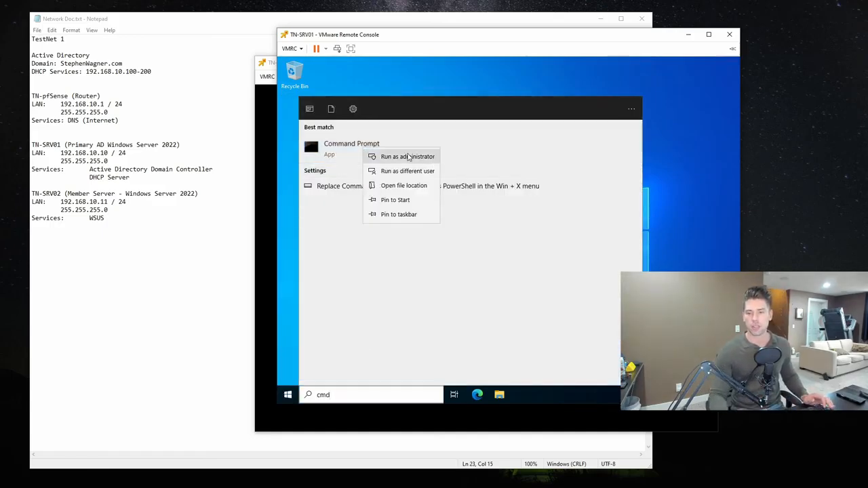
left_click(410, 157)
type("gpupdate /force")
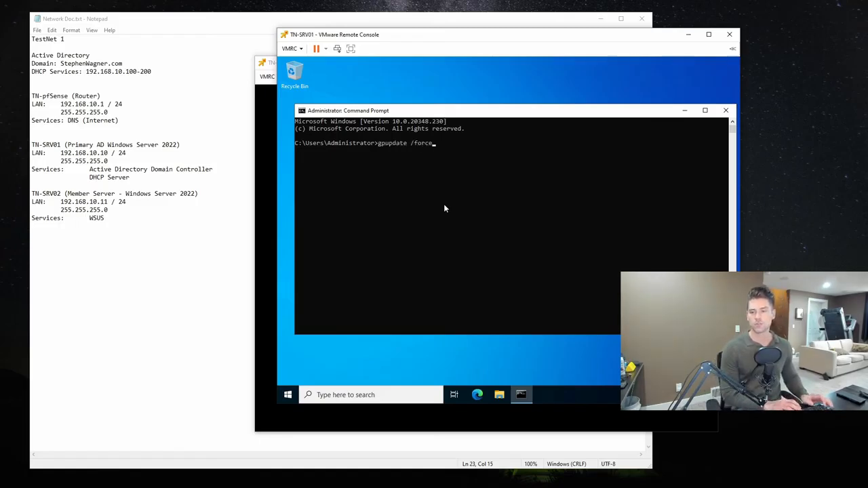
key("Return")
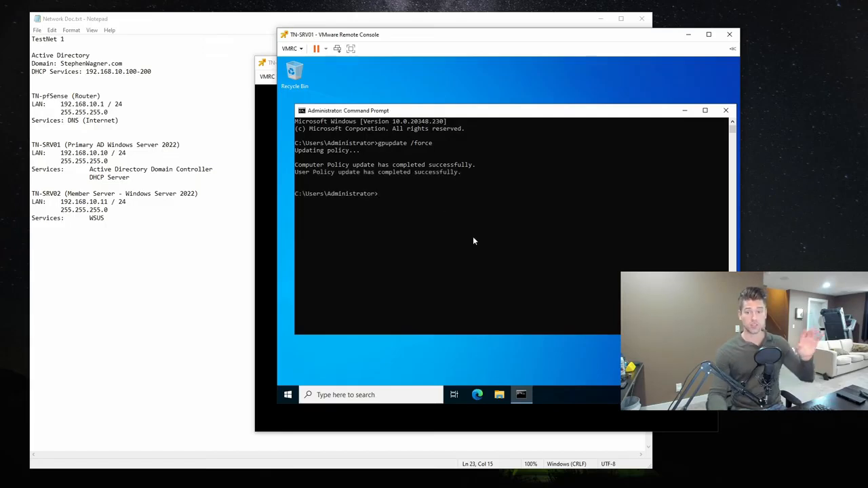
type("exit")
key("Return")
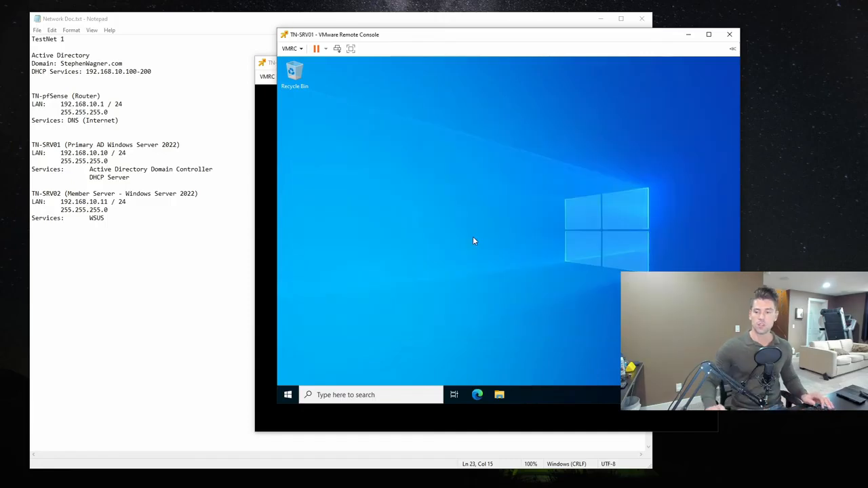
- Open the Windows Update settings on TN-SRV01 and examine the policies set on the device and the optional driver updates
left_click(288, 395)
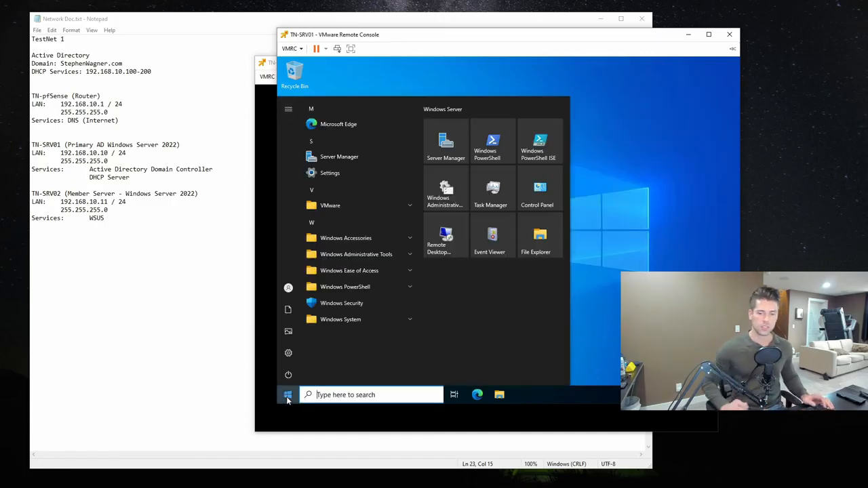
left_click(289, 353)
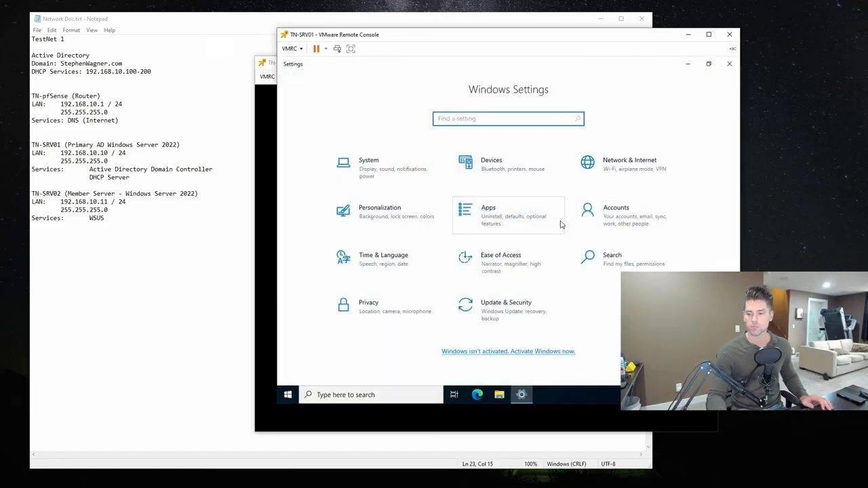
left_click(507, 307)
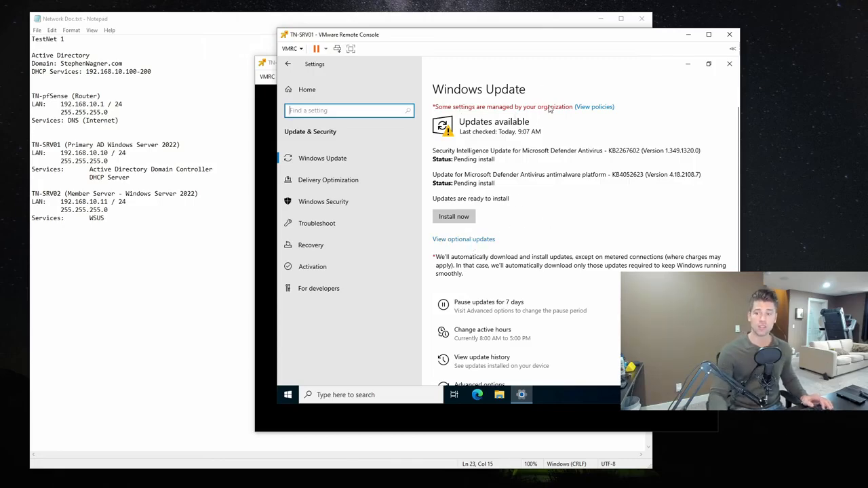
left_click(593, 107)
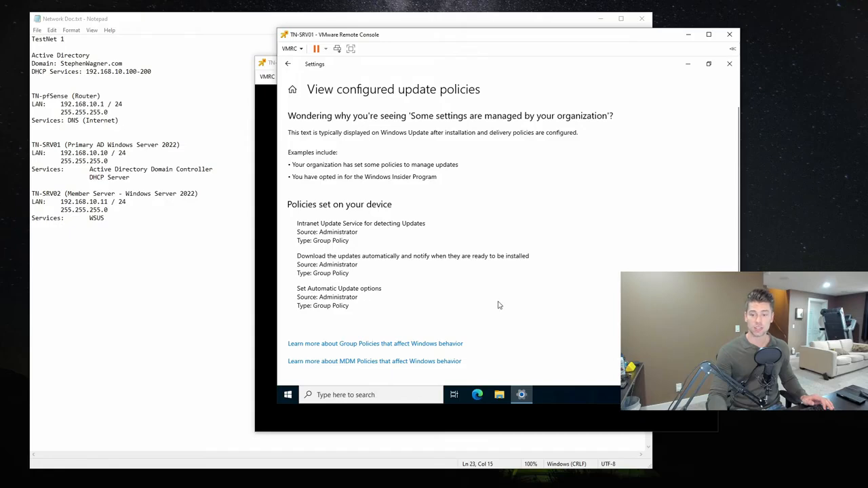
left_click(288, 66)
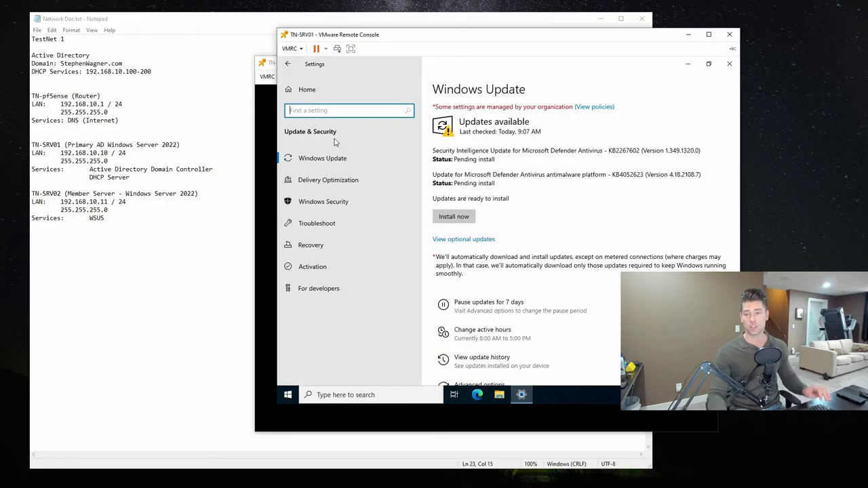
left_click(466, 240)
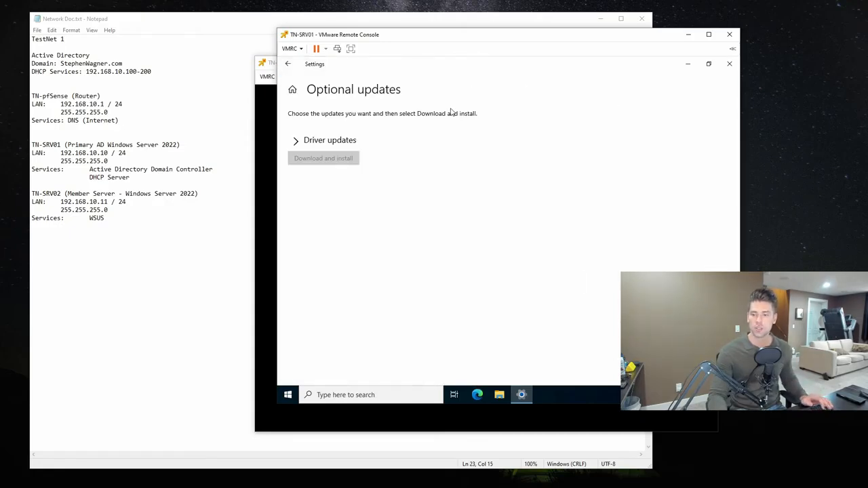
left_click(297, 141)
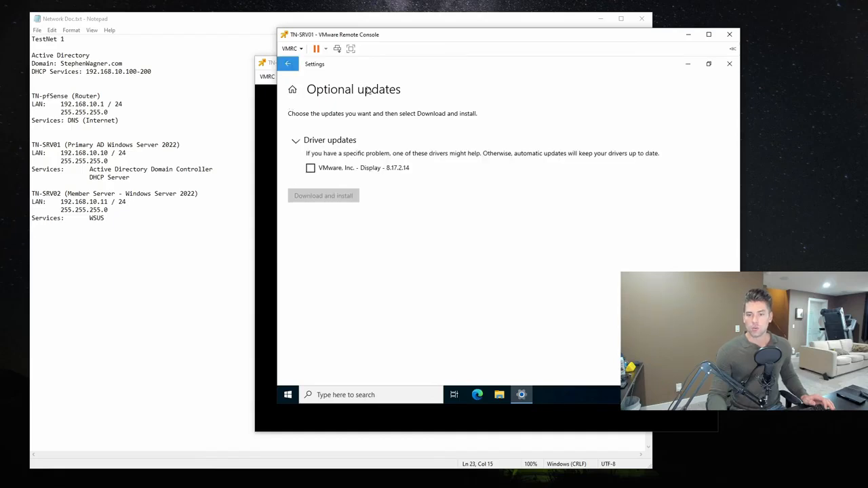
left_click(288, 64)
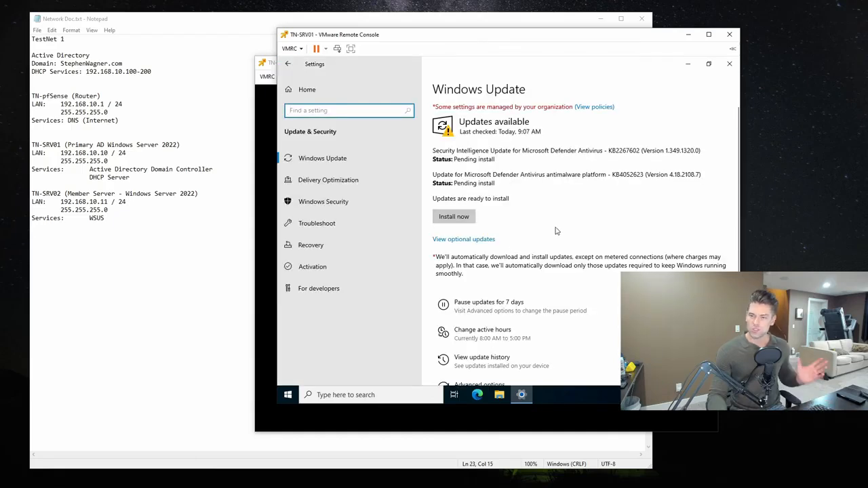
- Install the pending Microsoft Defender updates and start a new check for updates
left_click(460, 220)
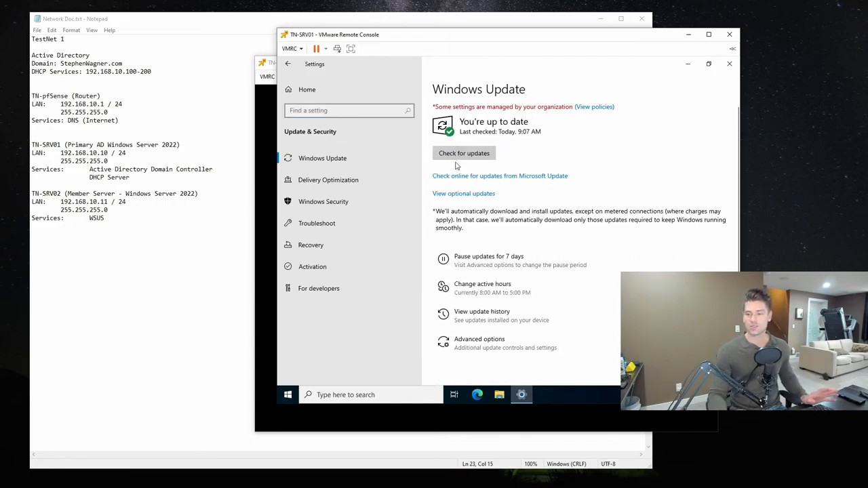
left_click(458, 154)
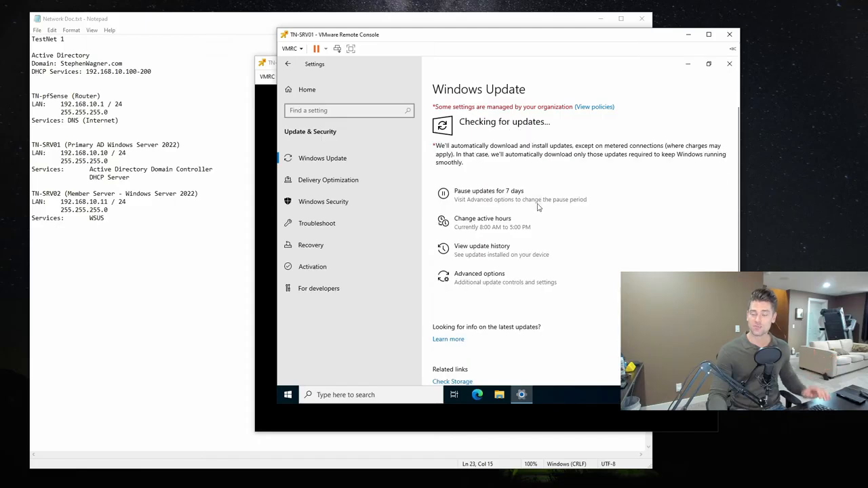
- Switch to the TN-SRV02 remote console and send the unlock command to bring up its password sign-in screen
left_click(272, 68)
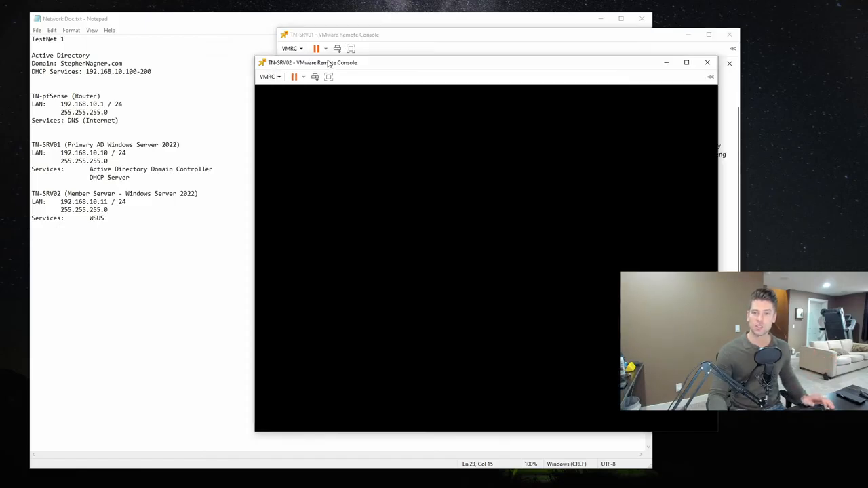
mouse_move(417, 172)
left_click(268, 77)
left_click(292, 108)
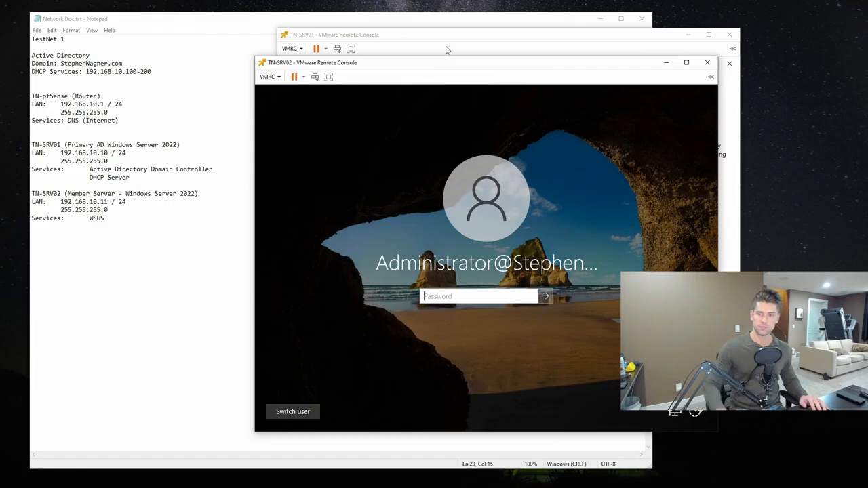
- Sign in to TN-SRV02 with the administrator account's password and refresh the All Computers list in Update Services
type("********")
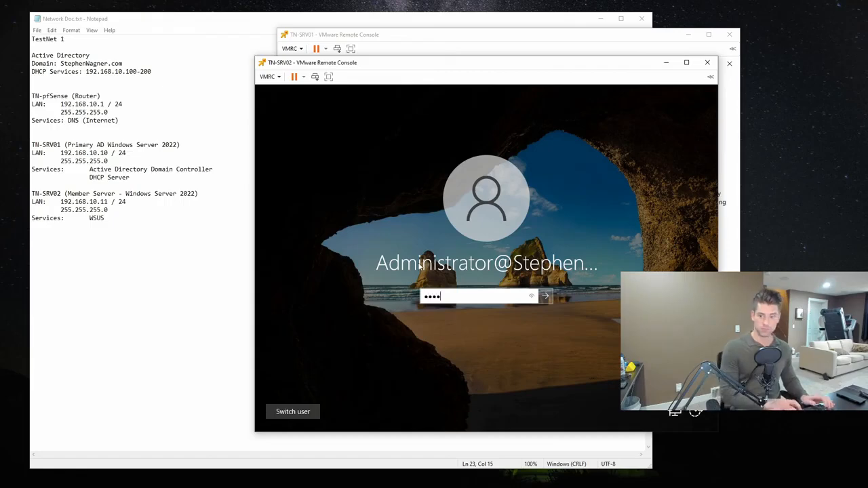
key("Return")
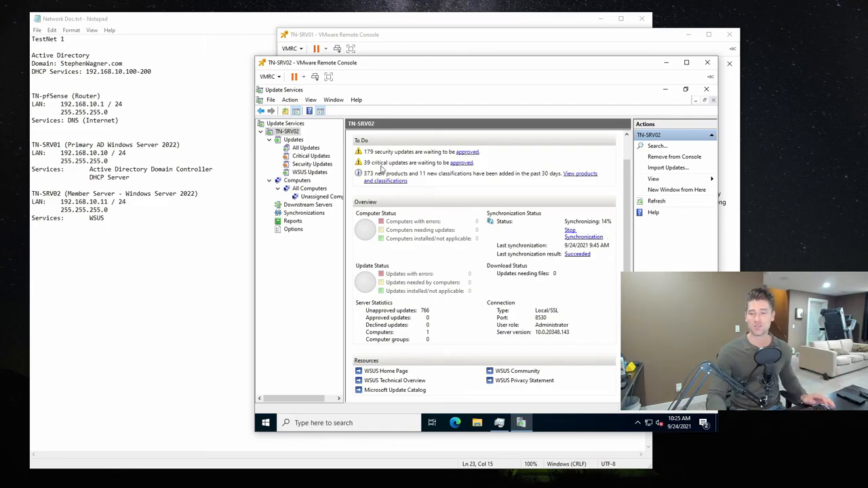
left_click(298, 181)
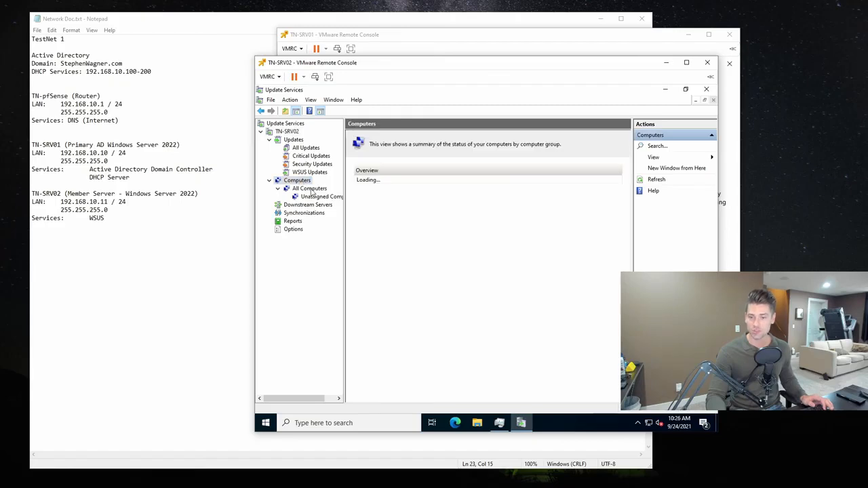
left_click(310, 191)
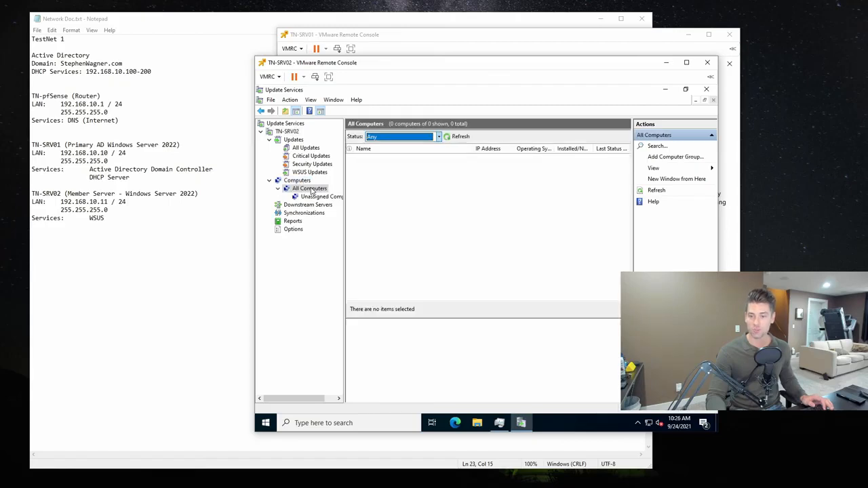
left_click(455, 138)
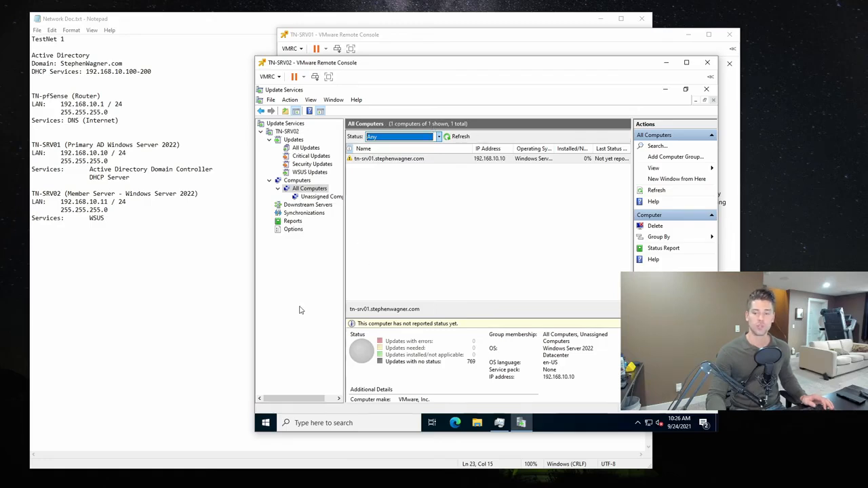
- Run "gpupdate /force" in a Command Prompt opened as administrator on TN-SRV02, and exit the prompt
left_click(265, 423)
type("cmd")
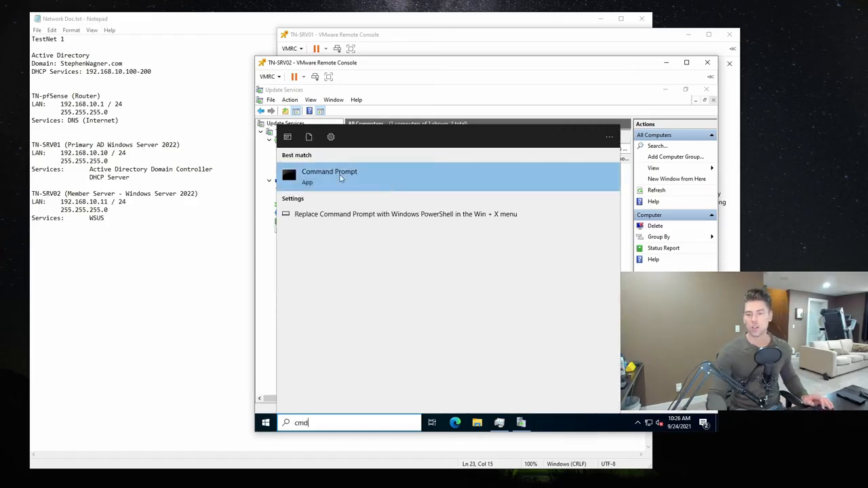
right_click(341, 177)
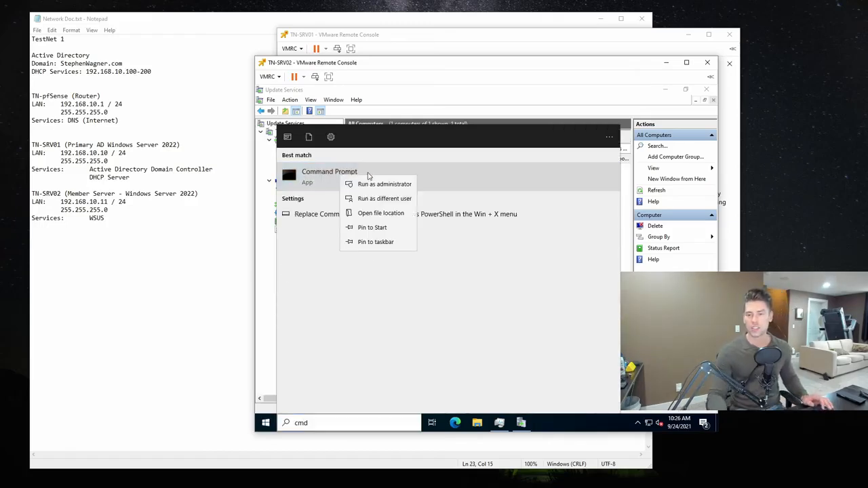
left_click(373, 184)
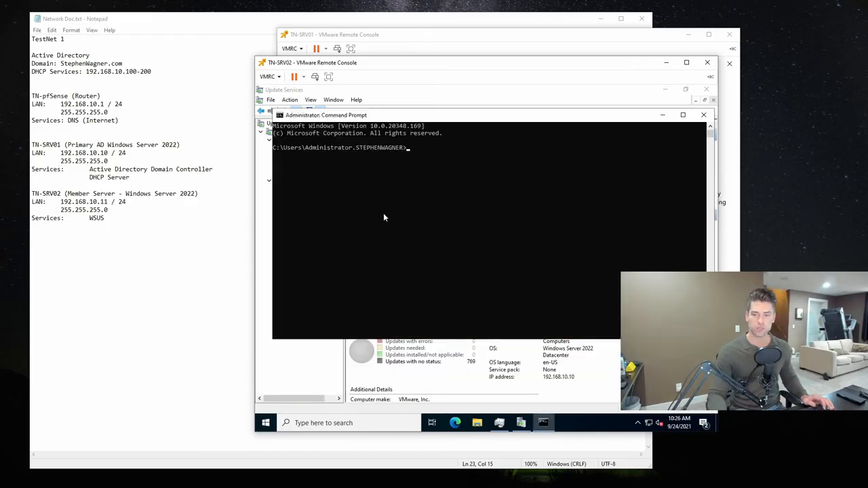
type("gpupdate /force")
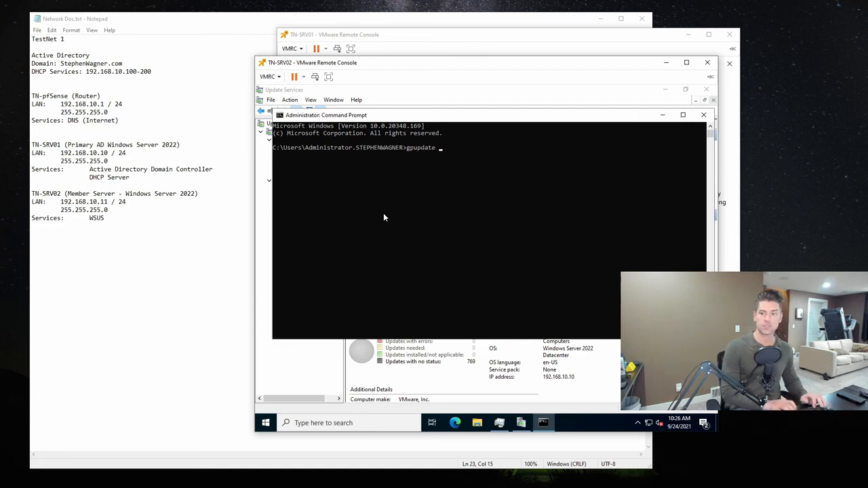
key("Return")
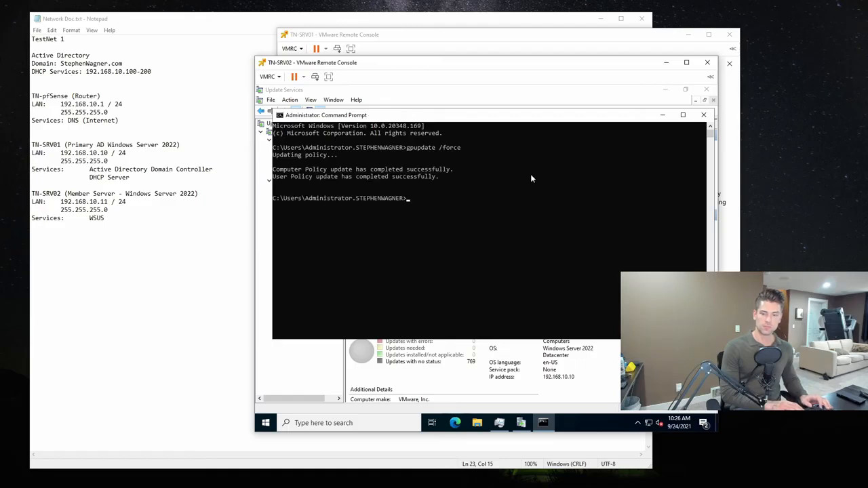
type("exit")
key("Return")
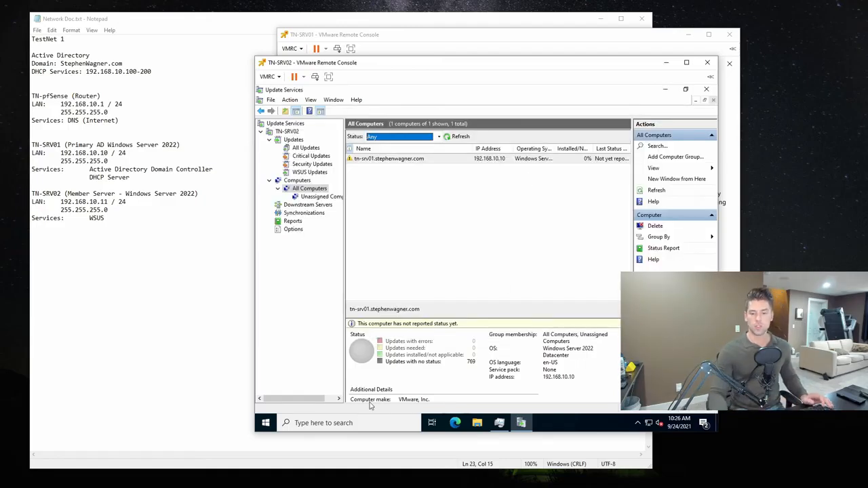
- Open the Windows Update settings on TN-SRV02 in a maximized window and start installing the pending updates
left_click(265, 423)
left_click(266, 380)
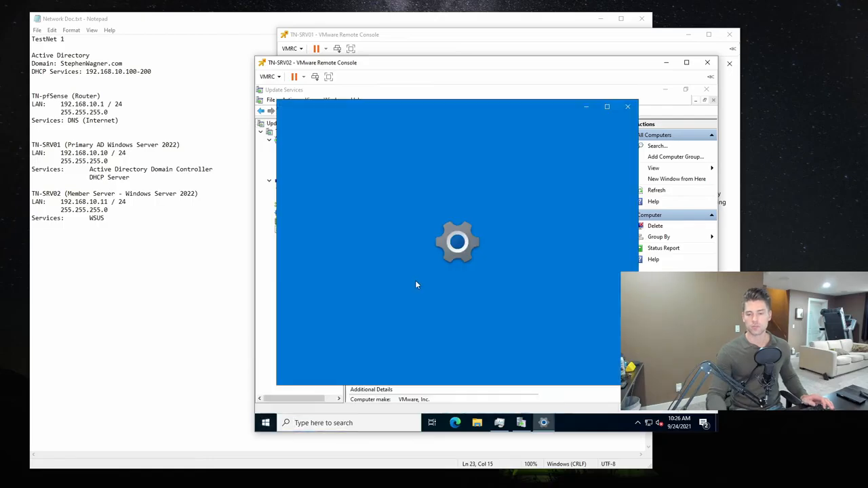
scroll(446, 316, "down", 3)
left_click(396, 327)
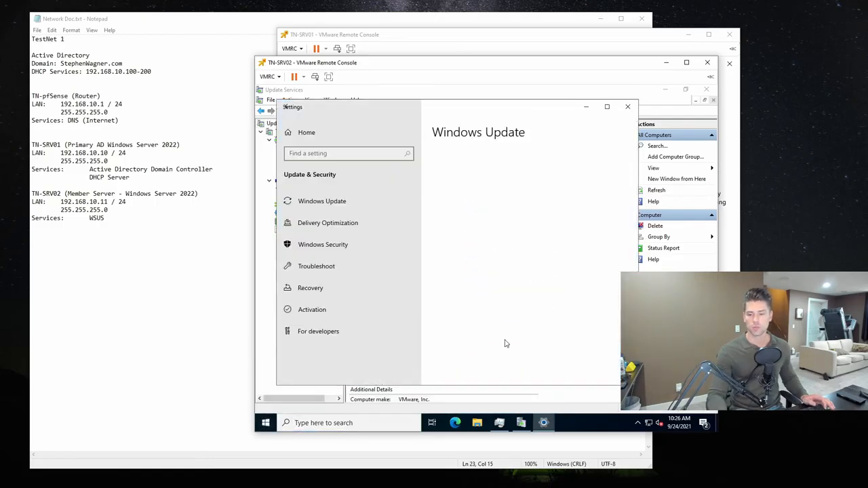
left_click(608, 107)
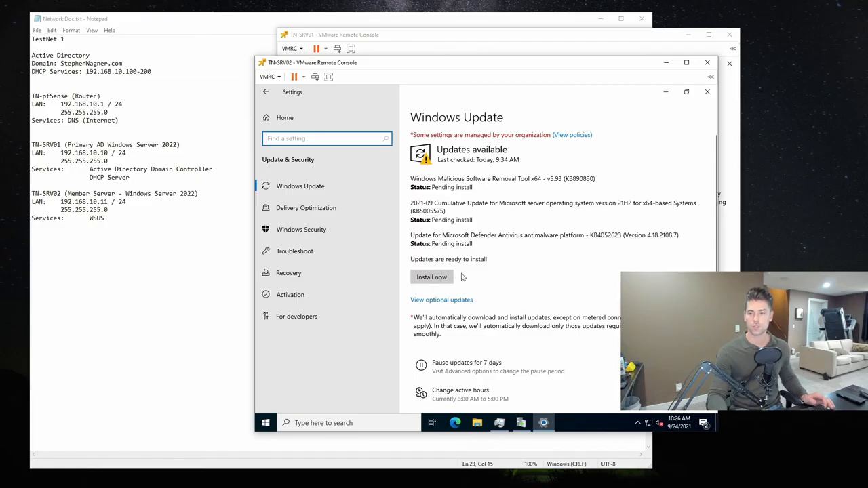
left_click(433, 278)
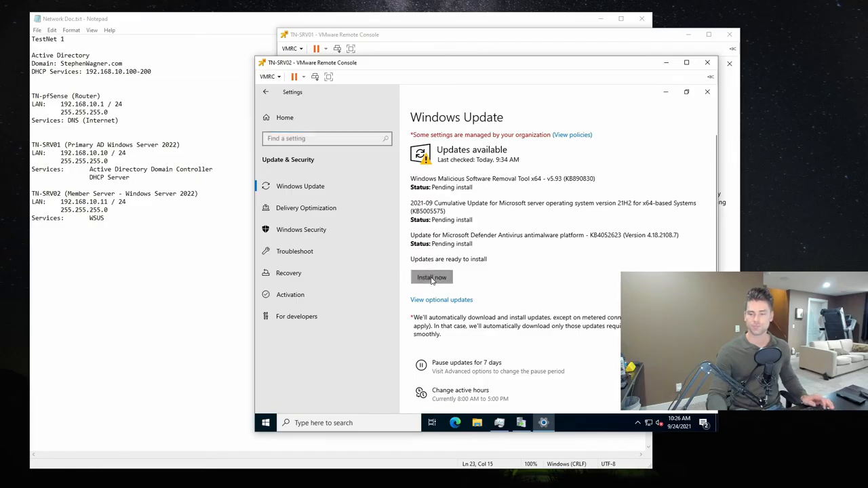
- Refresh the All Computers list in Update Services, and check the Windows Update installation status and the TN-SRV02 server overview
left_click(665, 93)
left_click(457, 136)
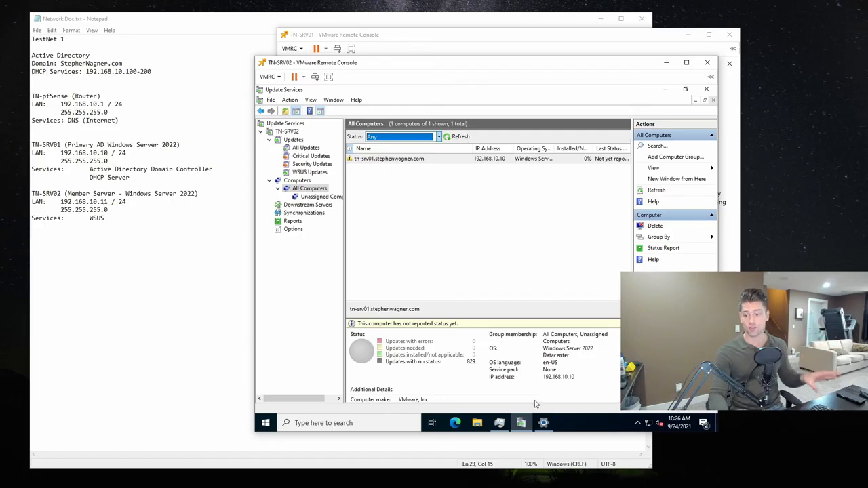
left_click(543, 422)
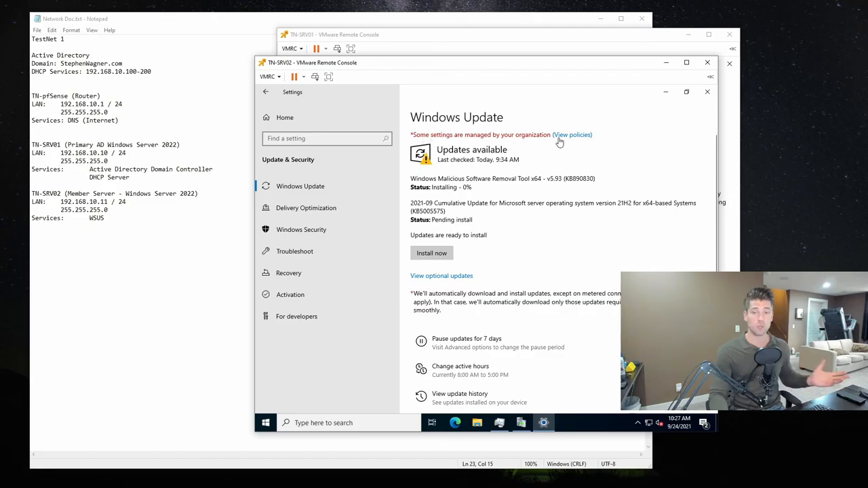
left_click(666, 93)
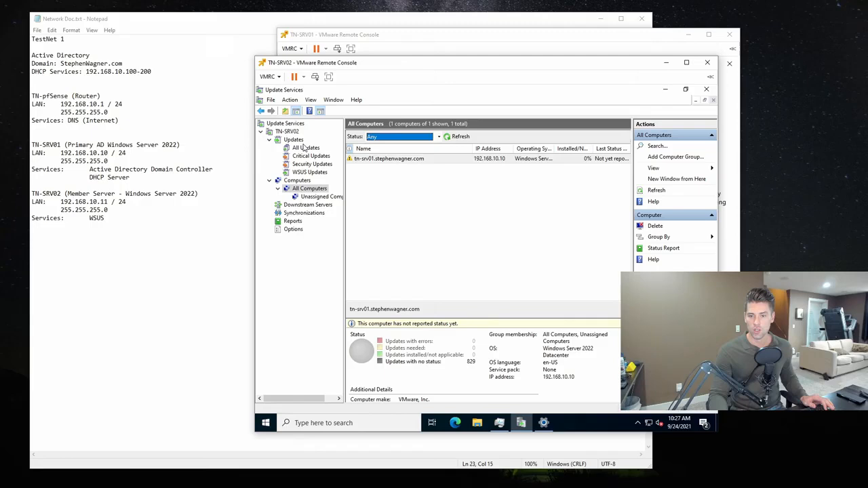
left_click(287, 132)
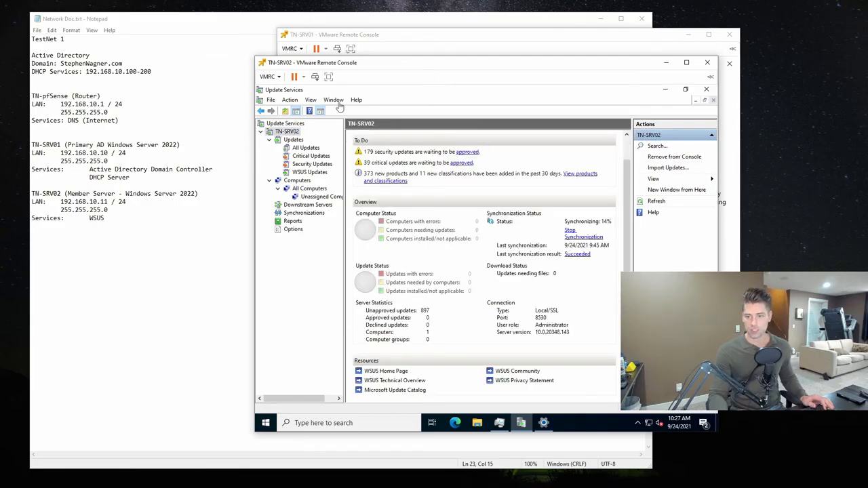
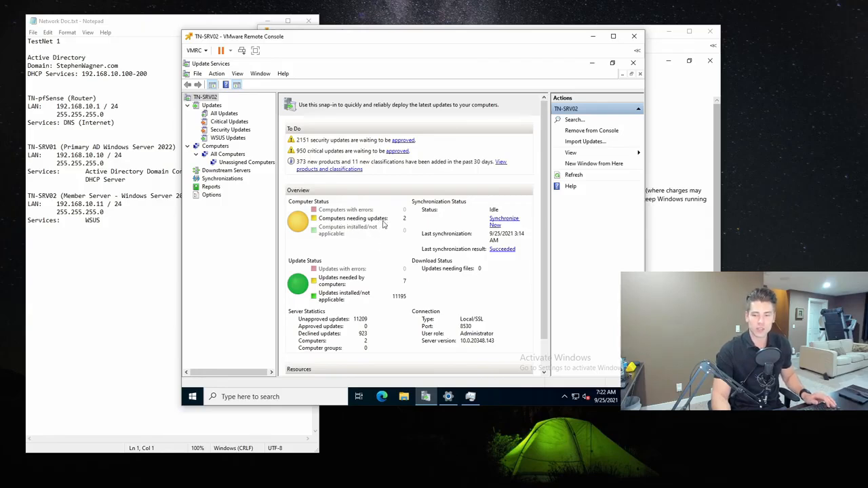
- Check the status of both servers under All Computers and the Windows Update status on TN-SRV02
left_click(238, 155)
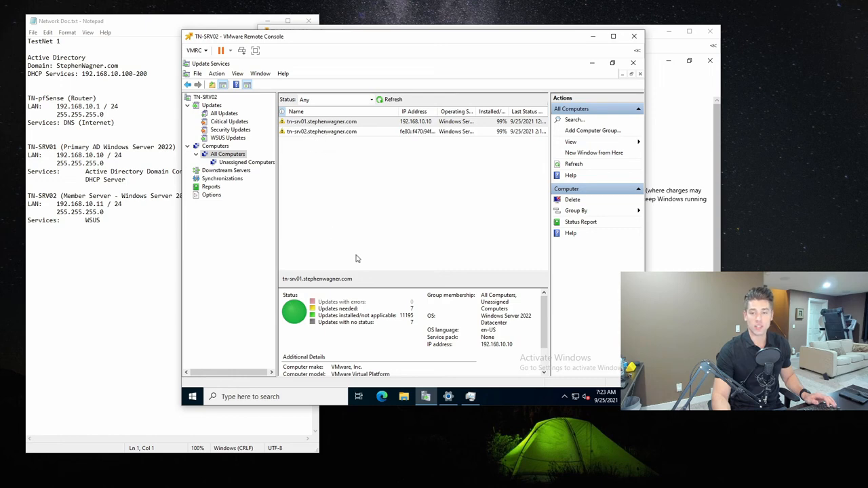
left_click(448, 396)
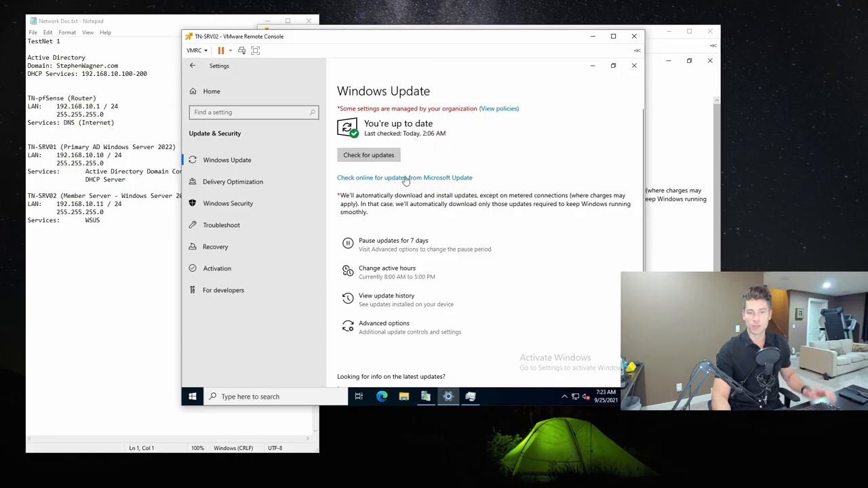
left_click(592, 65)
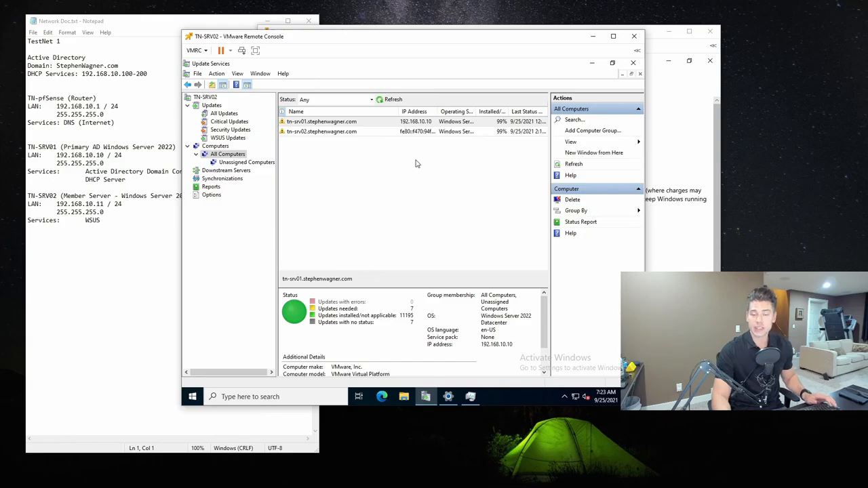
- List the unapproved updates with status Failed or Needed under All Updates and refresh the list
left_click(211, 106)
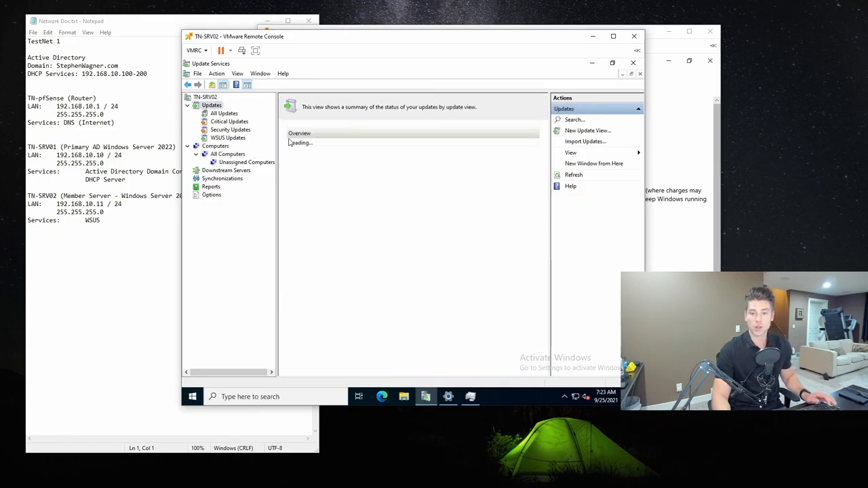
left_click(226, 113)
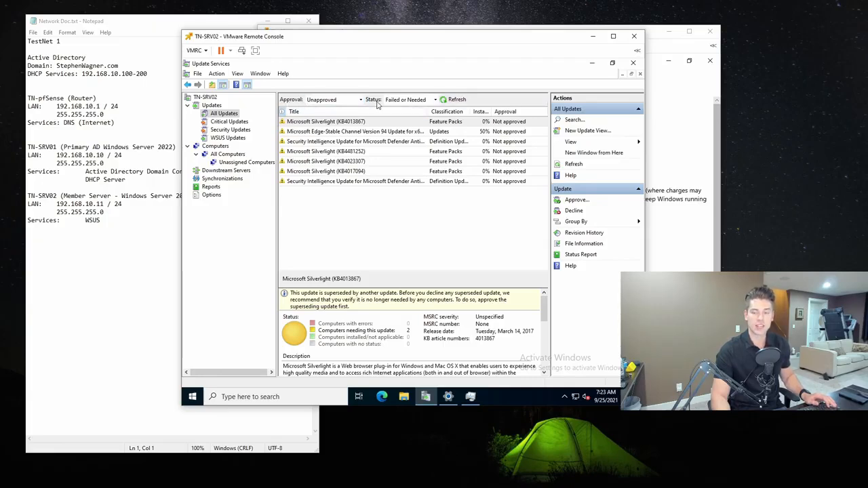
left_click(413, 102)
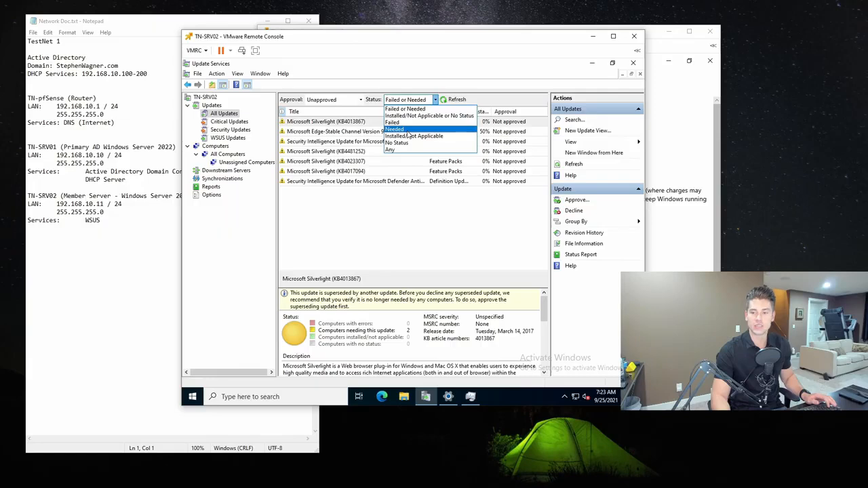
left_click(420, 105)
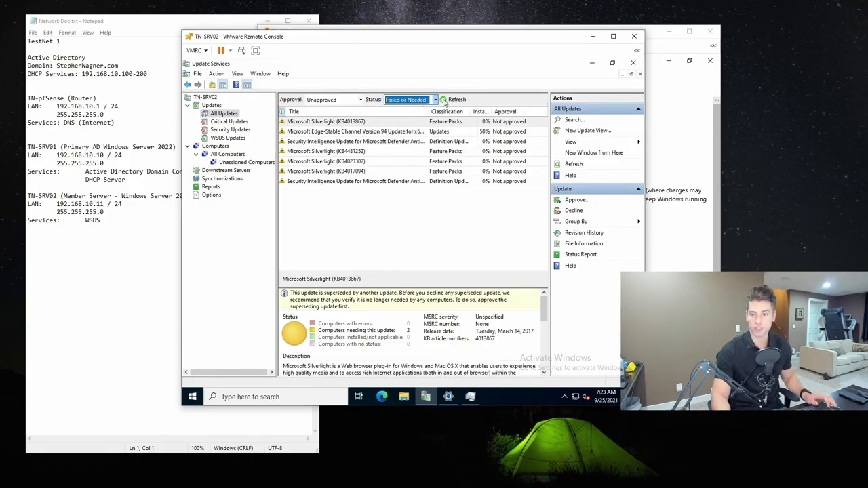
left_click(444, 101)
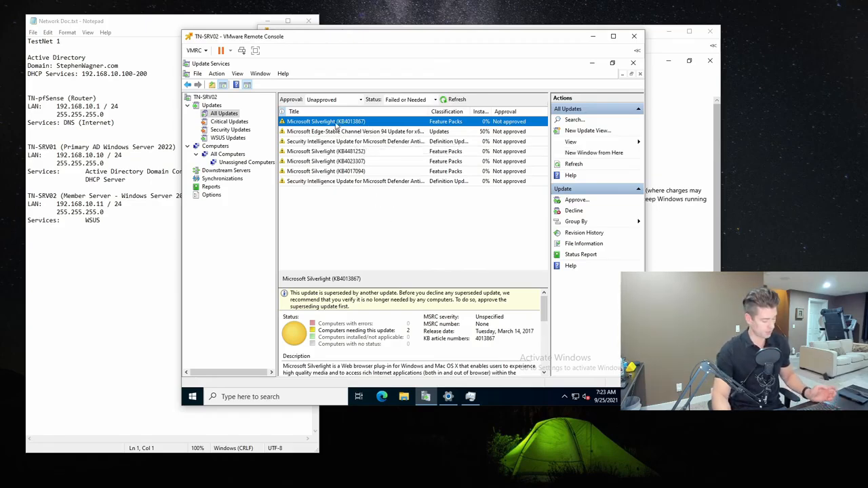
- Approve all the listed Silverlight, Edge and Defender updates for installation on the All Computers group
left_click(364, 184, "shift")
left_click(360, 122)
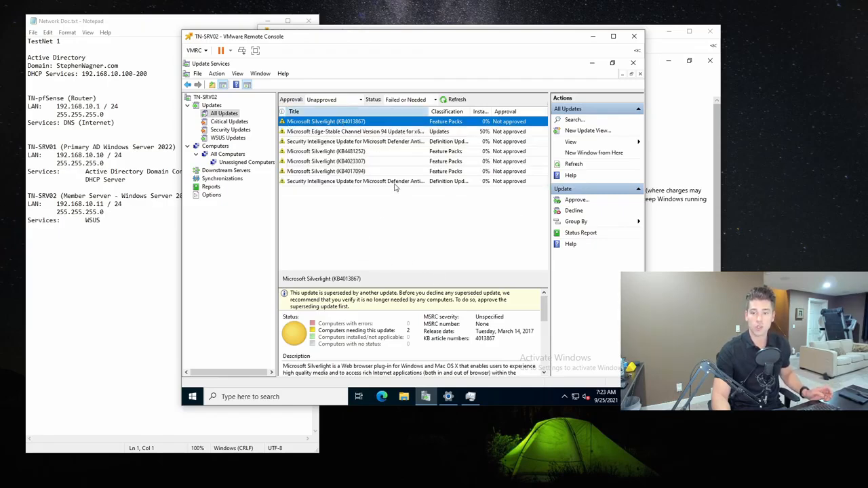
left_click(347, 160, "ctrl")
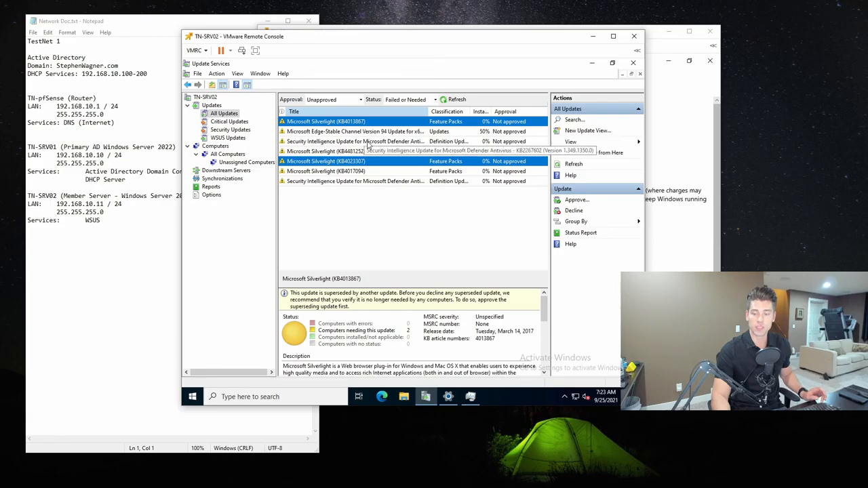
left_click(369, 143, "ctrl")
left_click(393, 134, "ctrl")
left_click(372, 152, "ctrl")
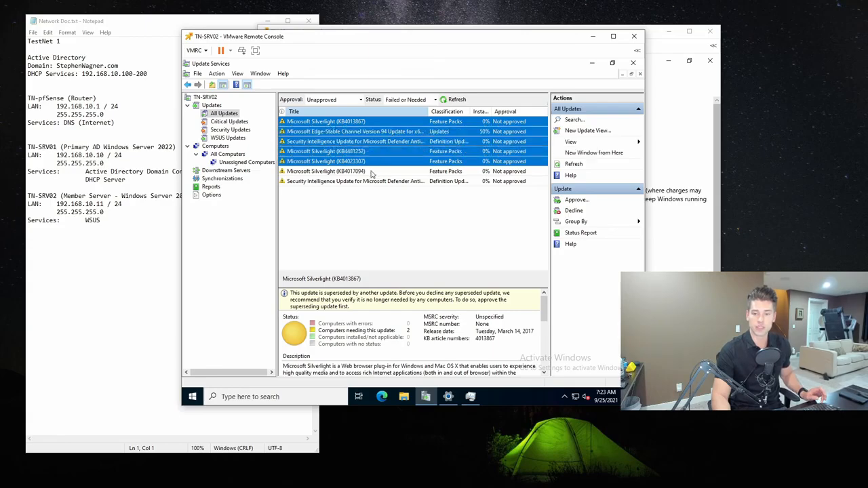
left_click(376, 171, "ctrl")
left_click(381, 182, "ctrl")
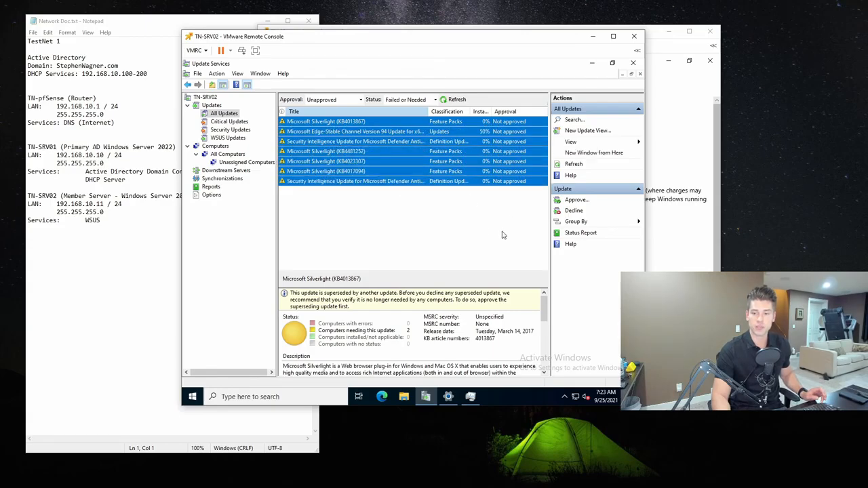
right_click(325, 146)
left_click(347, 149)
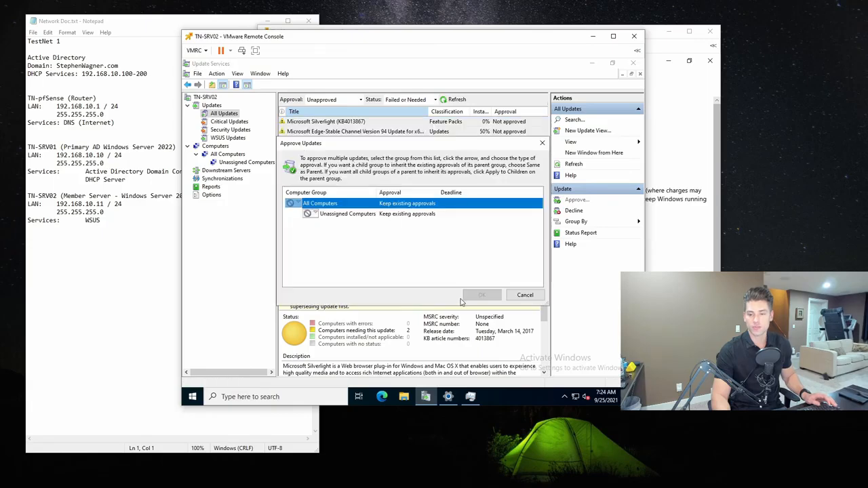
left_click(293, 205)
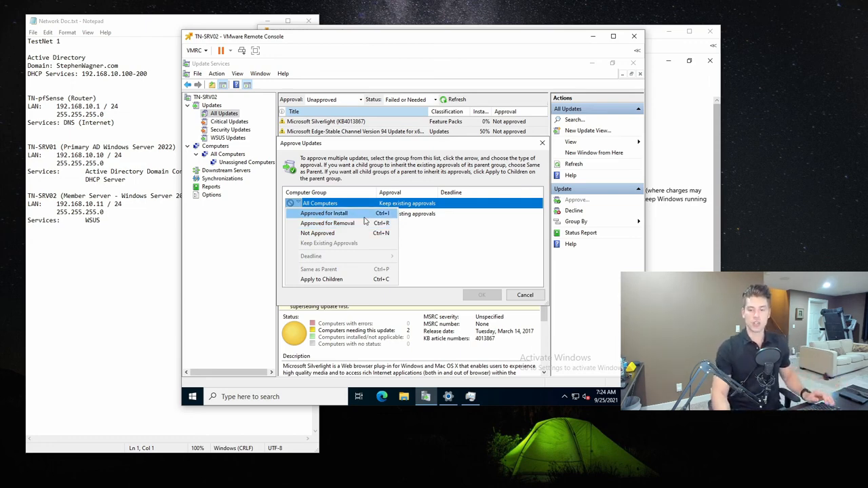
left_click(313, 214)
left_click(479, 298)
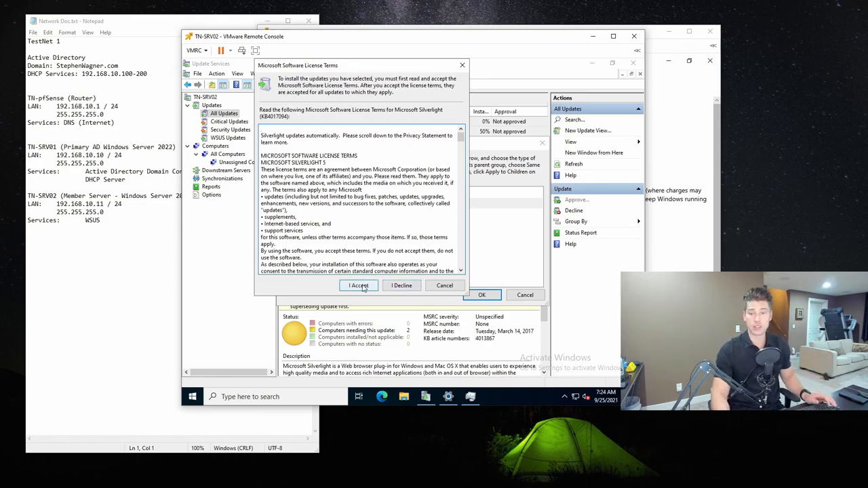
- Accept the Microsoft Silverlight license terms, close the approval progress report and refresh the All Updates list
left_click(364, 286)
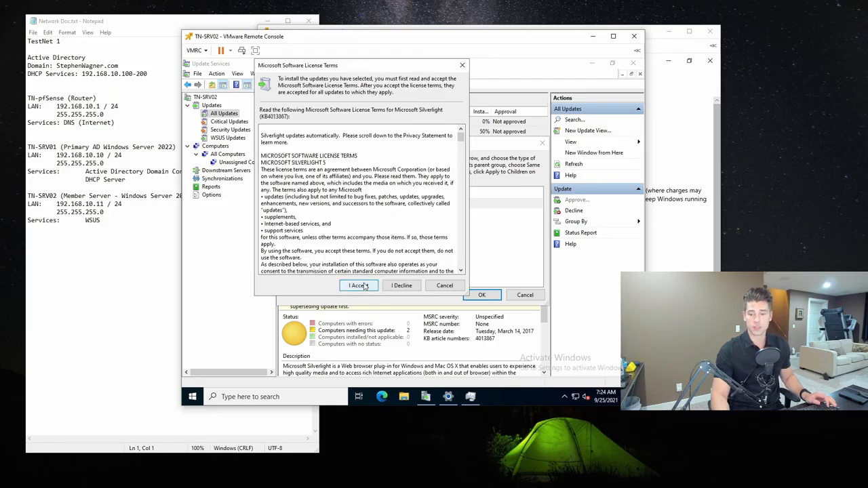
left_click(364, 286)
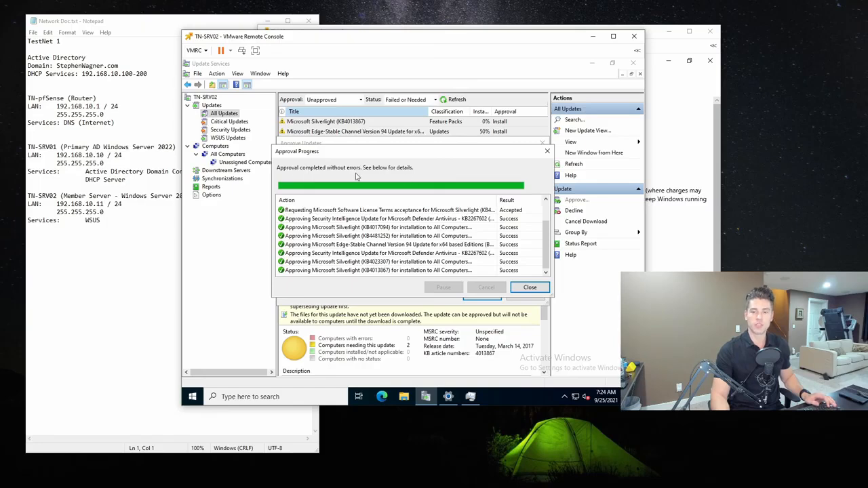
left_click(517, 285)
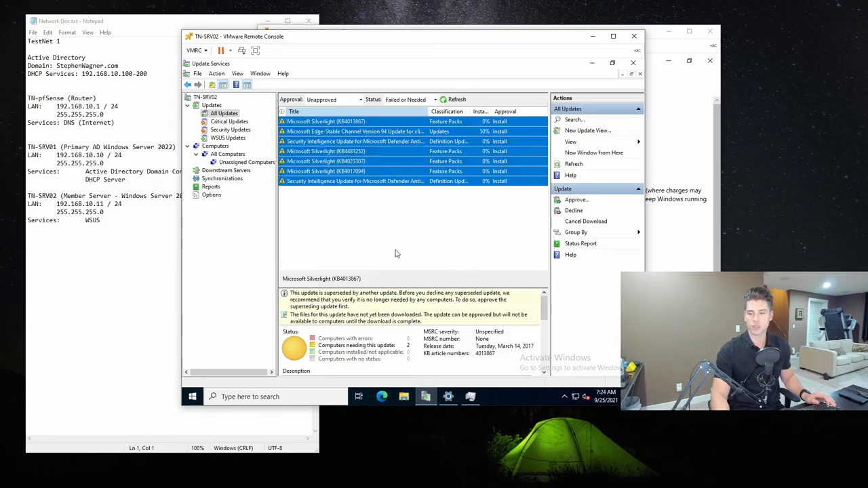
left_click(456, 99)
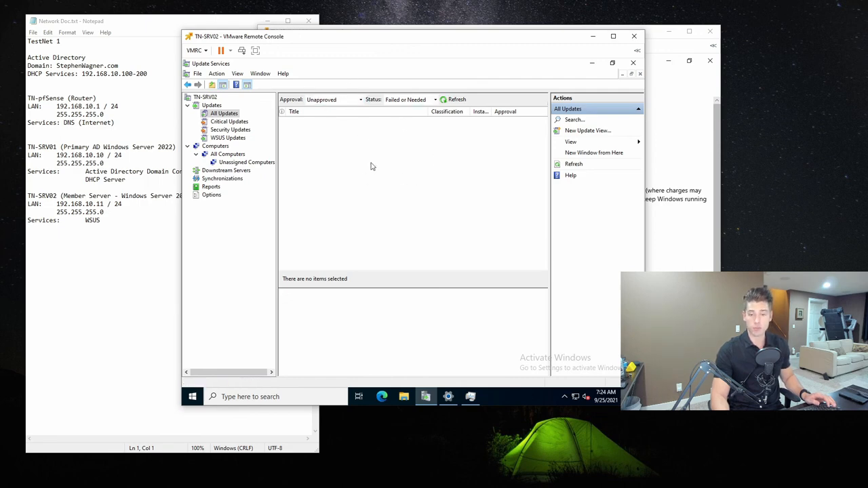
- Look over the approval filter options and check the update download status in the TN-SRV02 server overview
left_click(345, 100)
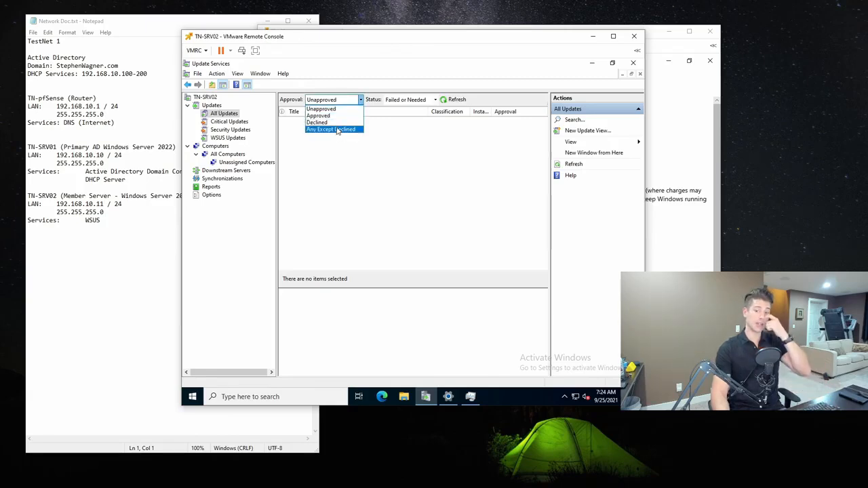
left_click(352, 99)
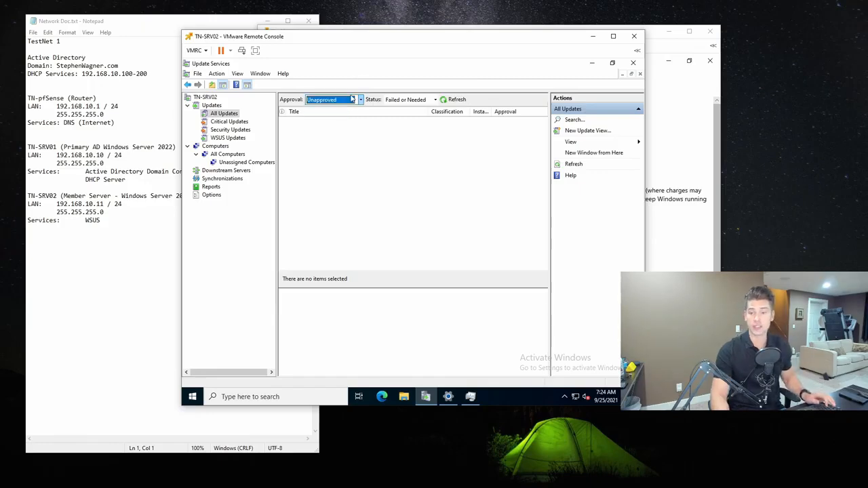
left_click(213, 97)
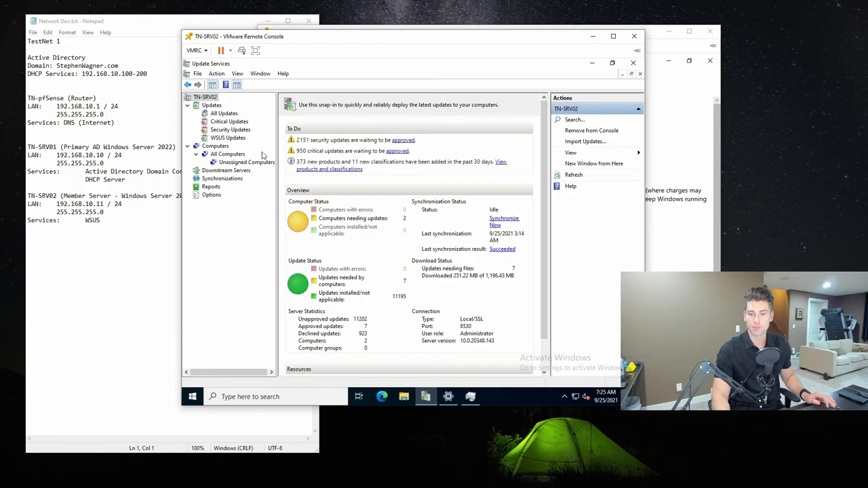
- Check the update status of tn-srv01 and tn-srv02 under All Computers, and try to open the needed-updates report for tn-srv02
left_click(231, 154)
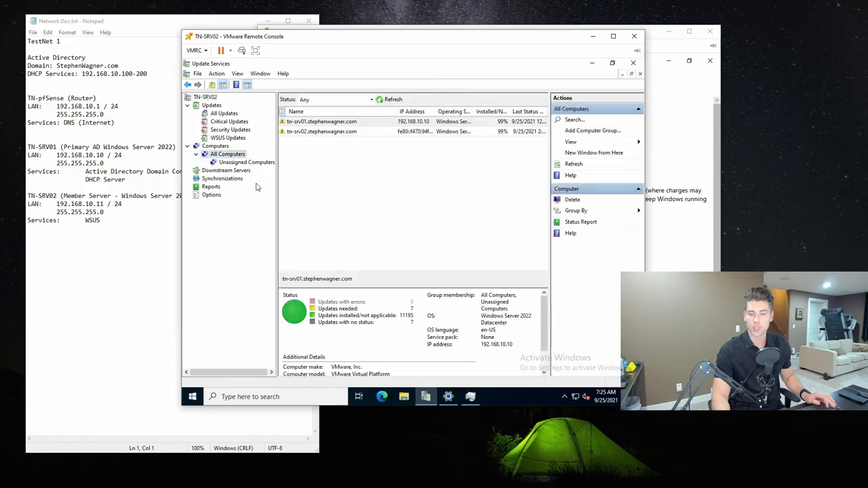
left_click(502, 122)
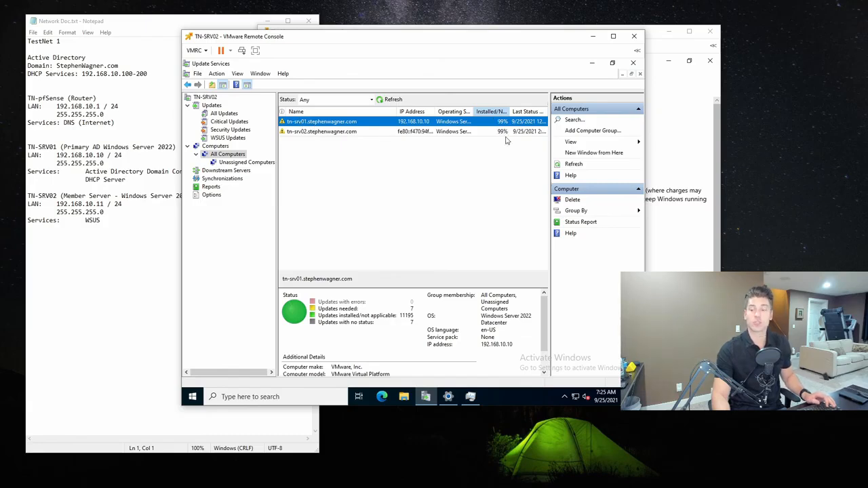
left_click(325, 132)
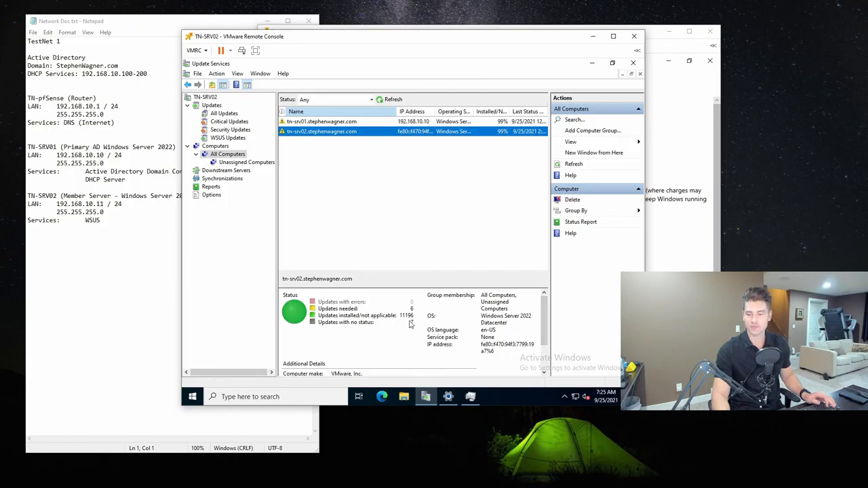
left_click(348, 314)
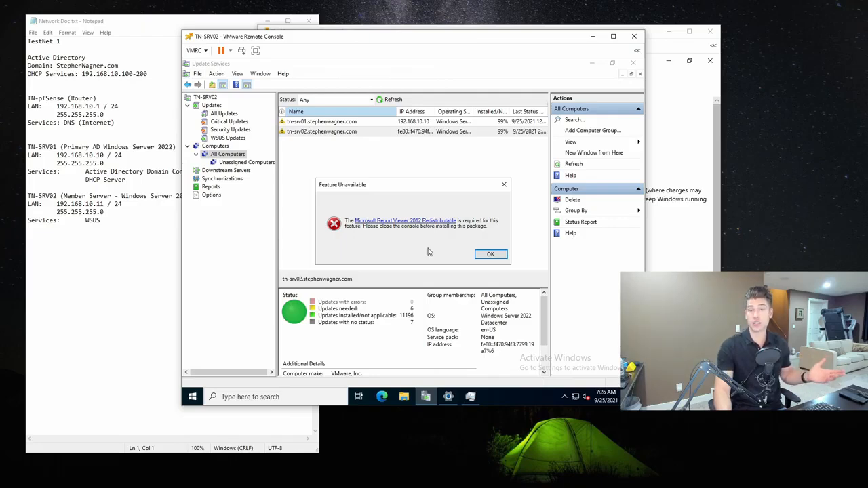
left_click(491, 253)
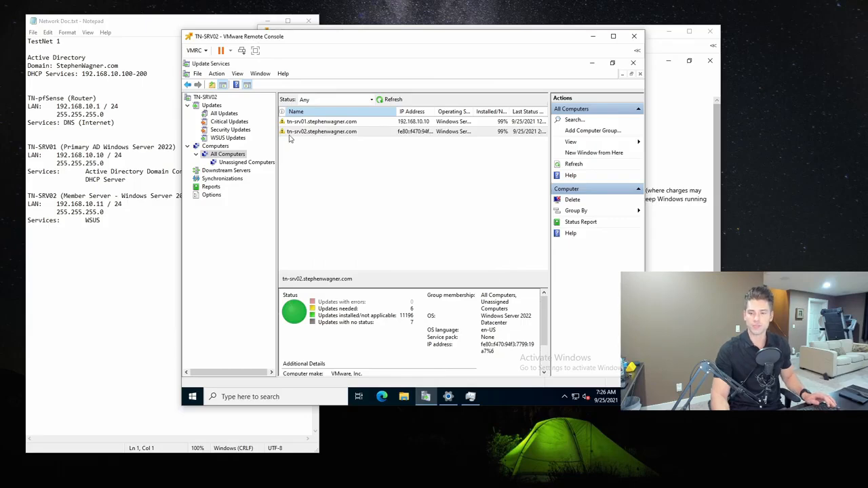
- Check the Updates summary, the download progress in the TN-SRV02 overview and the Windows Update status
left_click(211, 106)
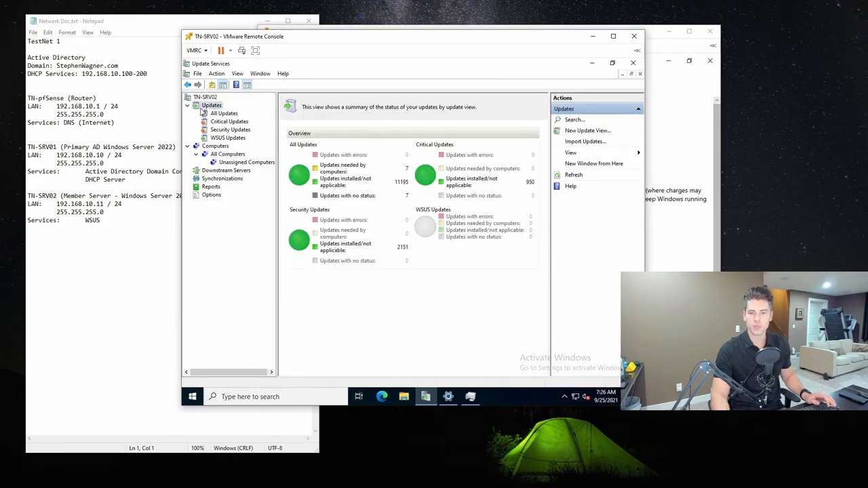
left_click(208, 98)
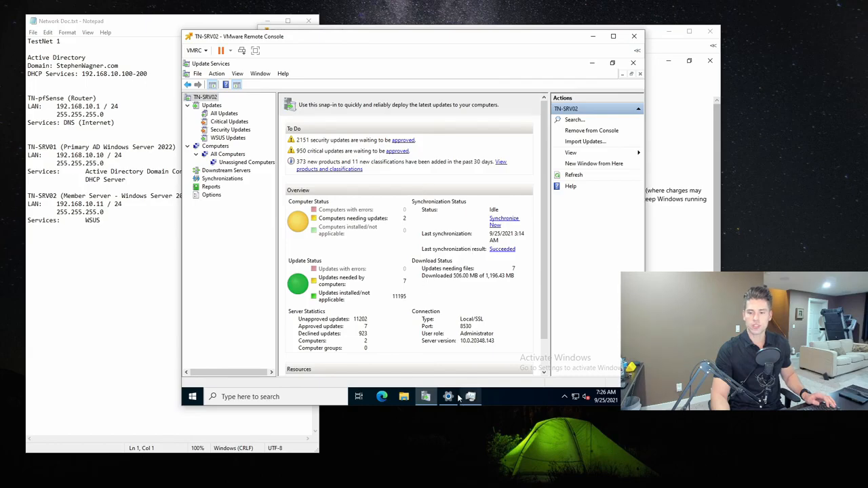
left_click(448, 396)
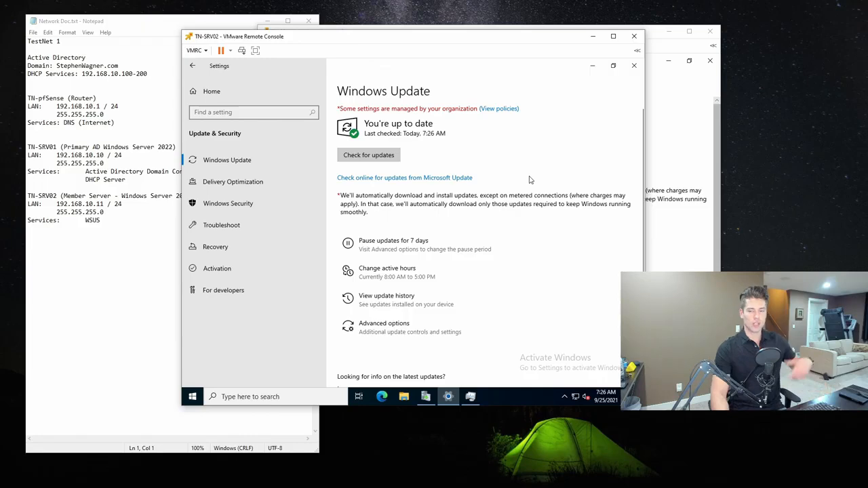
left_click(593, 65)
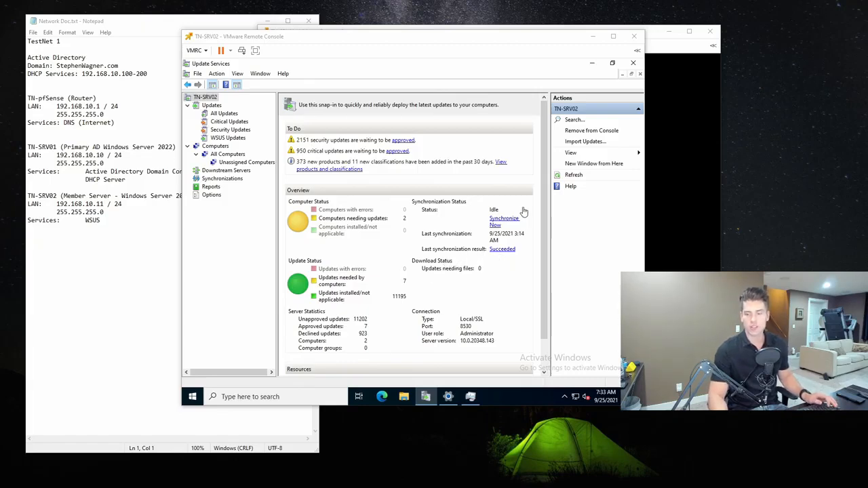
- Check for updates in Windows Update on TN-SRV02 so the approved updates install, and switch back to Update Services
left_click(580, 177)
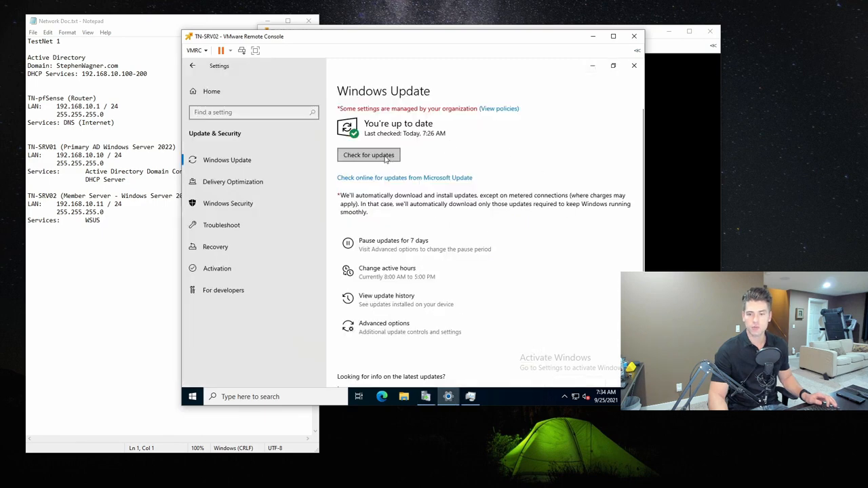
left_click(387, 158)
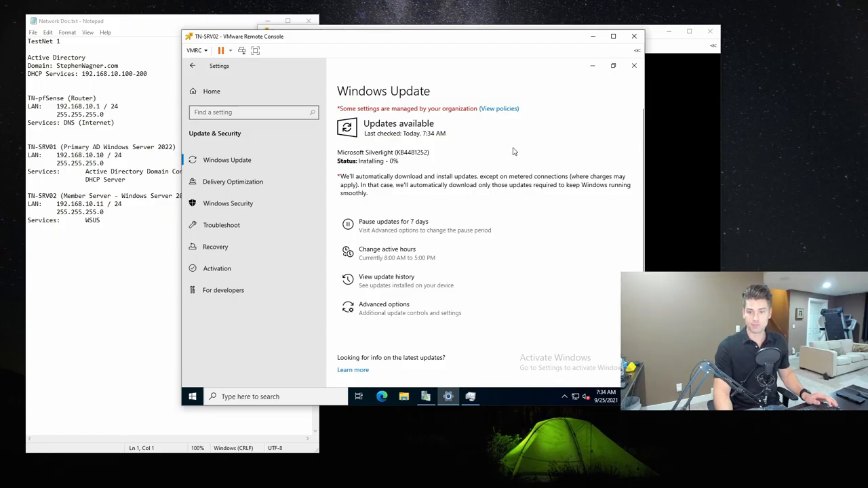
left_click(425, 397)
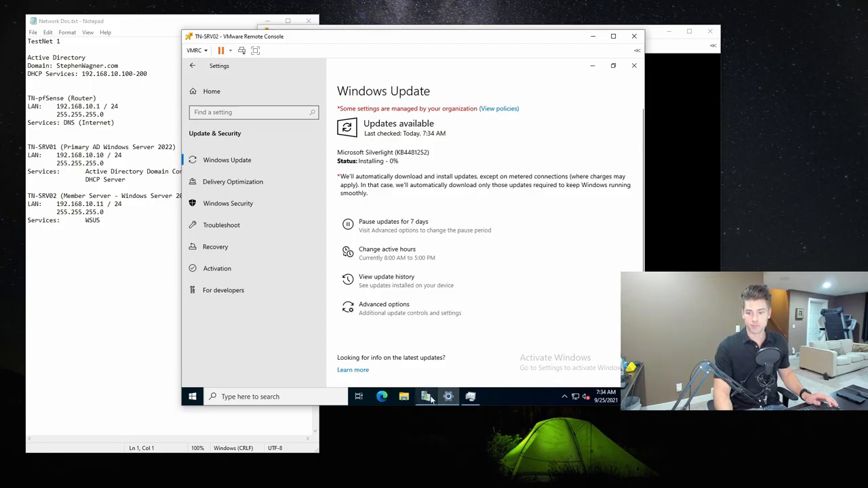